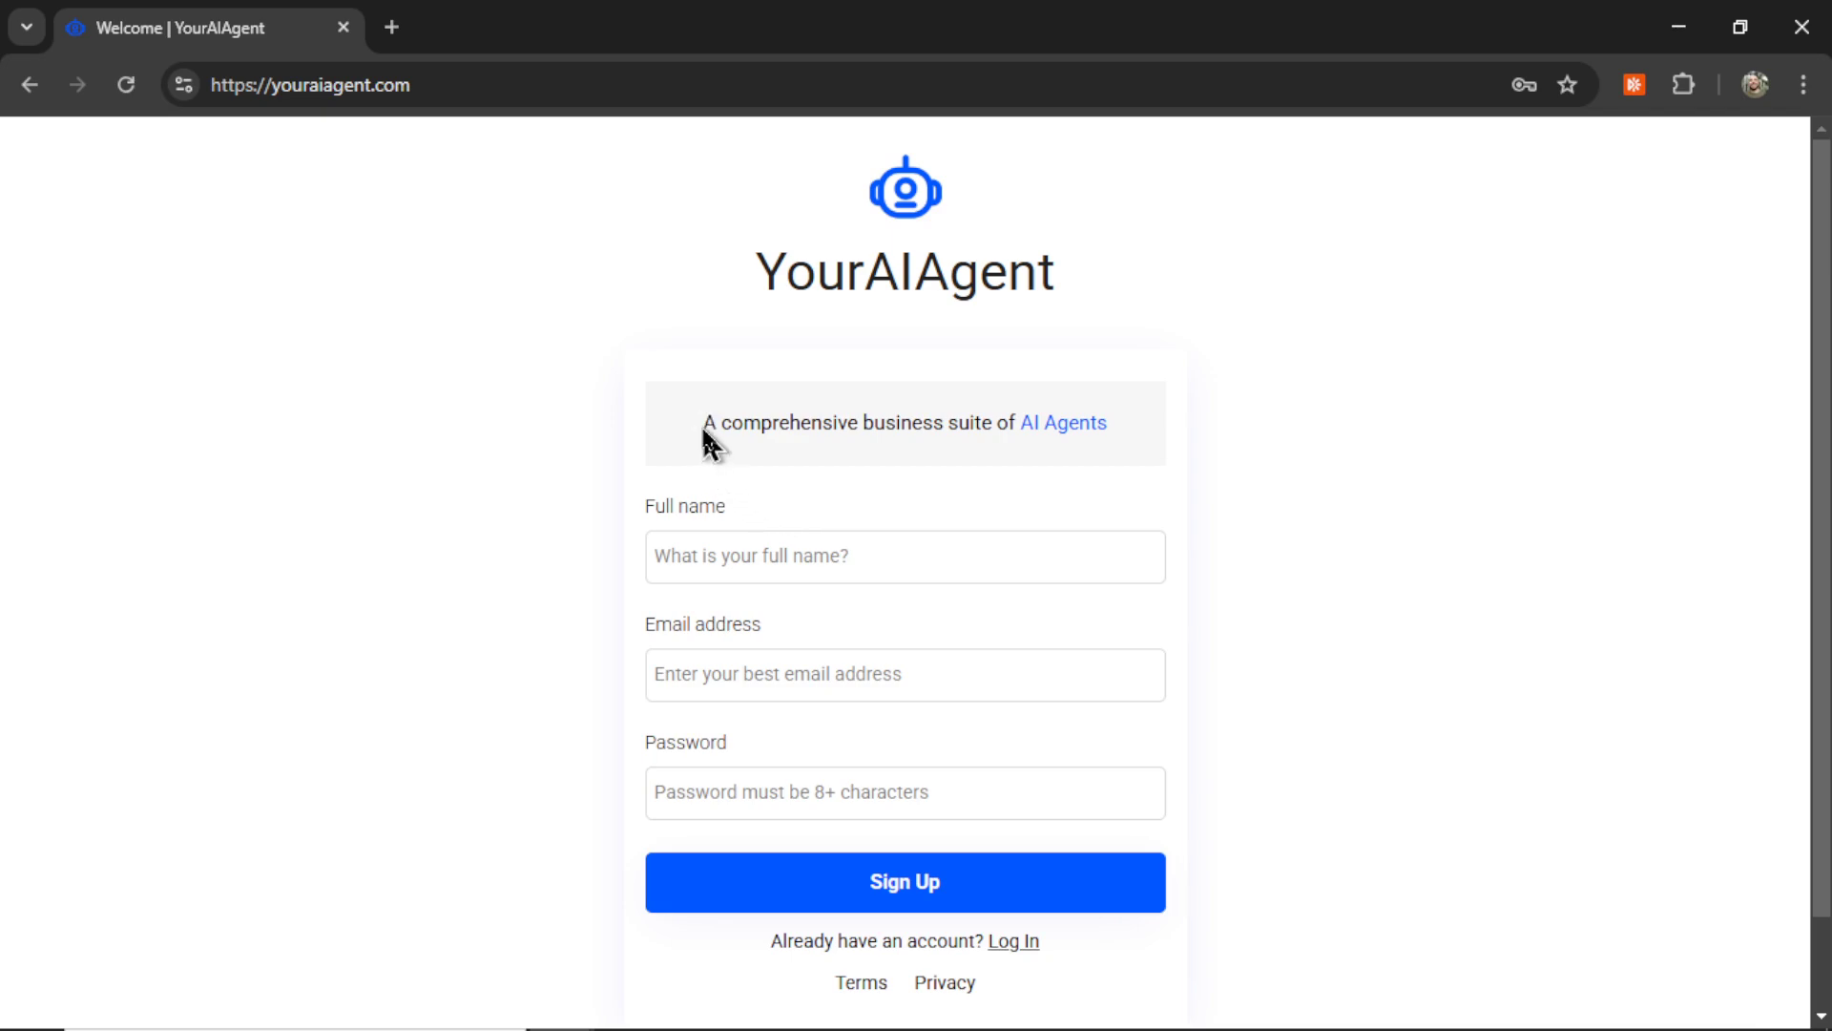
Step: Sign up to enter YourAIAgent, landing on Connections settings listing Blogger, Shopify and WordPress.org
left_click_drag(703, 429, 1113, 441)
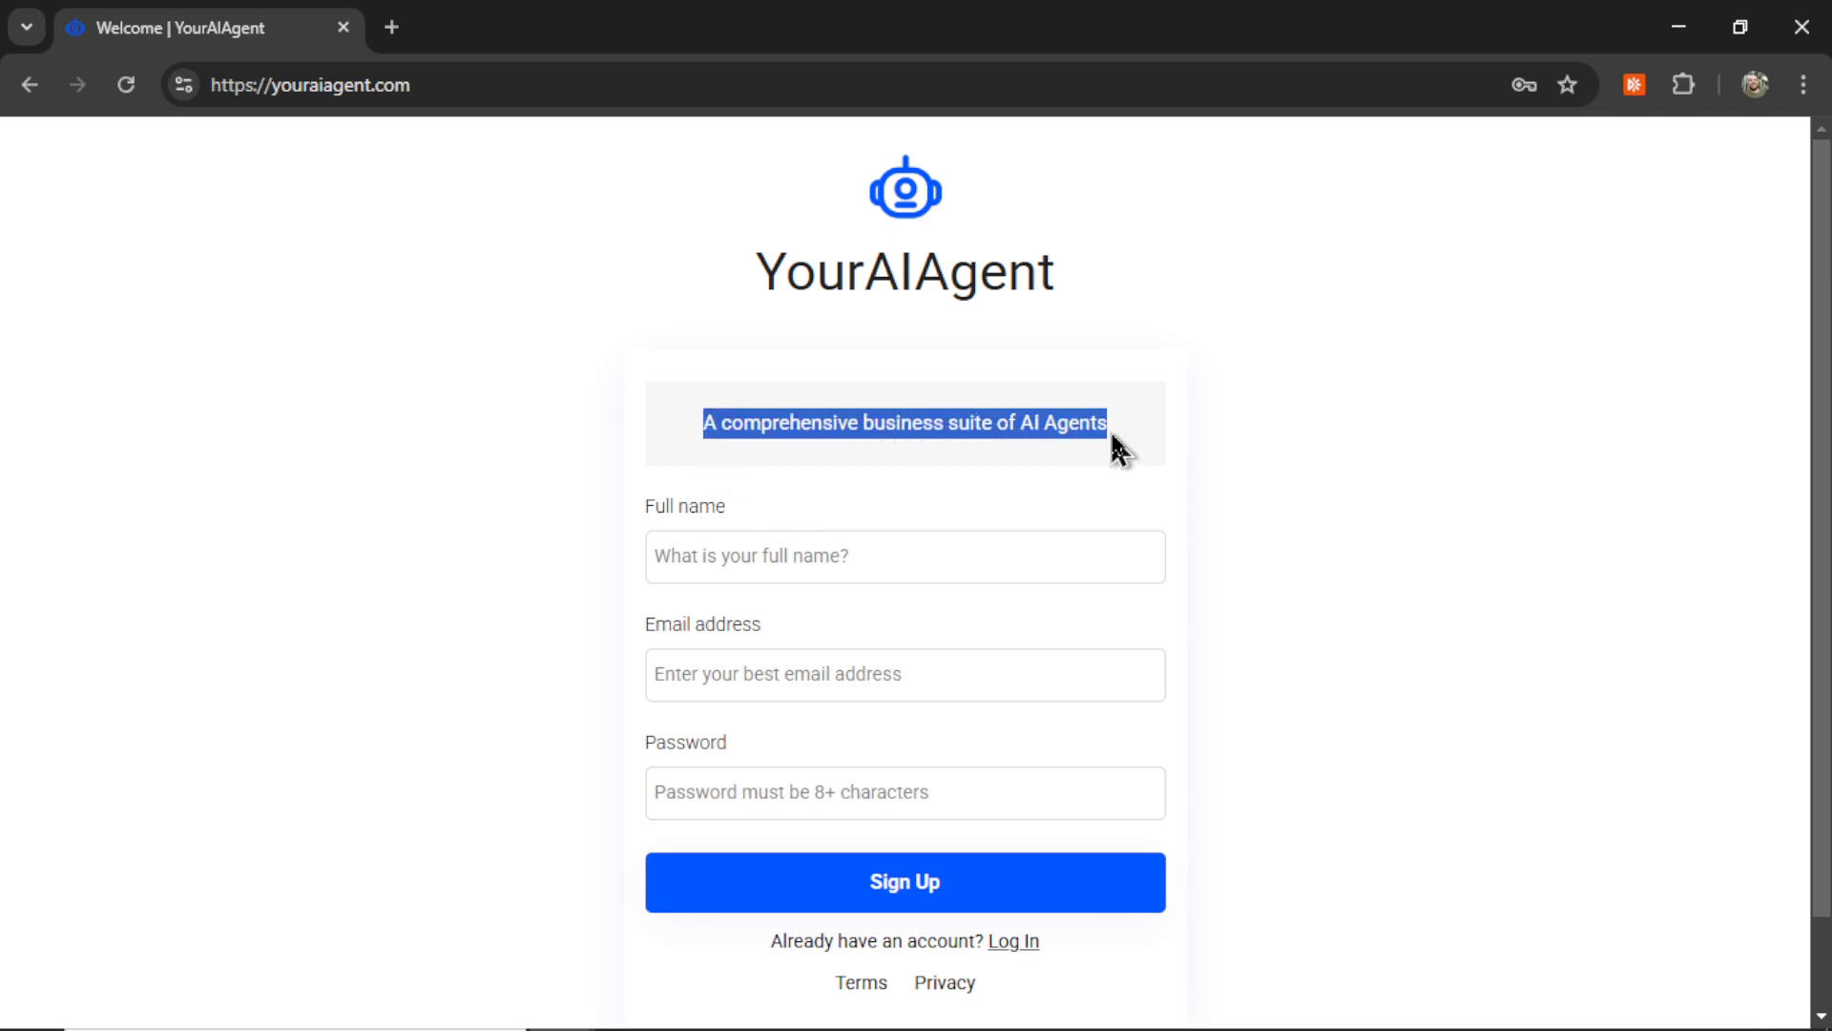
left_click(1316, 469)
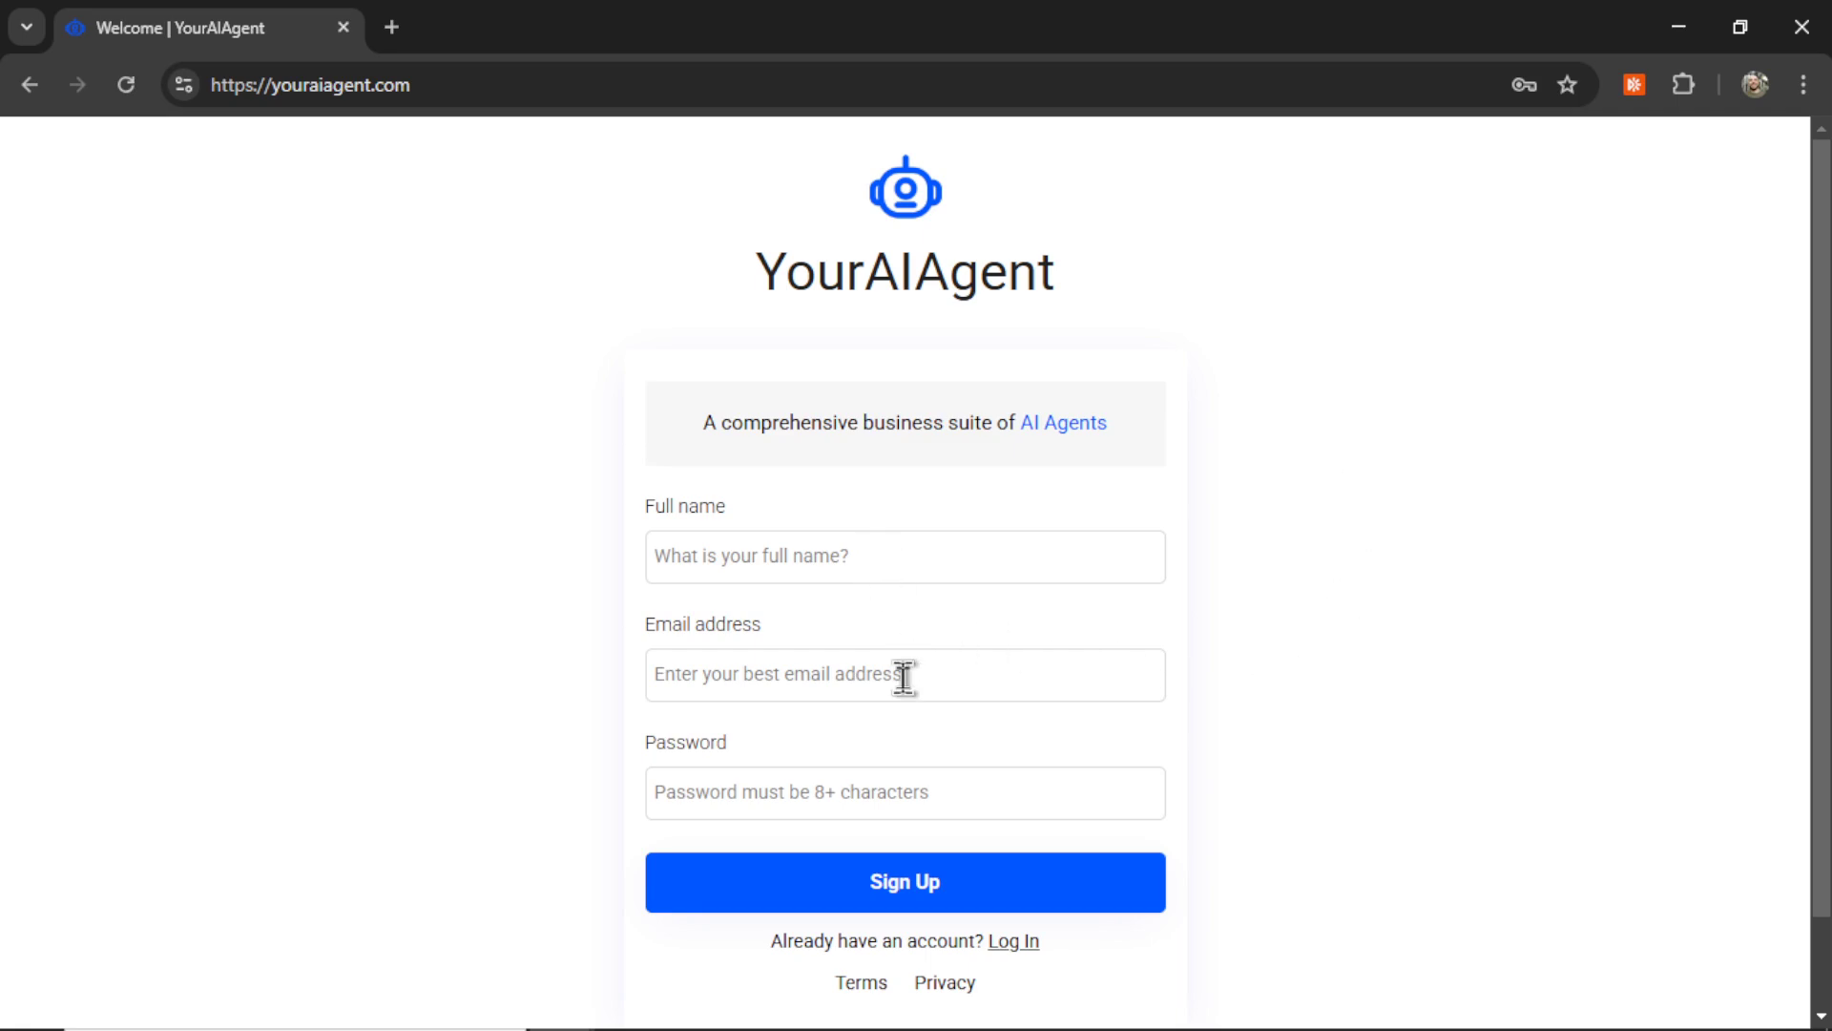
left_click(936, 887)
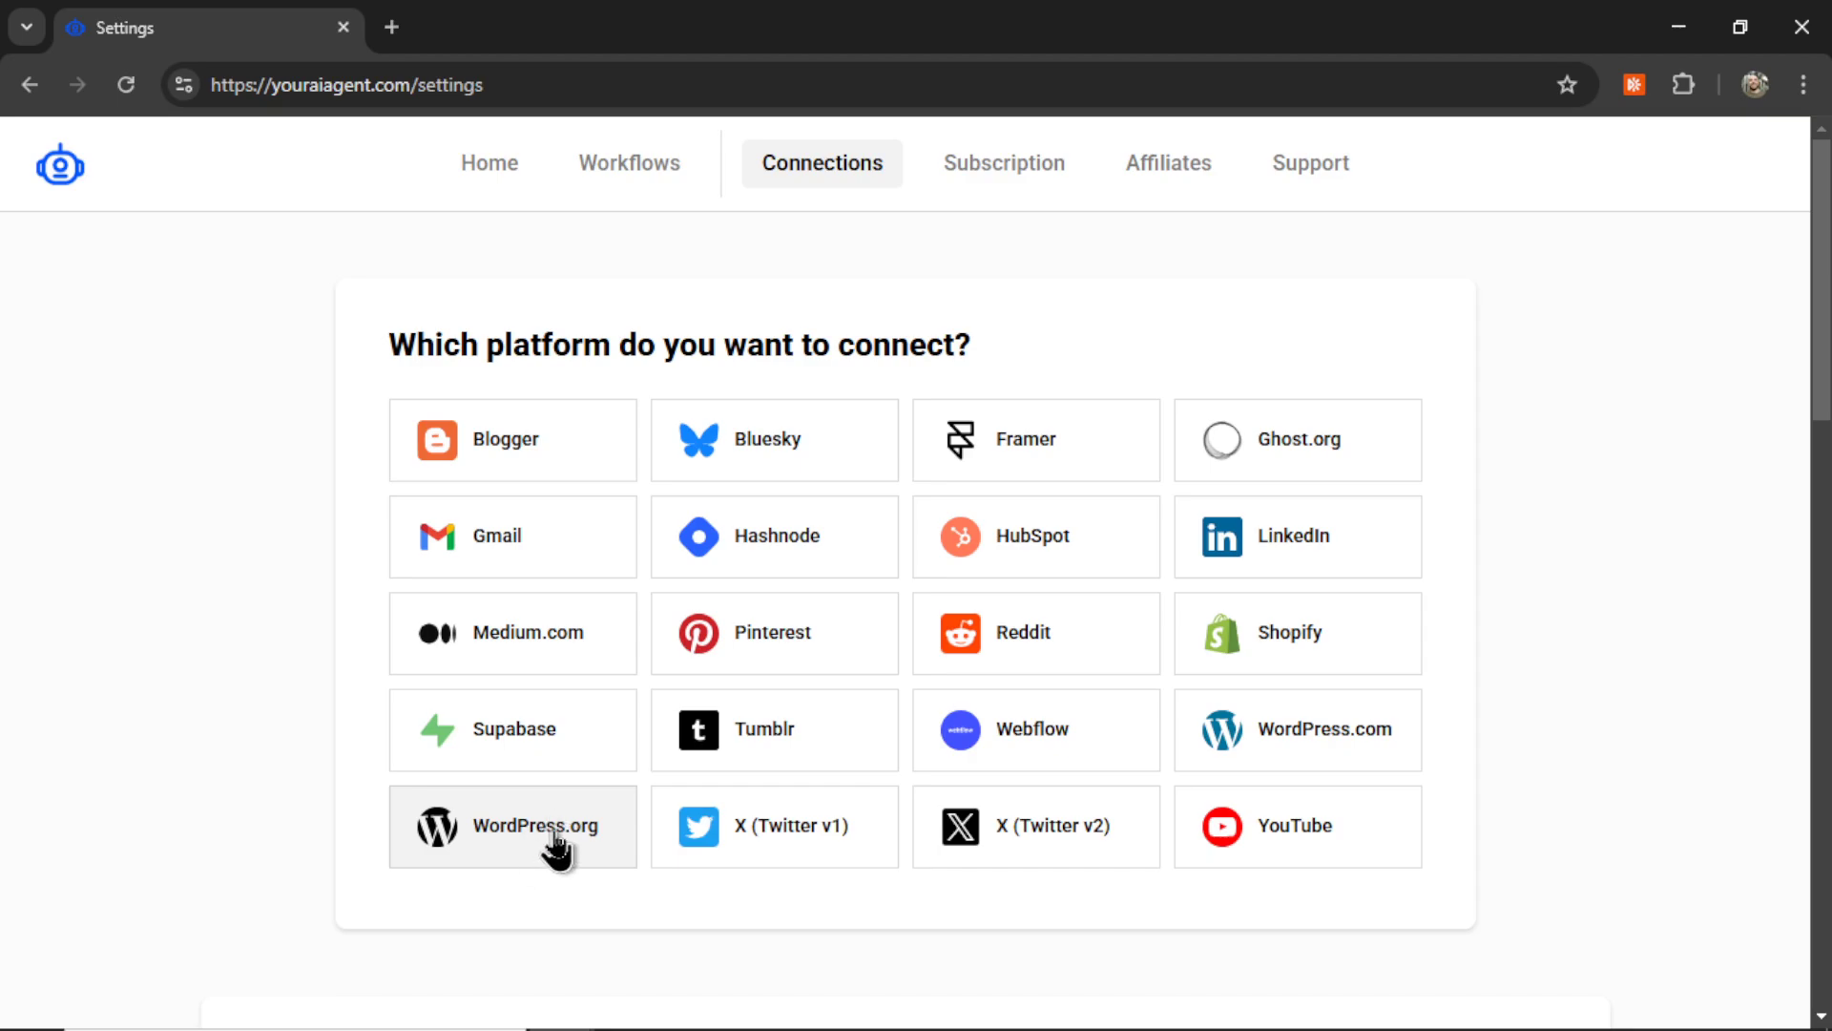
Step: Start a WordPress.org connection and name it 'My New WordPress Website'
left_click(552, 819)
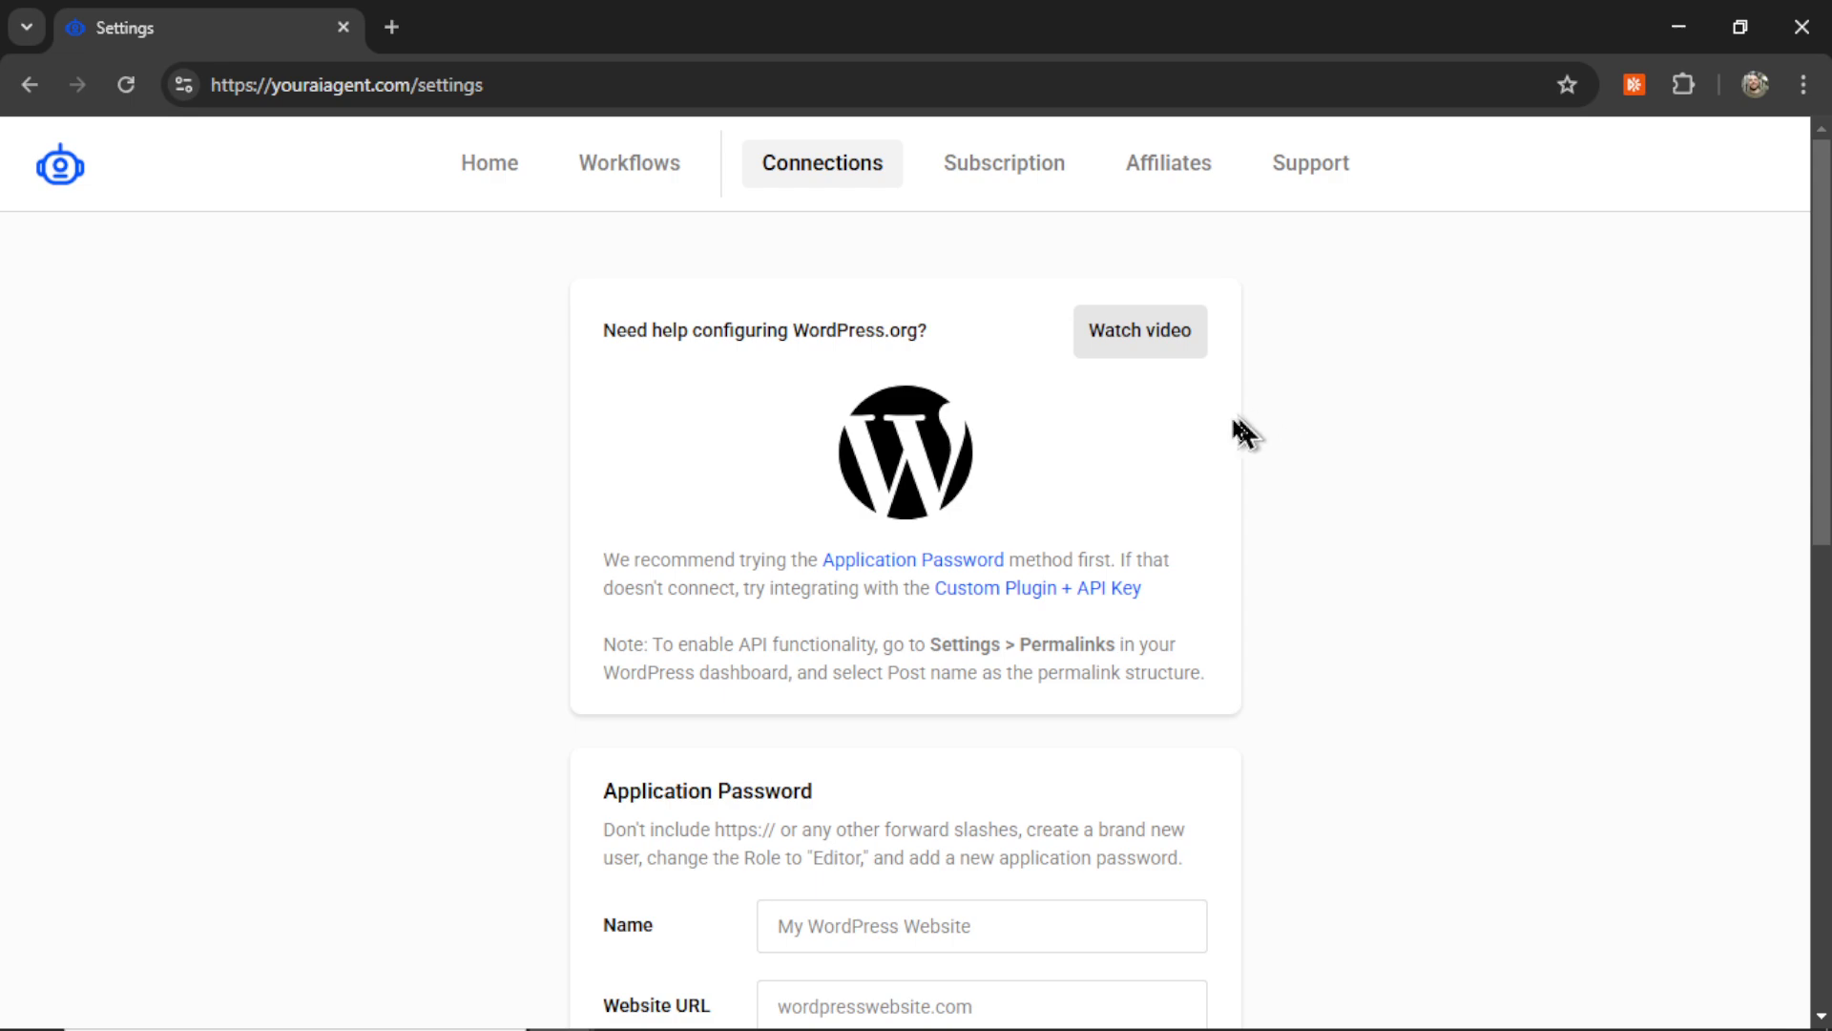
scroll(1190, 438, "down", 5)
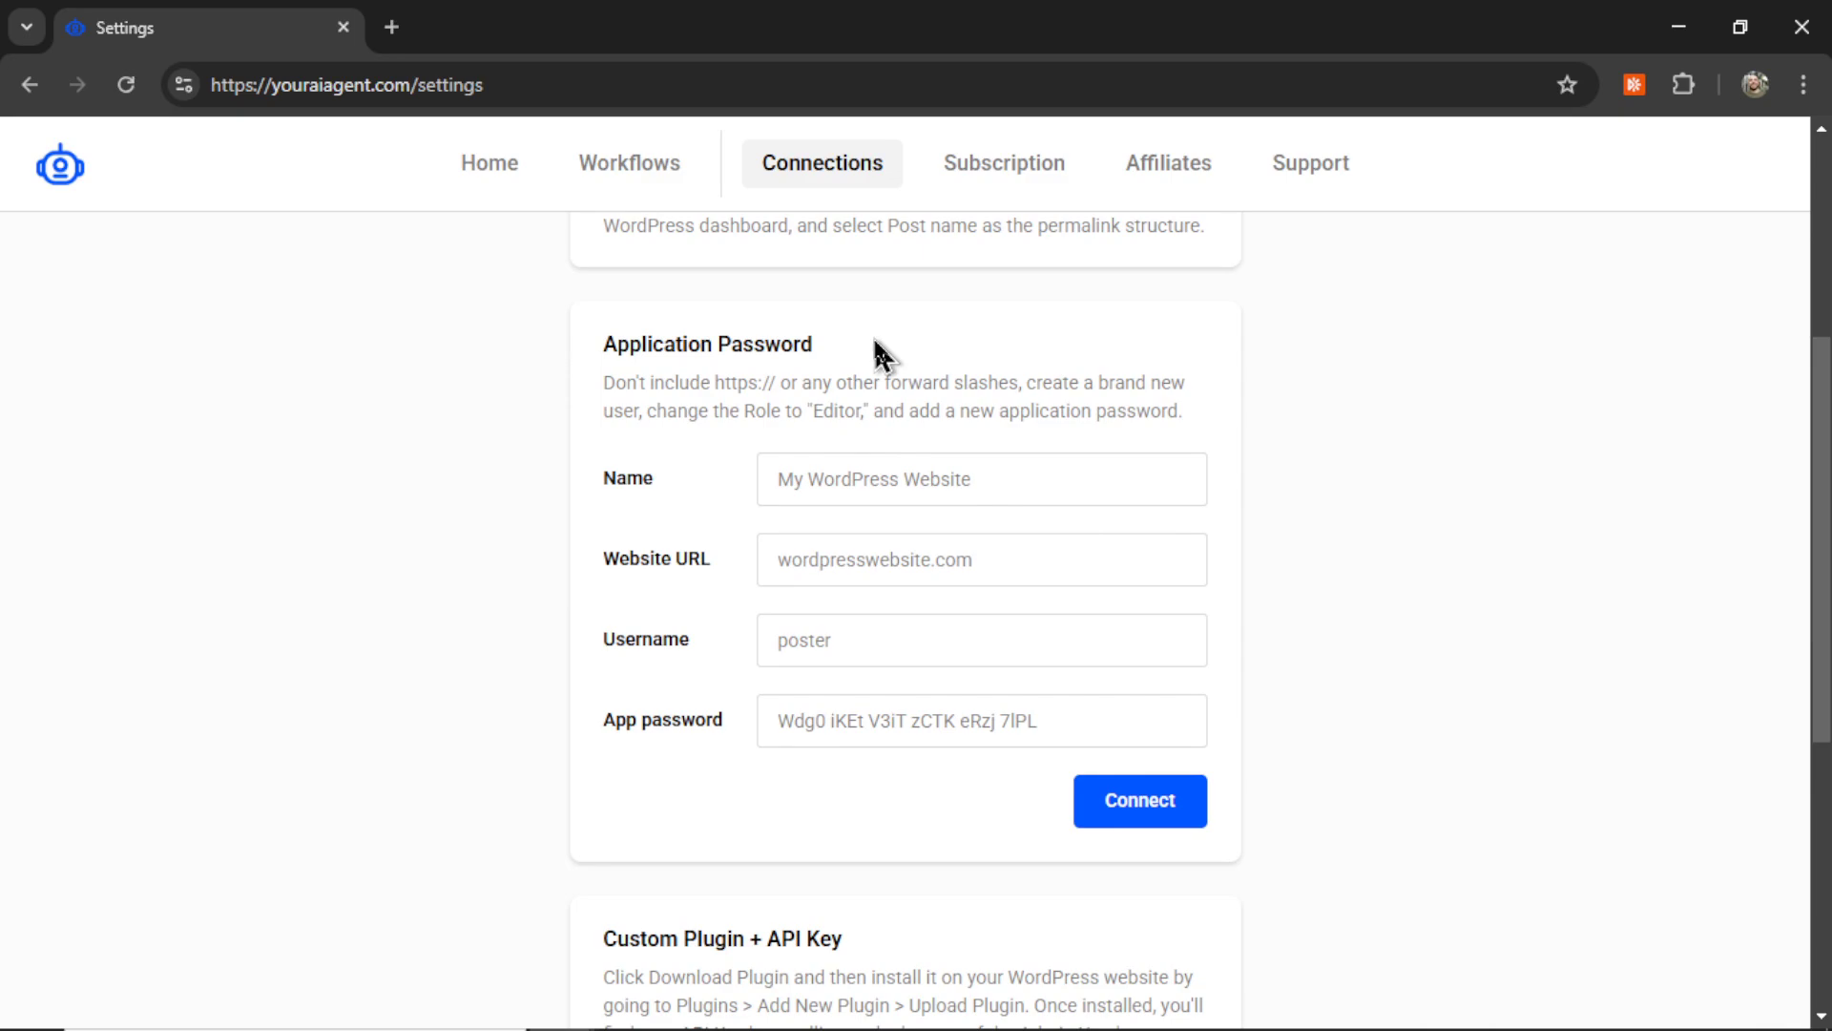
left_click(918, 478)
type("My New WordPress Website")
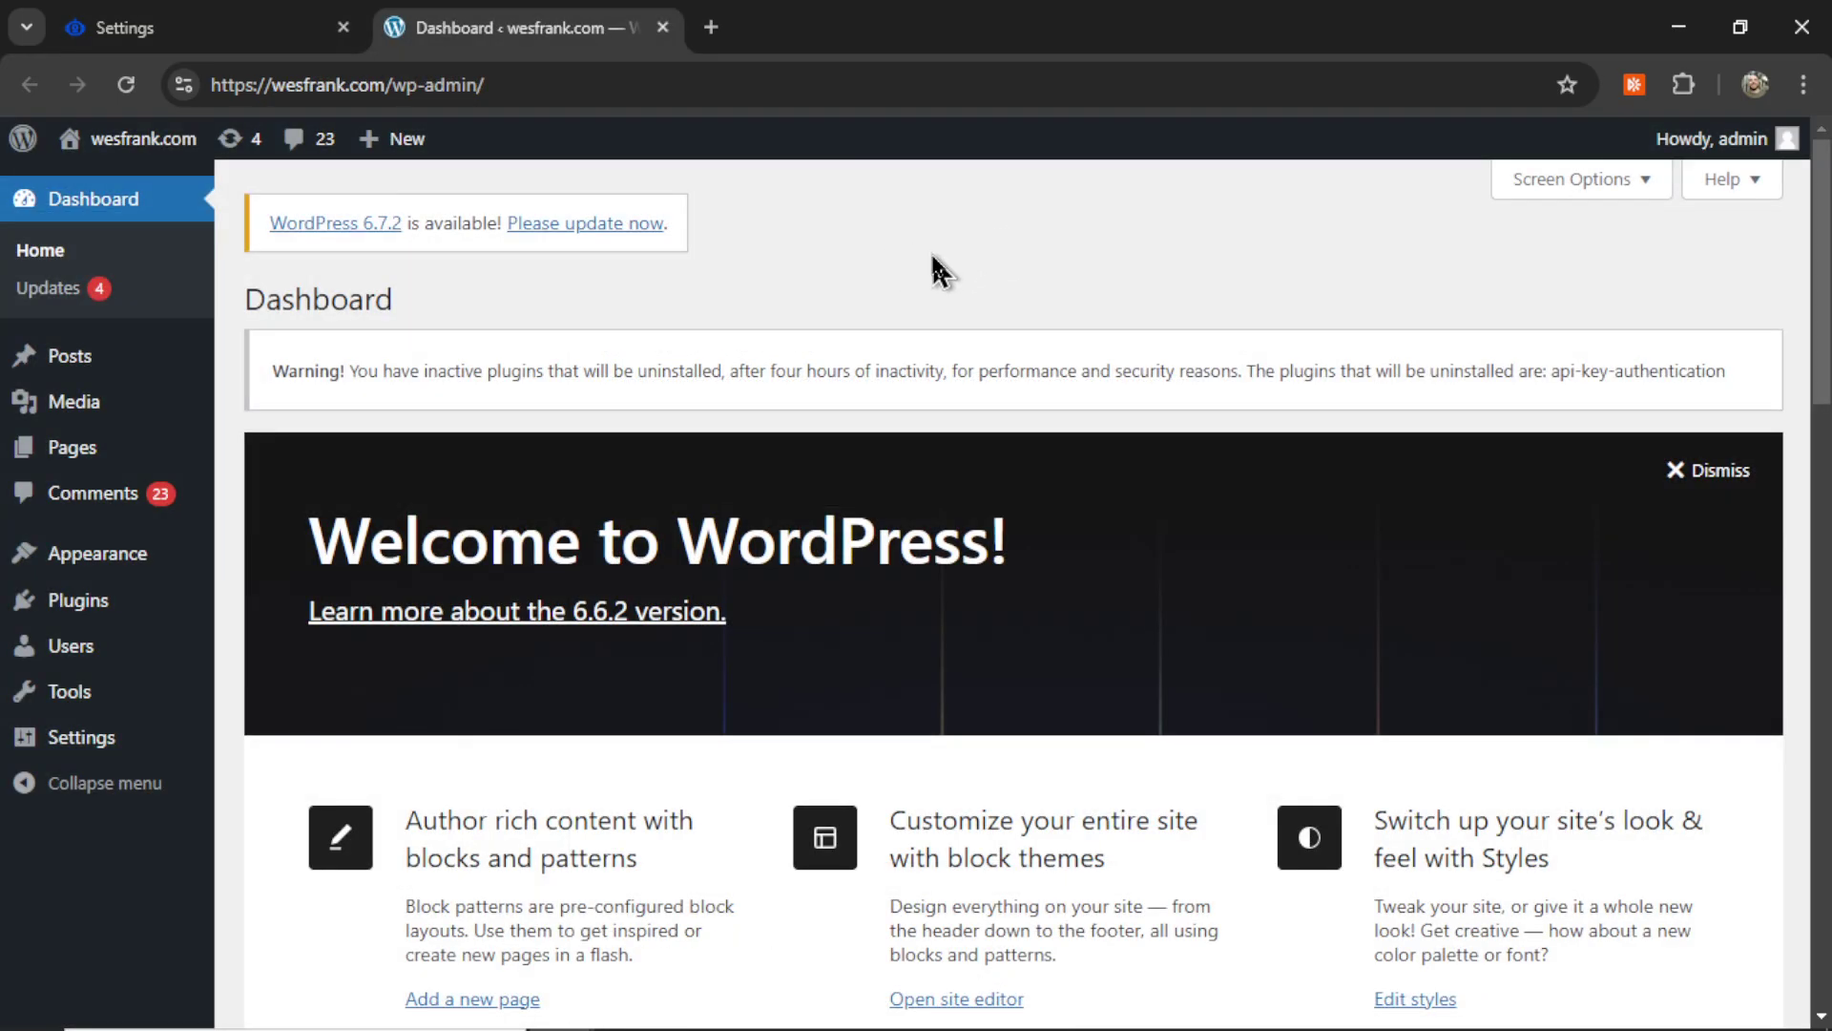
Step: Copy the domain wesfrank.com from the WordPress address bar into the connection's Website URL field
double_click(306, 84)
key("ctrl+c")
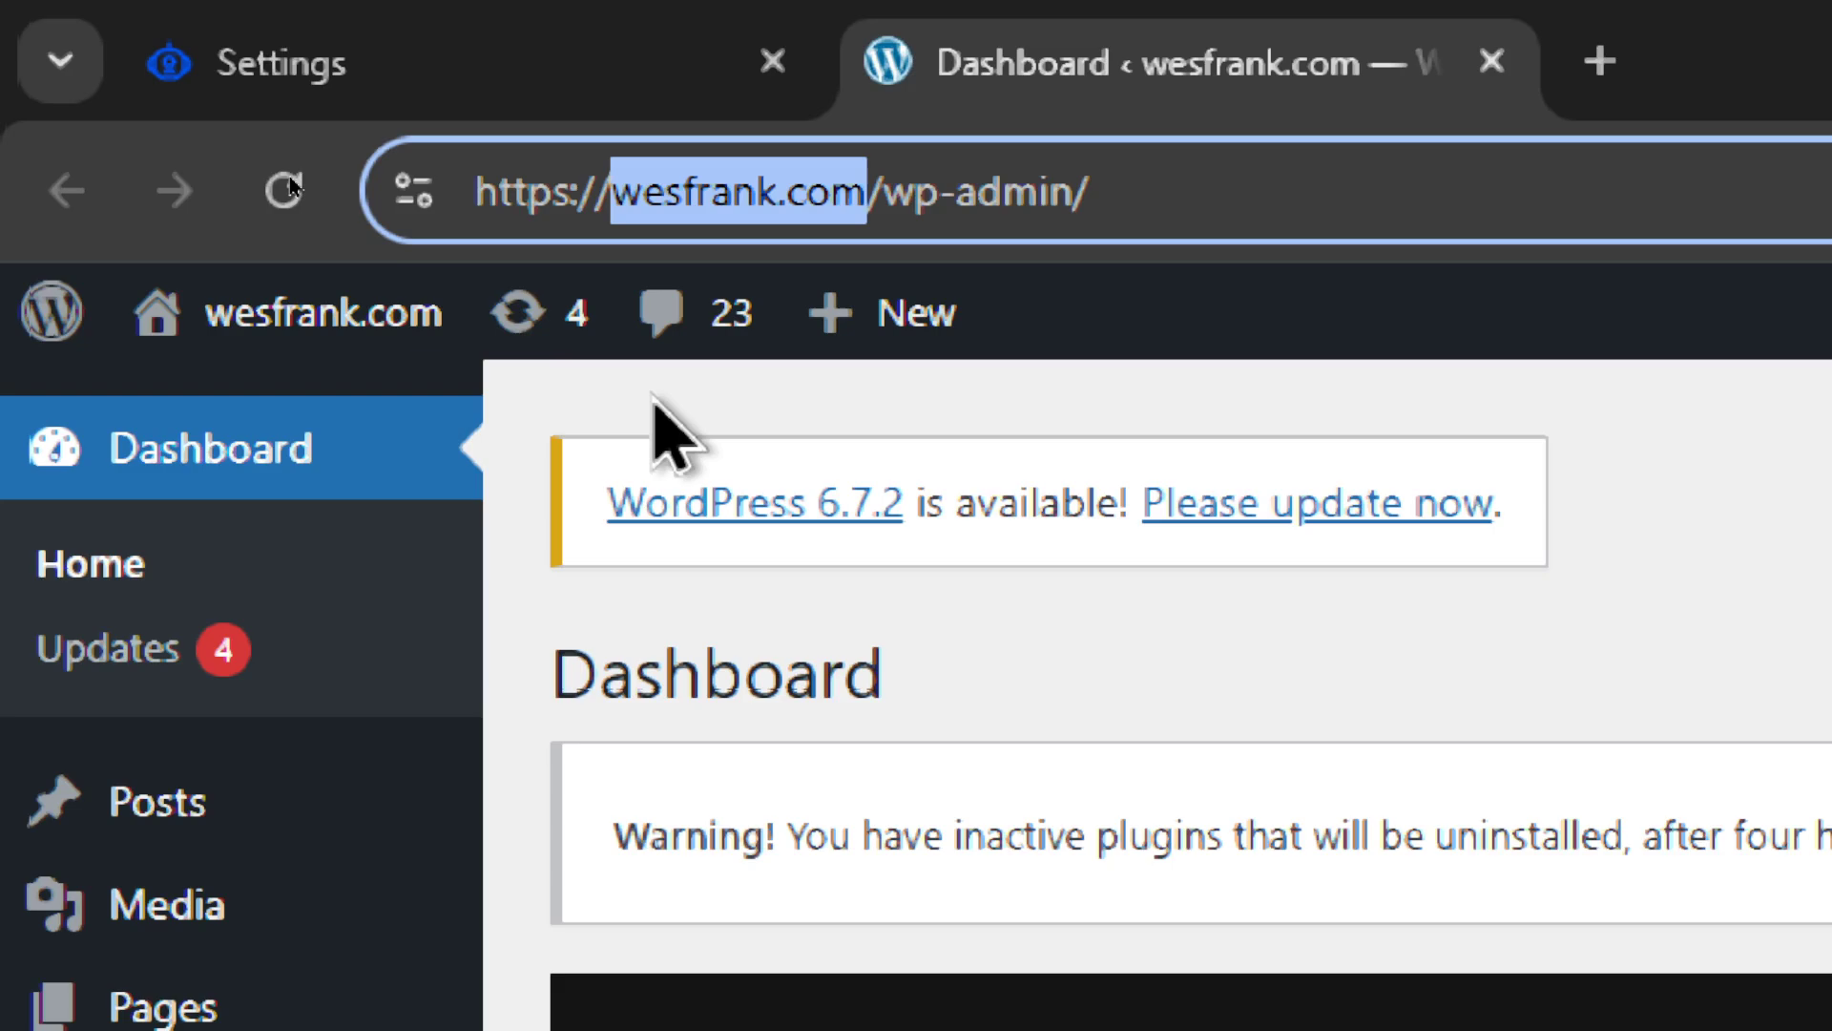
key("ctrl+Tab")
left_click(944, 560)
key("ctrl+v")
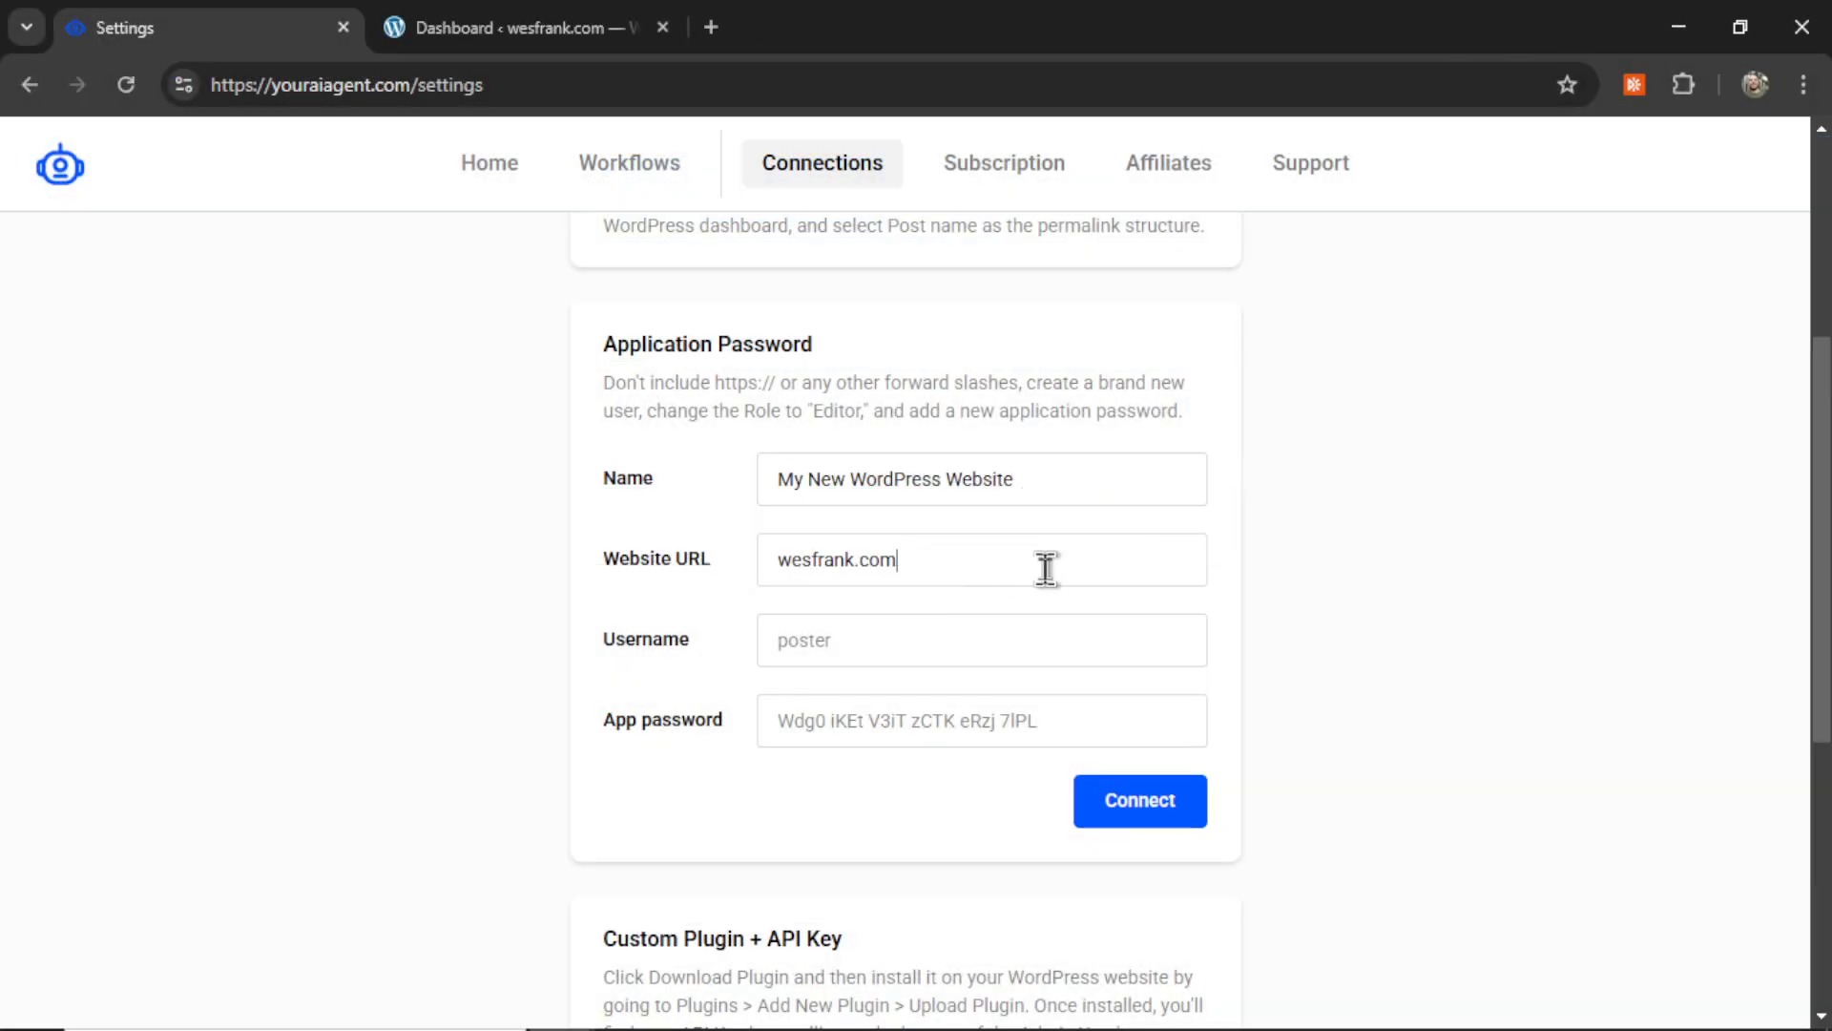
key("ctrl+Tab")
Step: Add the WordPress user 'newposter' with the suggested e-mail address and the Editor role
mouse_move(74, 673)
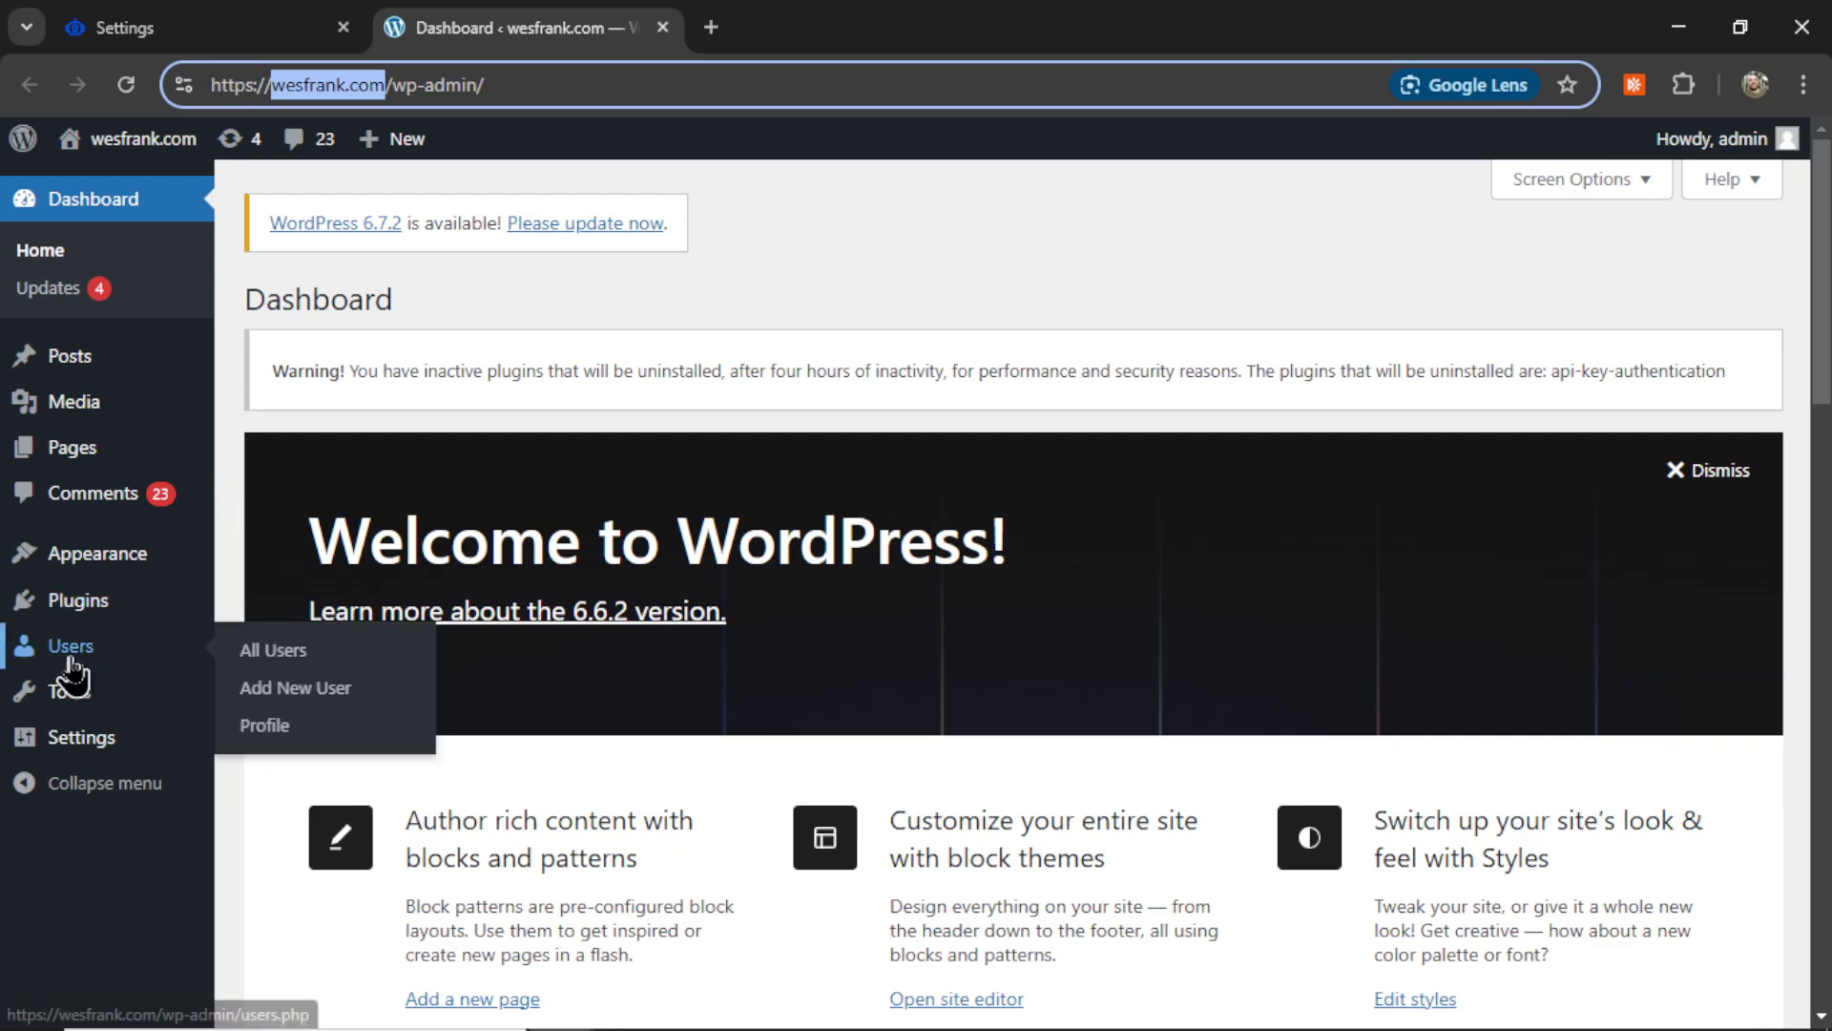
left_click(340, 703)
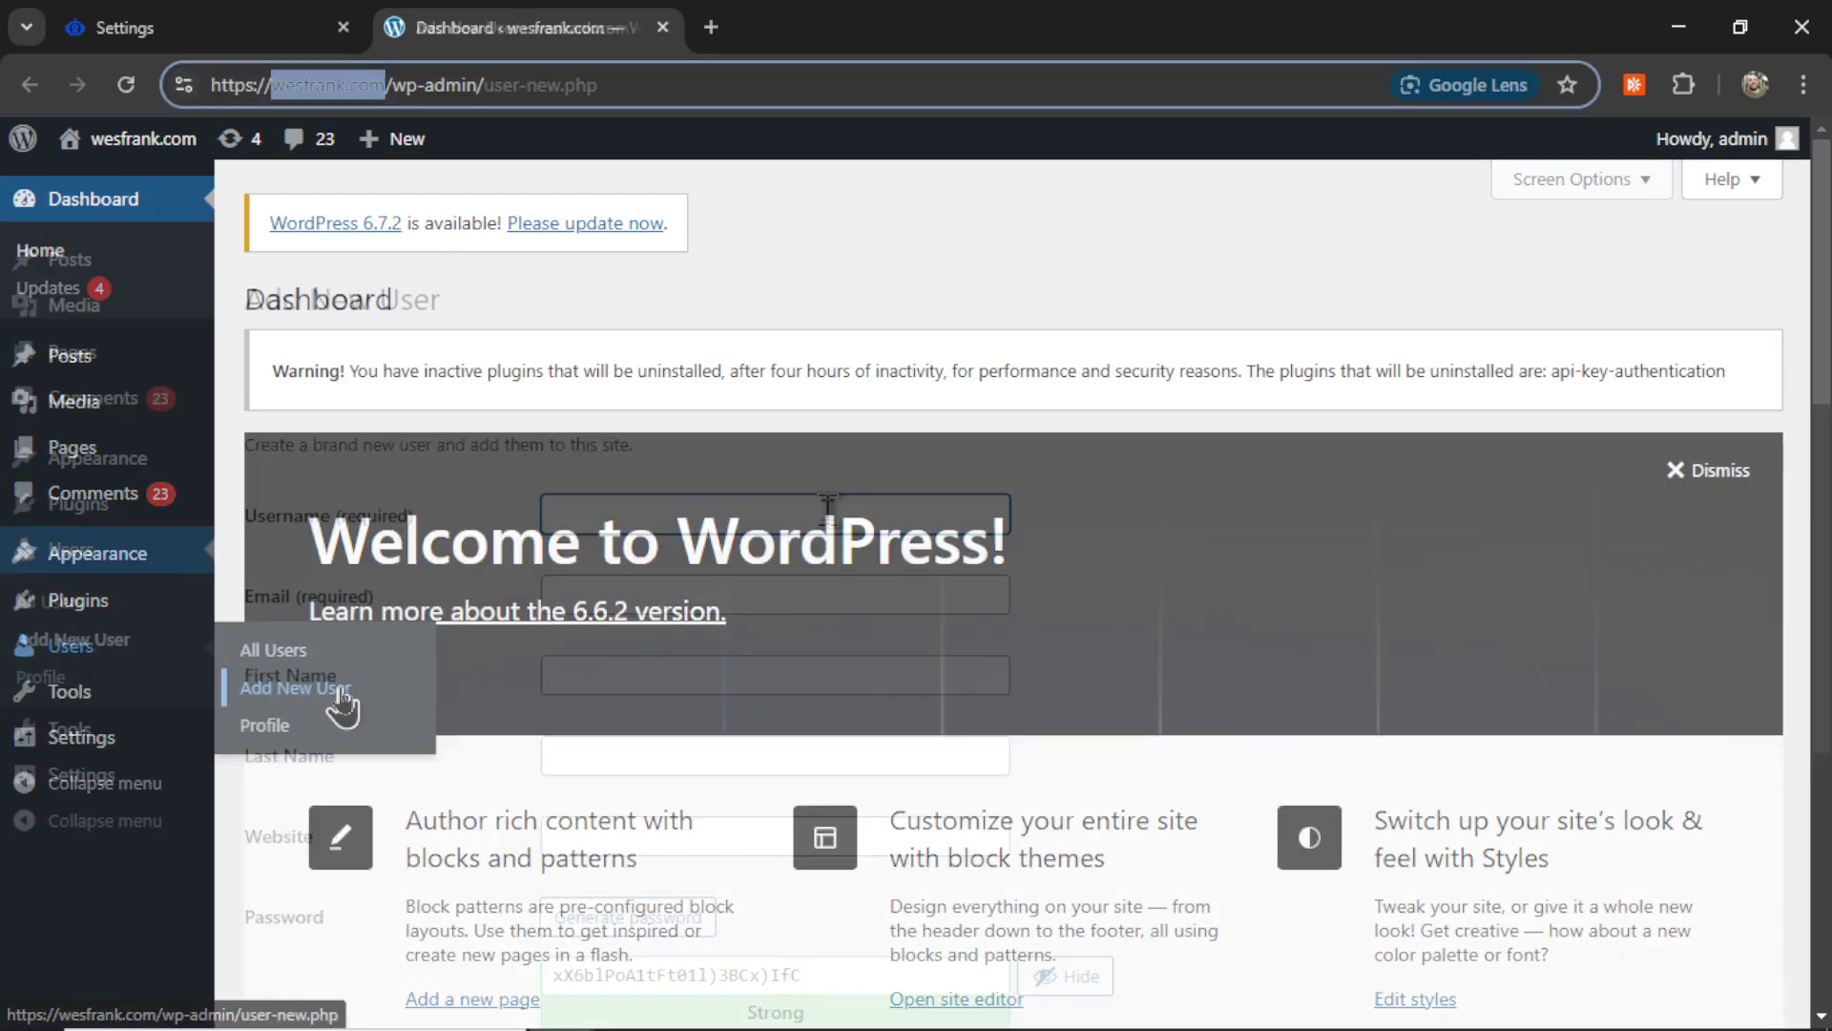
type("newposter")
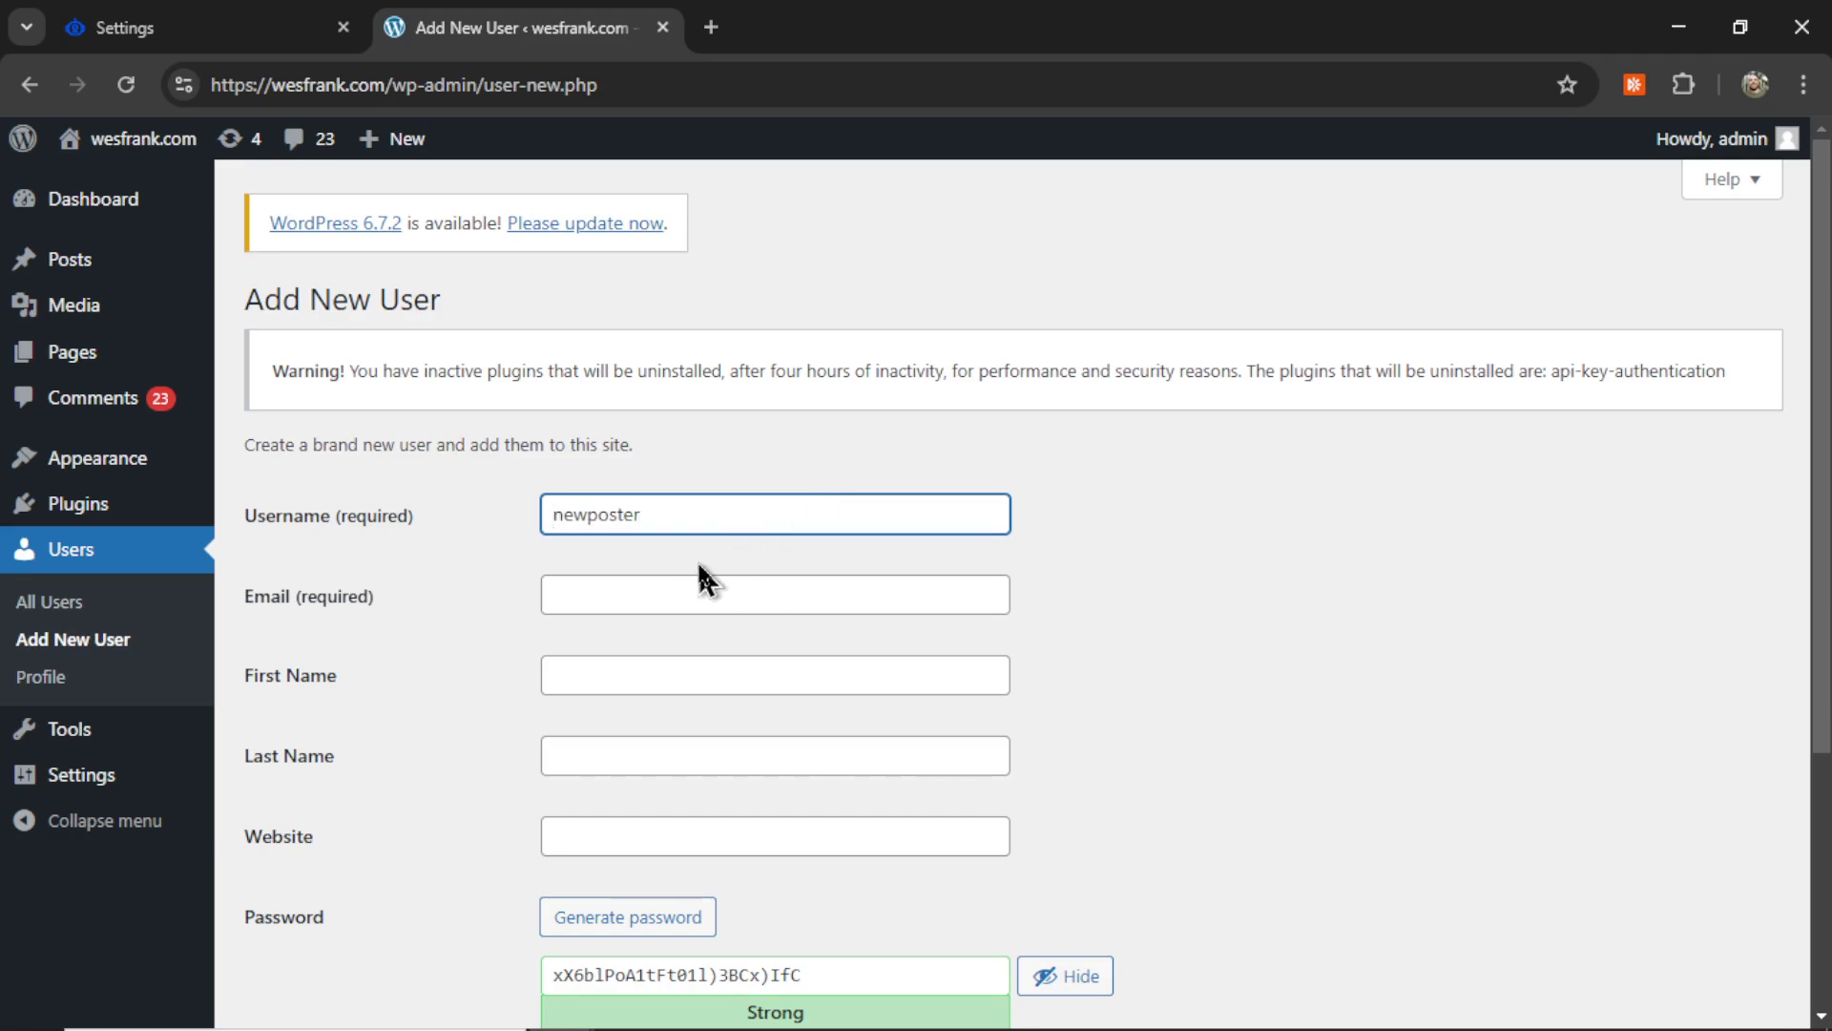
left_click(682, 592)
left_click(982, 642)
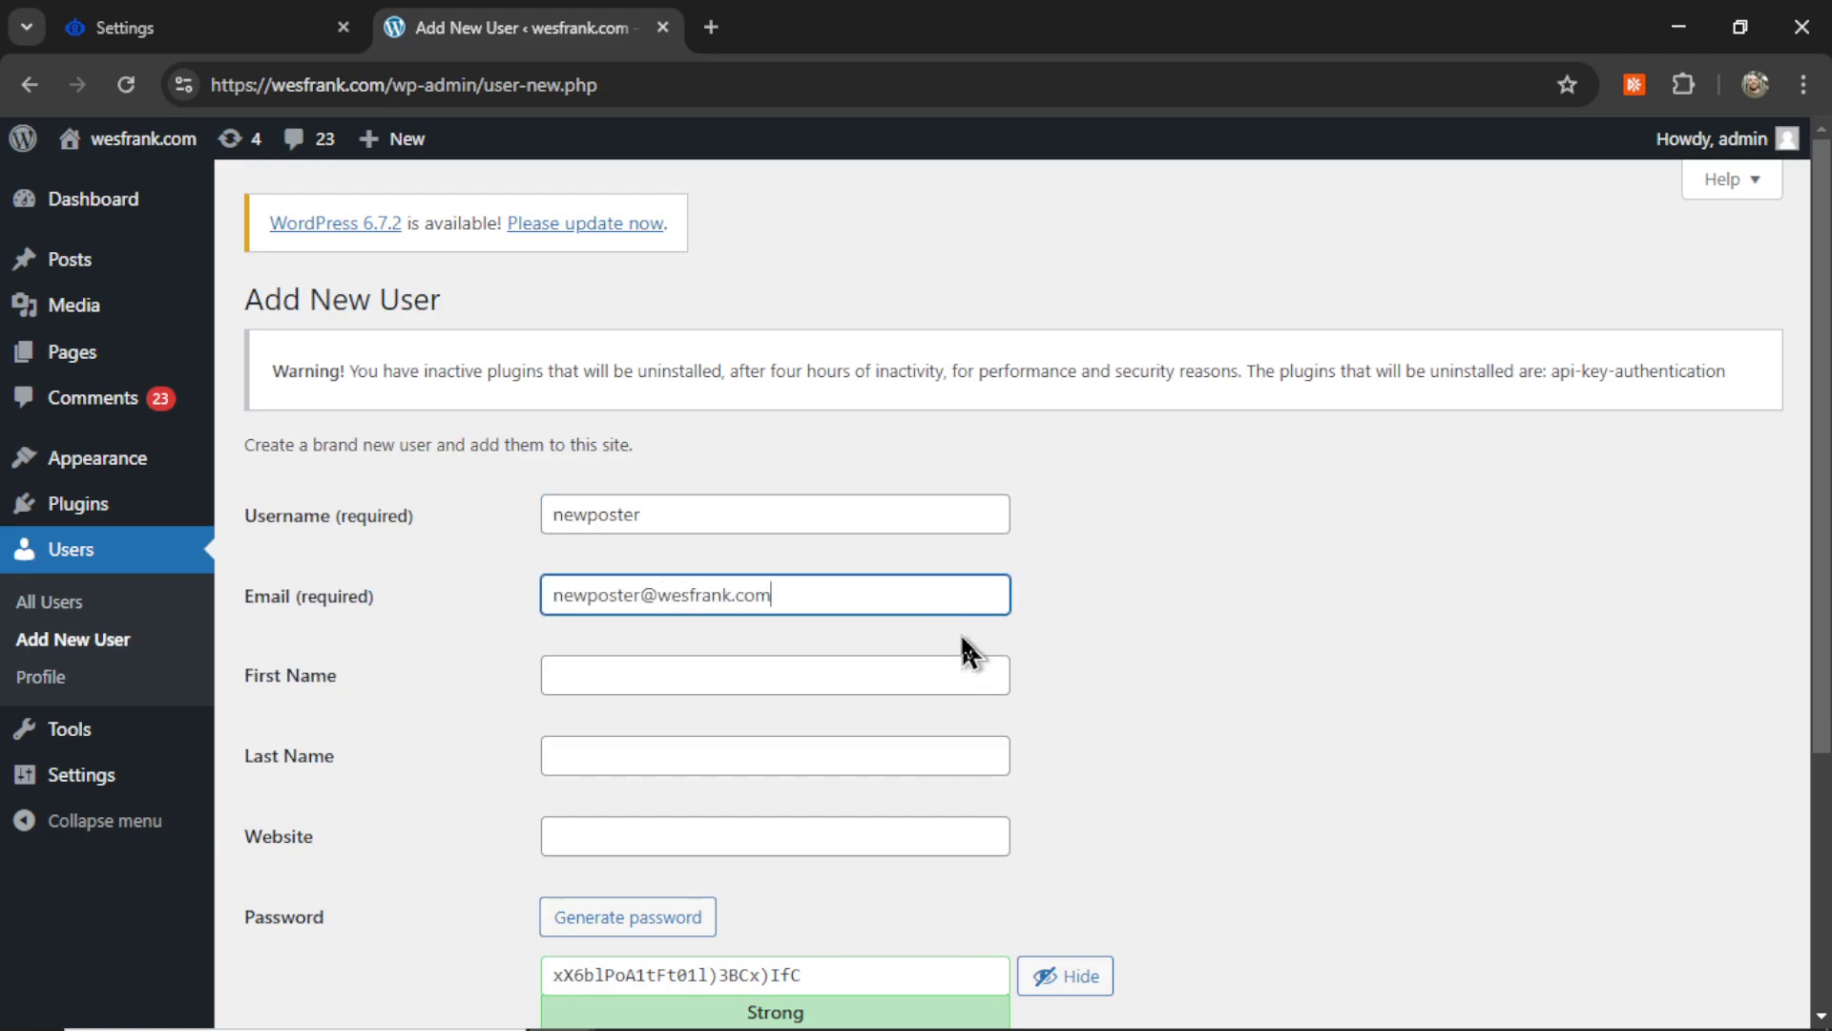
scroll(952, 745, "down", 4)
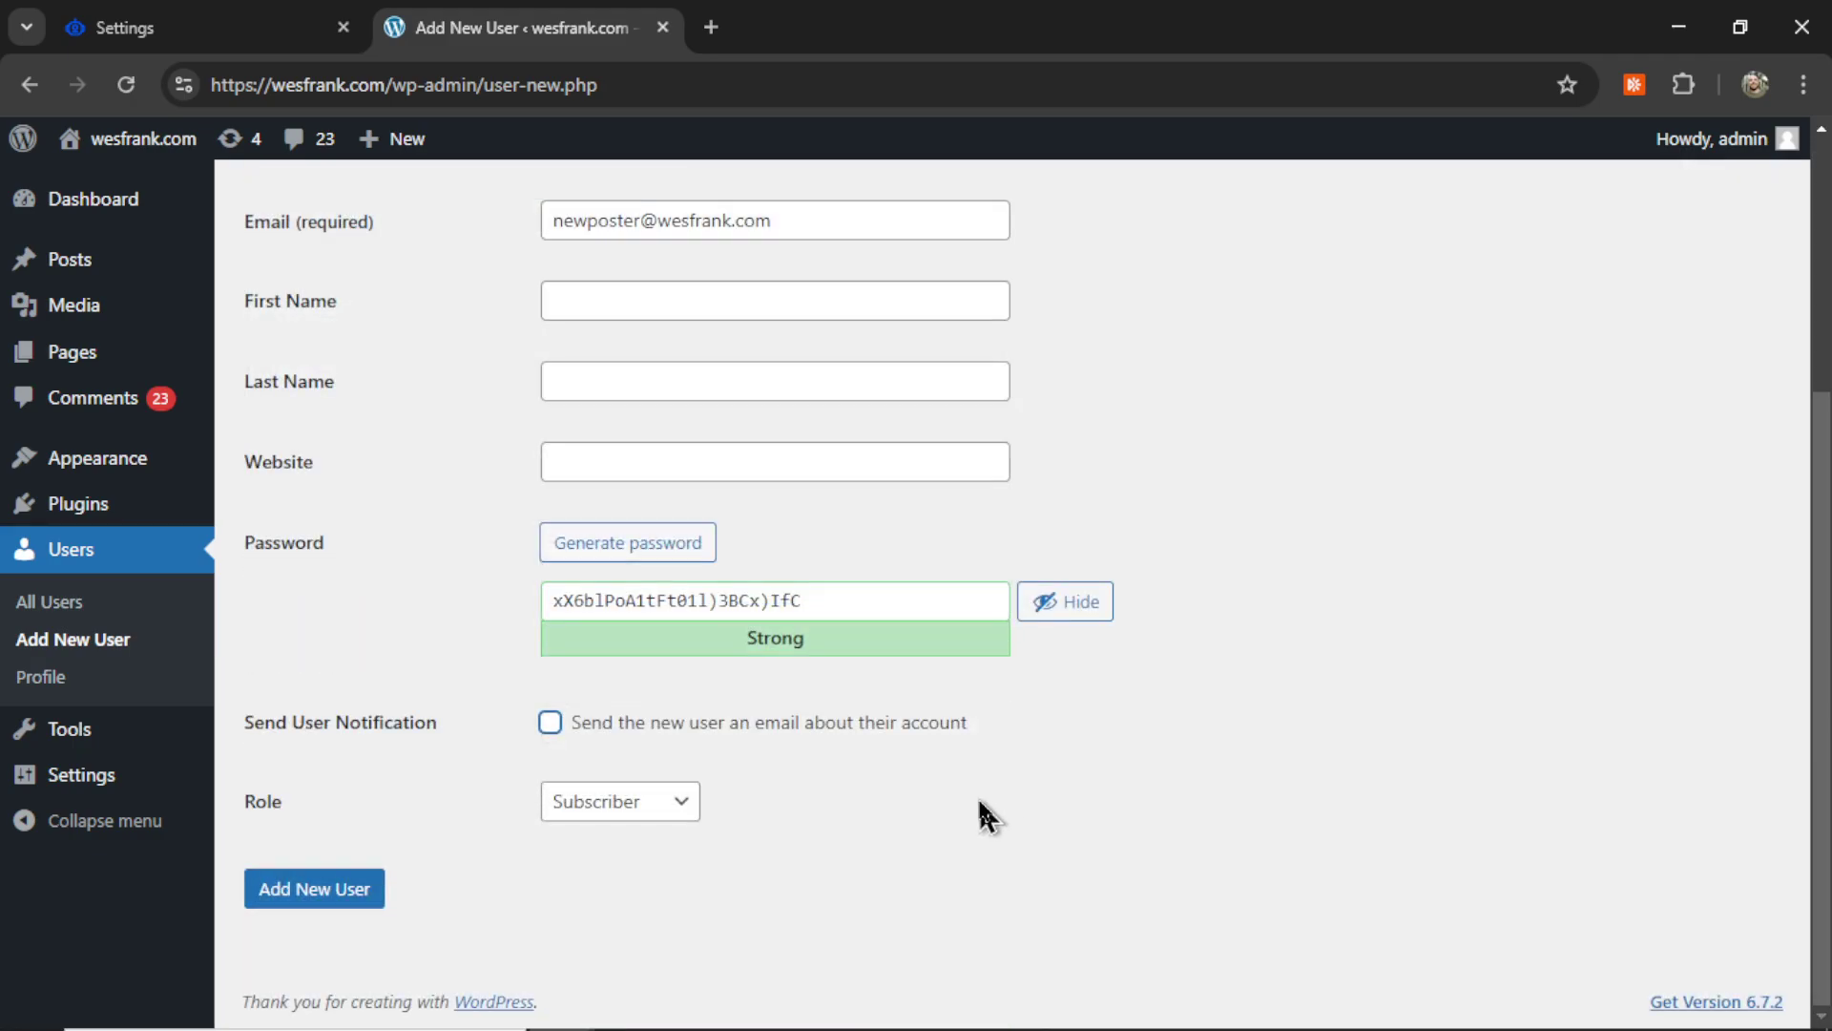
left_click(645, 802)
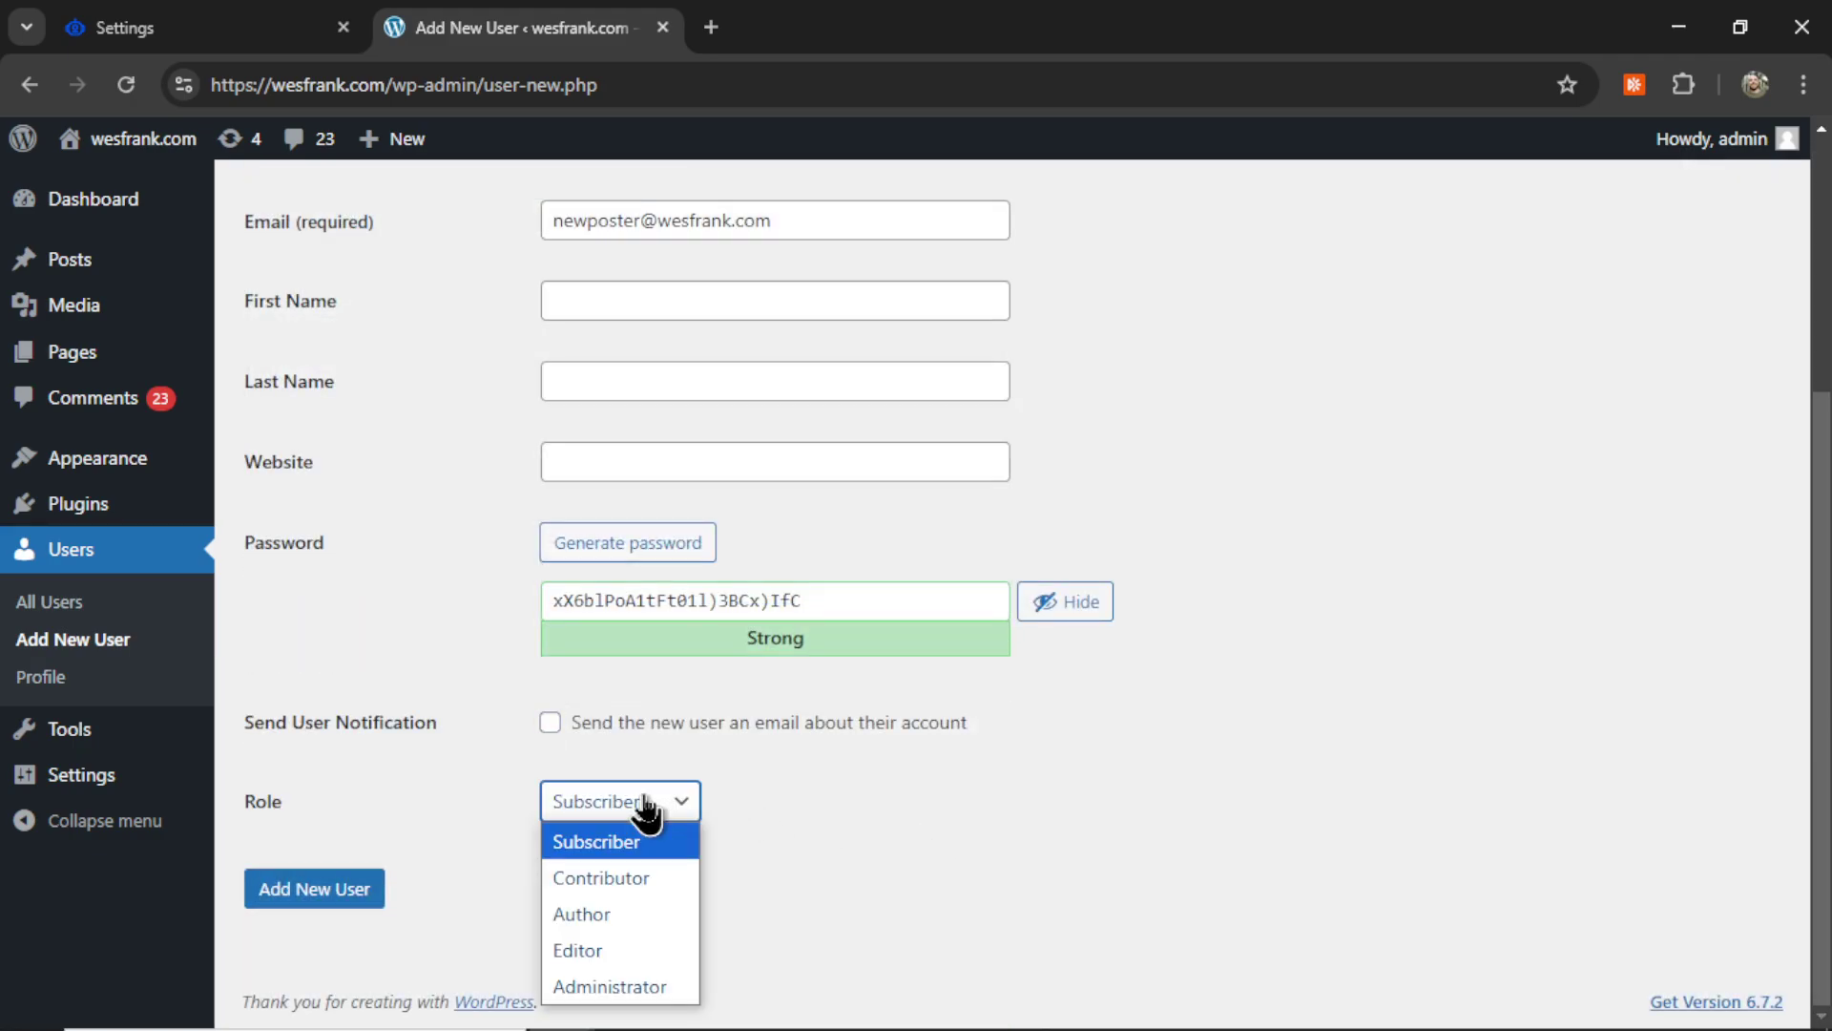
left_click(645, 952)
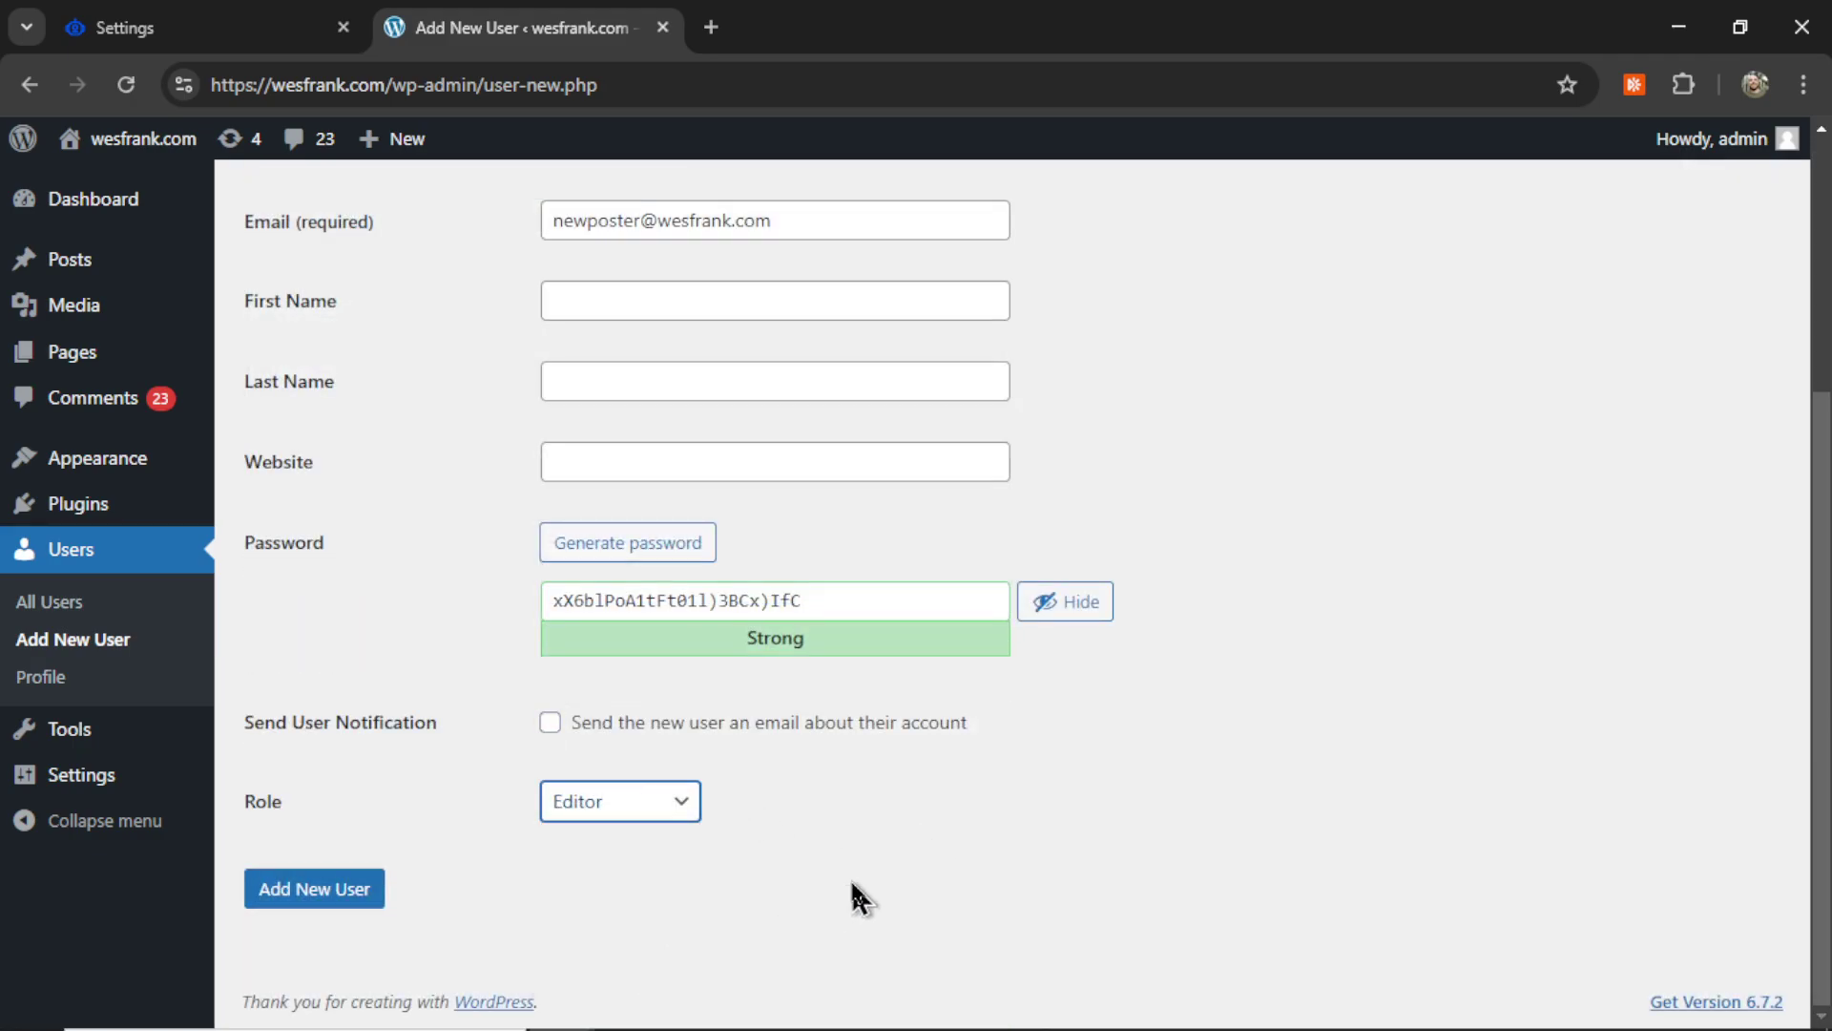
left_click(291, 890)
left_click_drag(367, 300, 516, 300)
Step: Generate an application password named 'newposter' for the new user and copy its value
scroll(1206, 564, "down", 15)
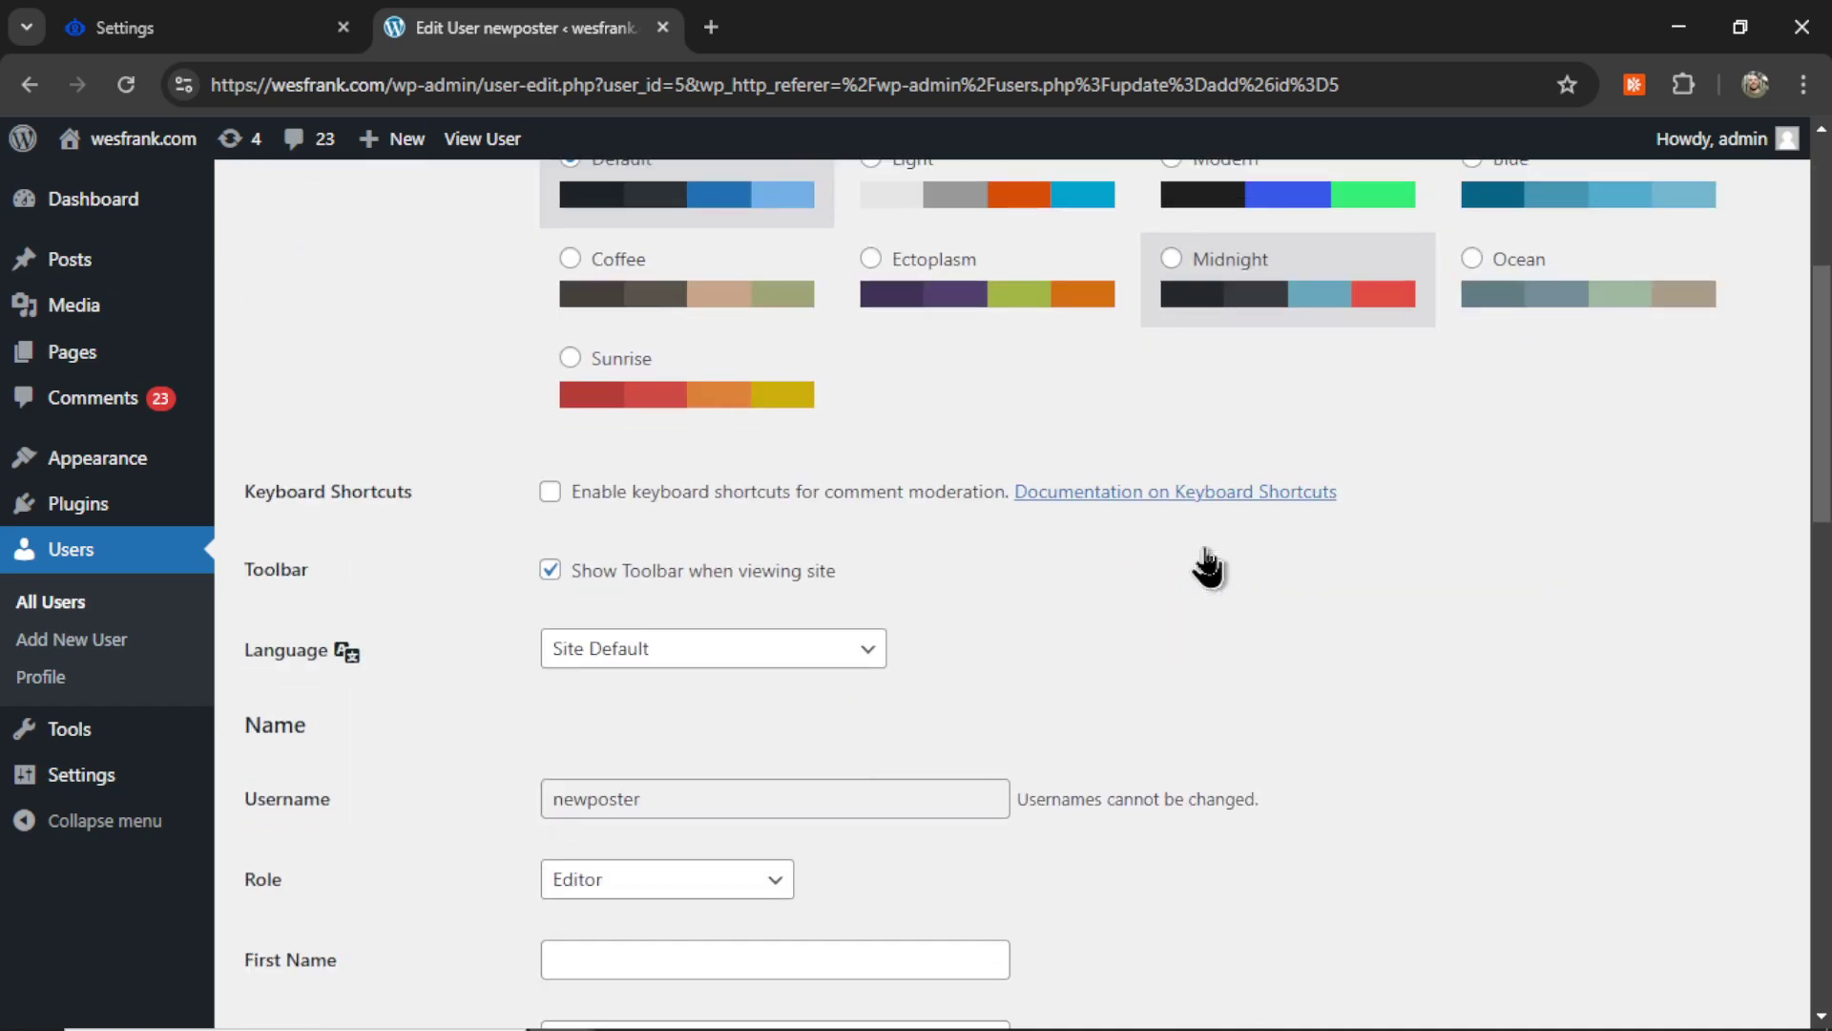
scroll(1206, 564, "down", 10)
left_click(582, 694)
type("newposter")
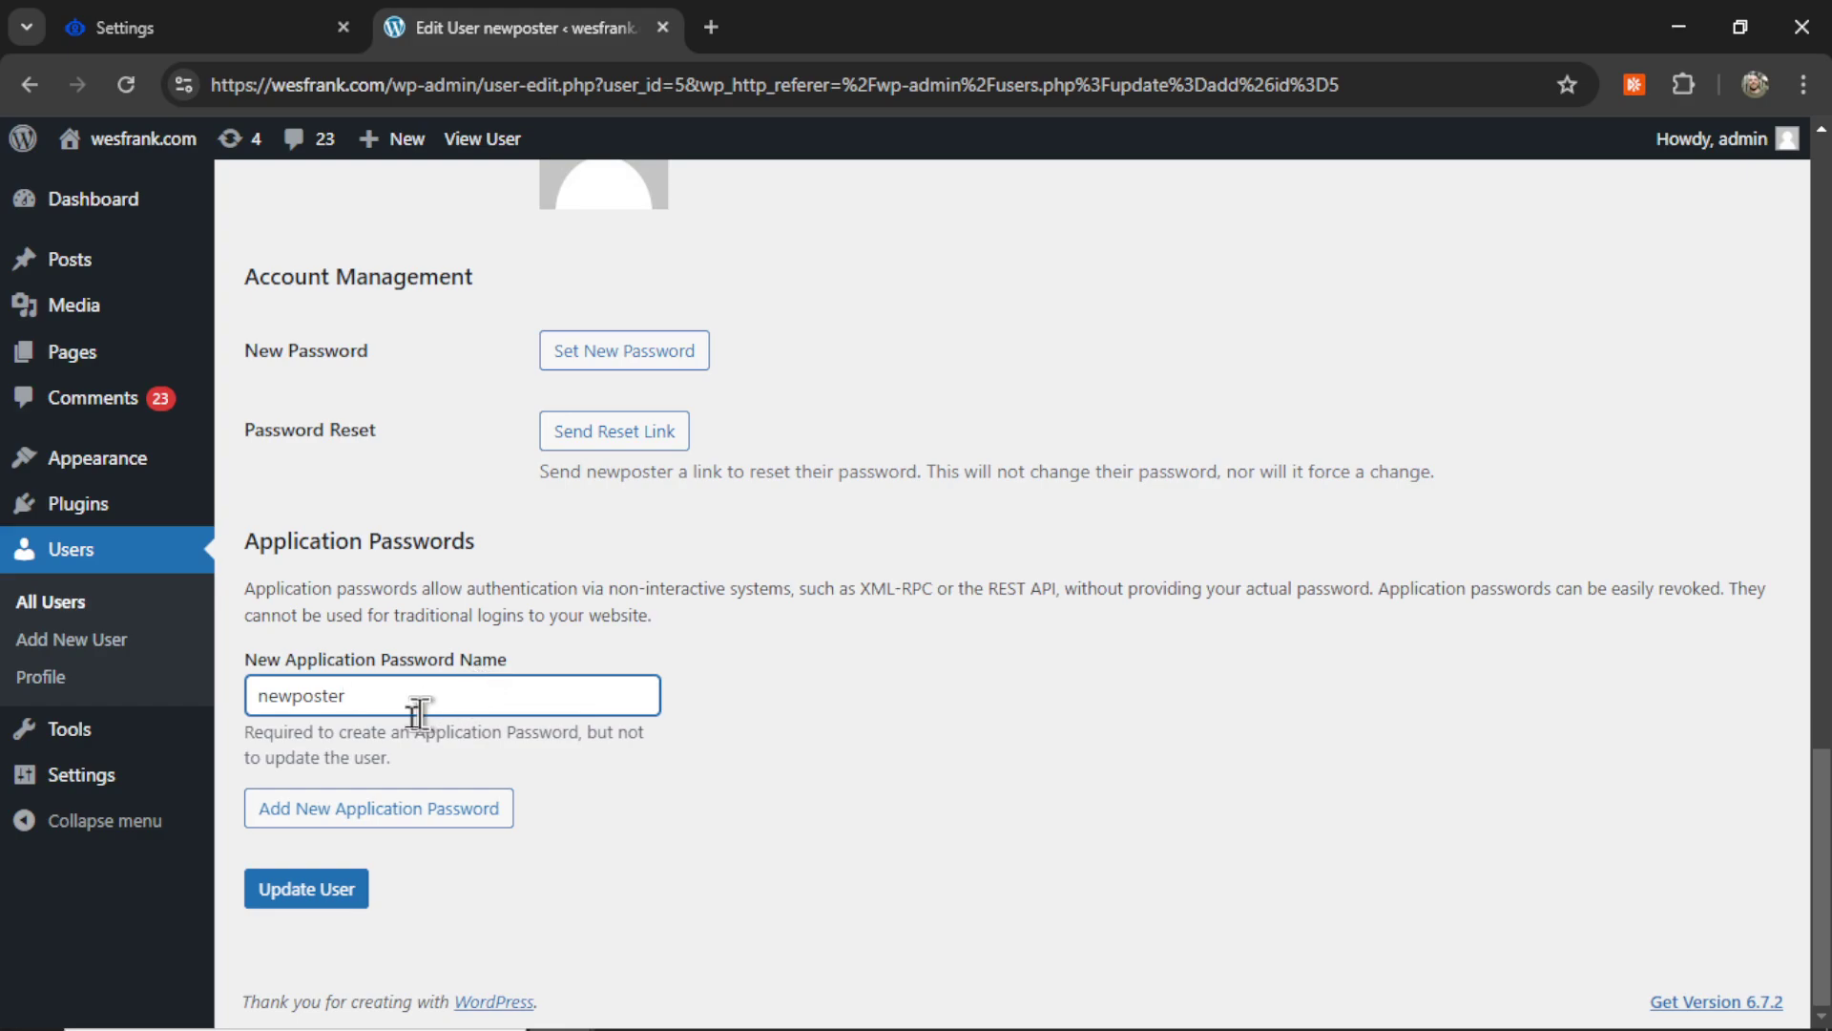
left_click(584, 849)
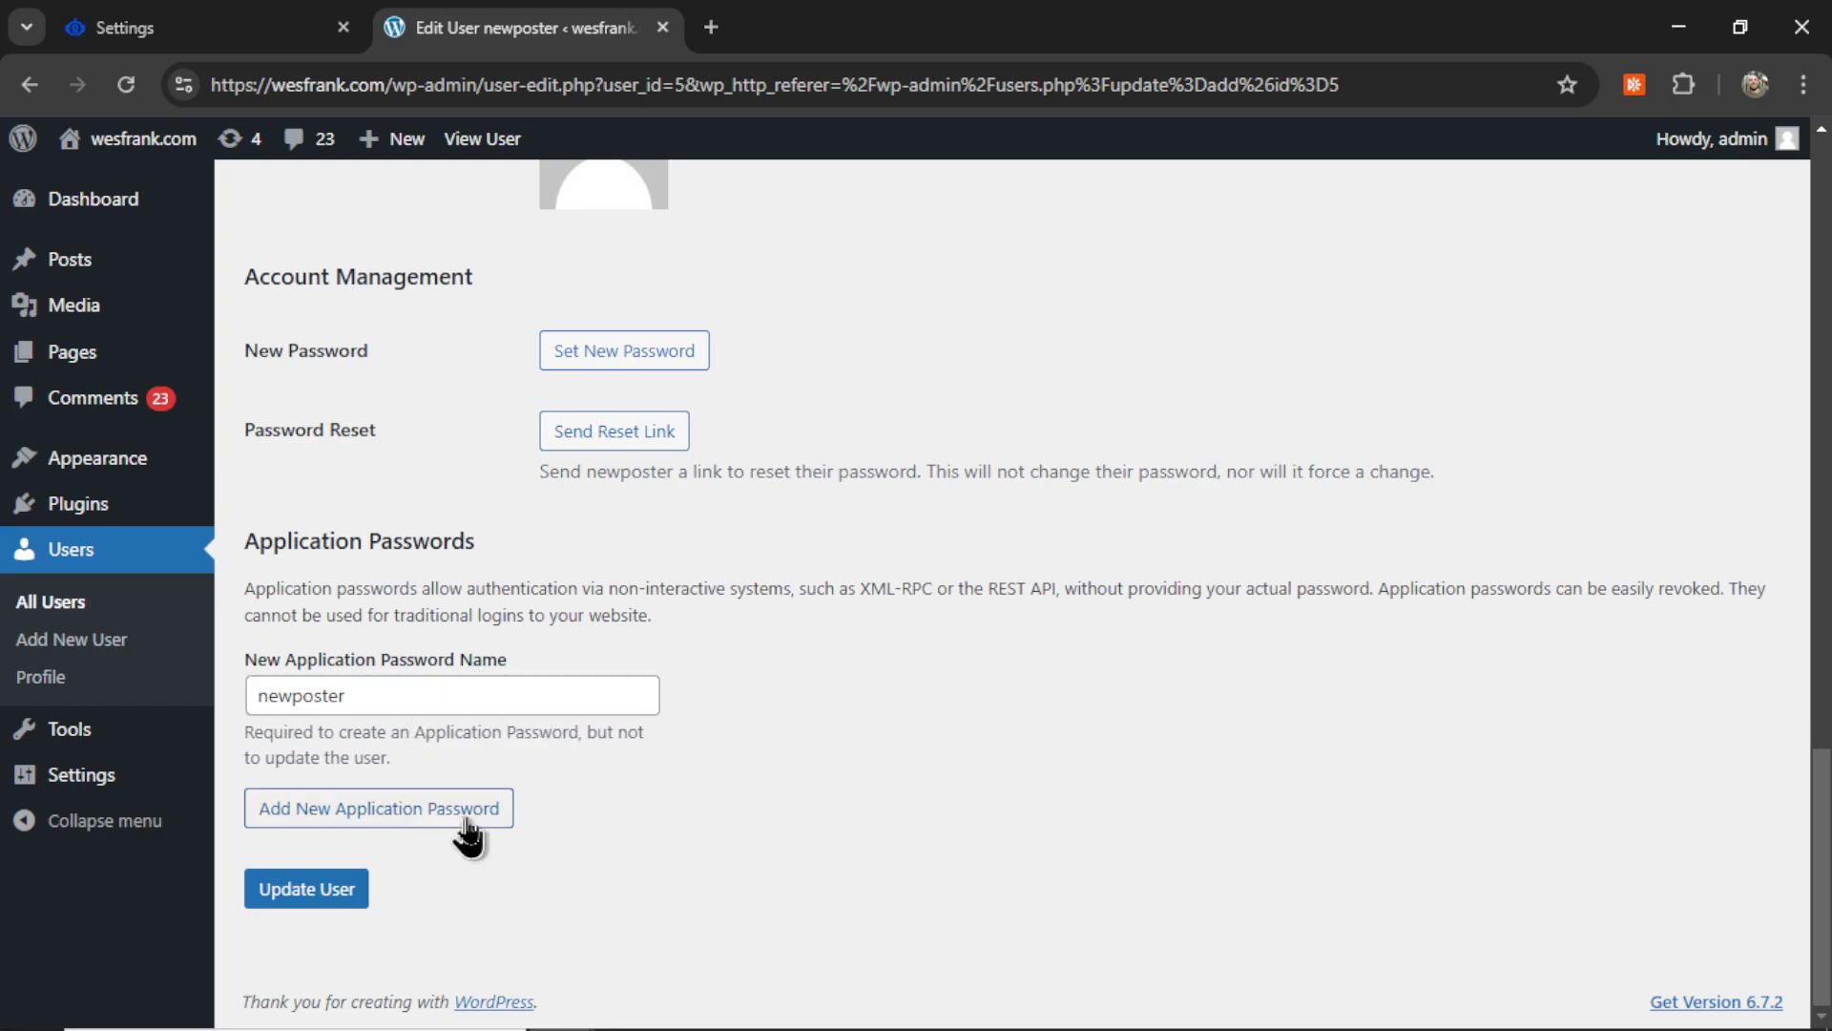
left_click(467, 821)
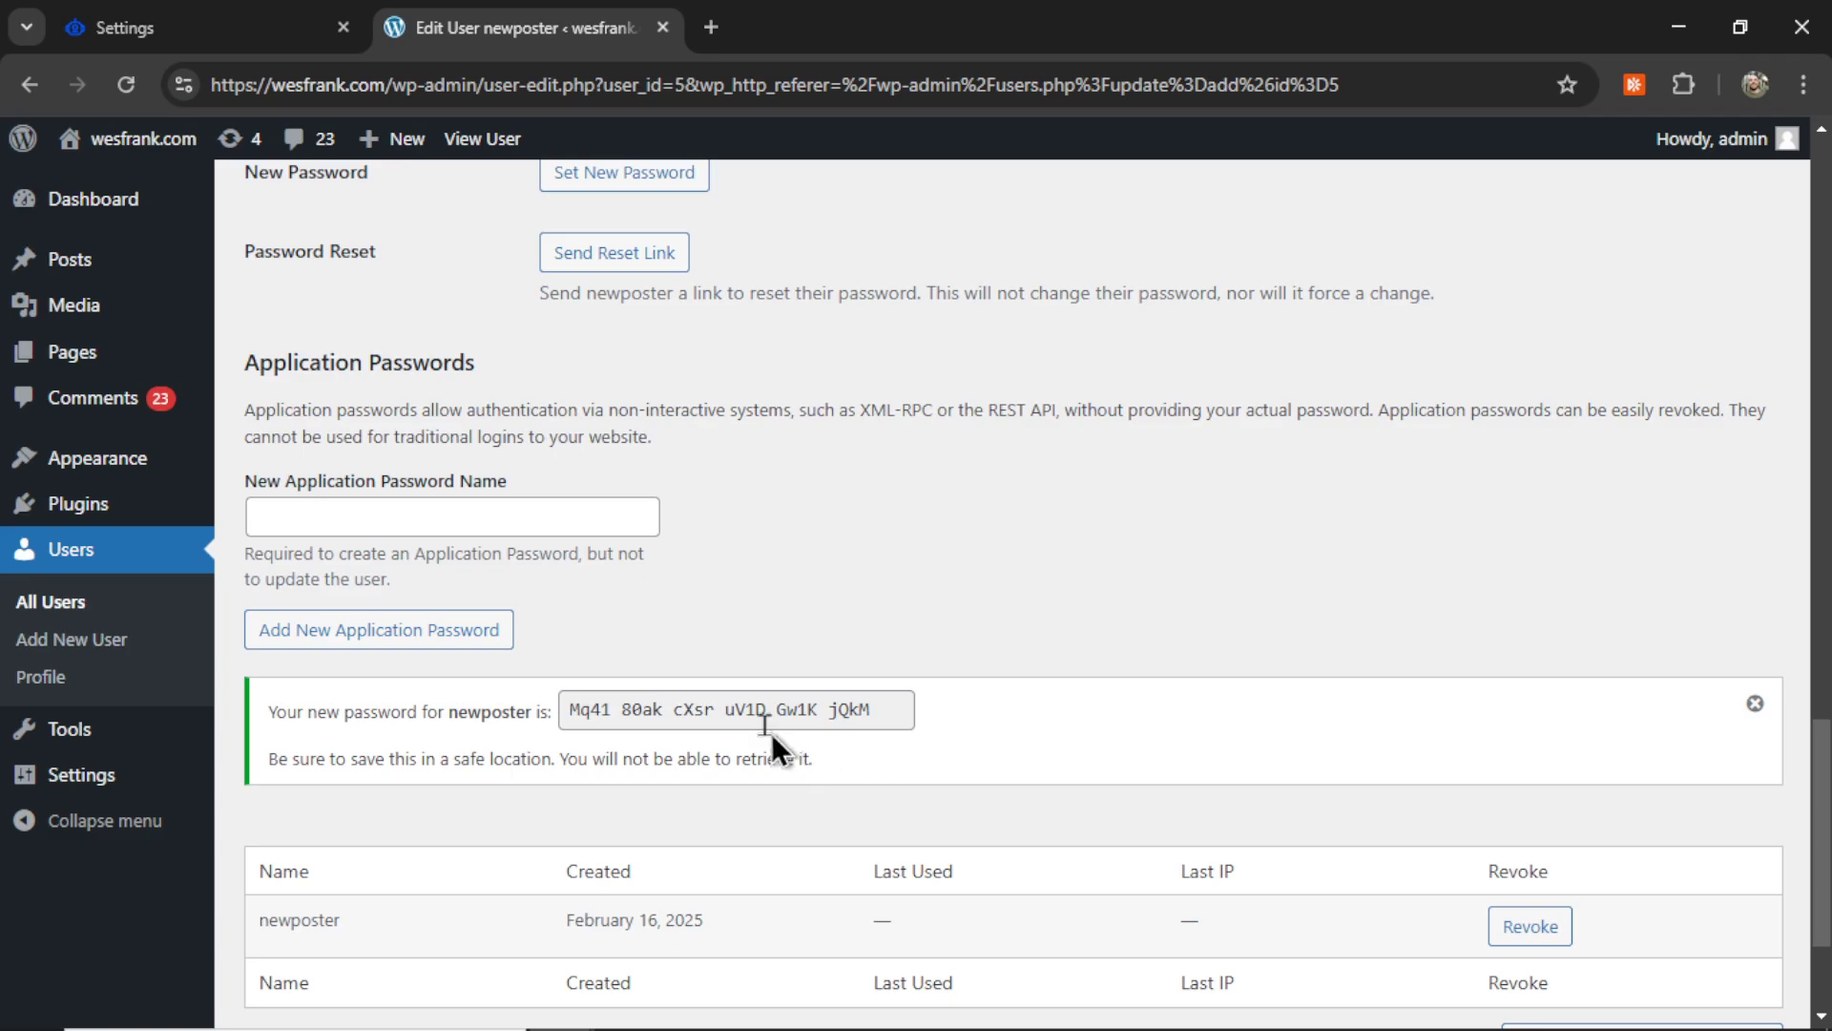
triple_click(745, 708)
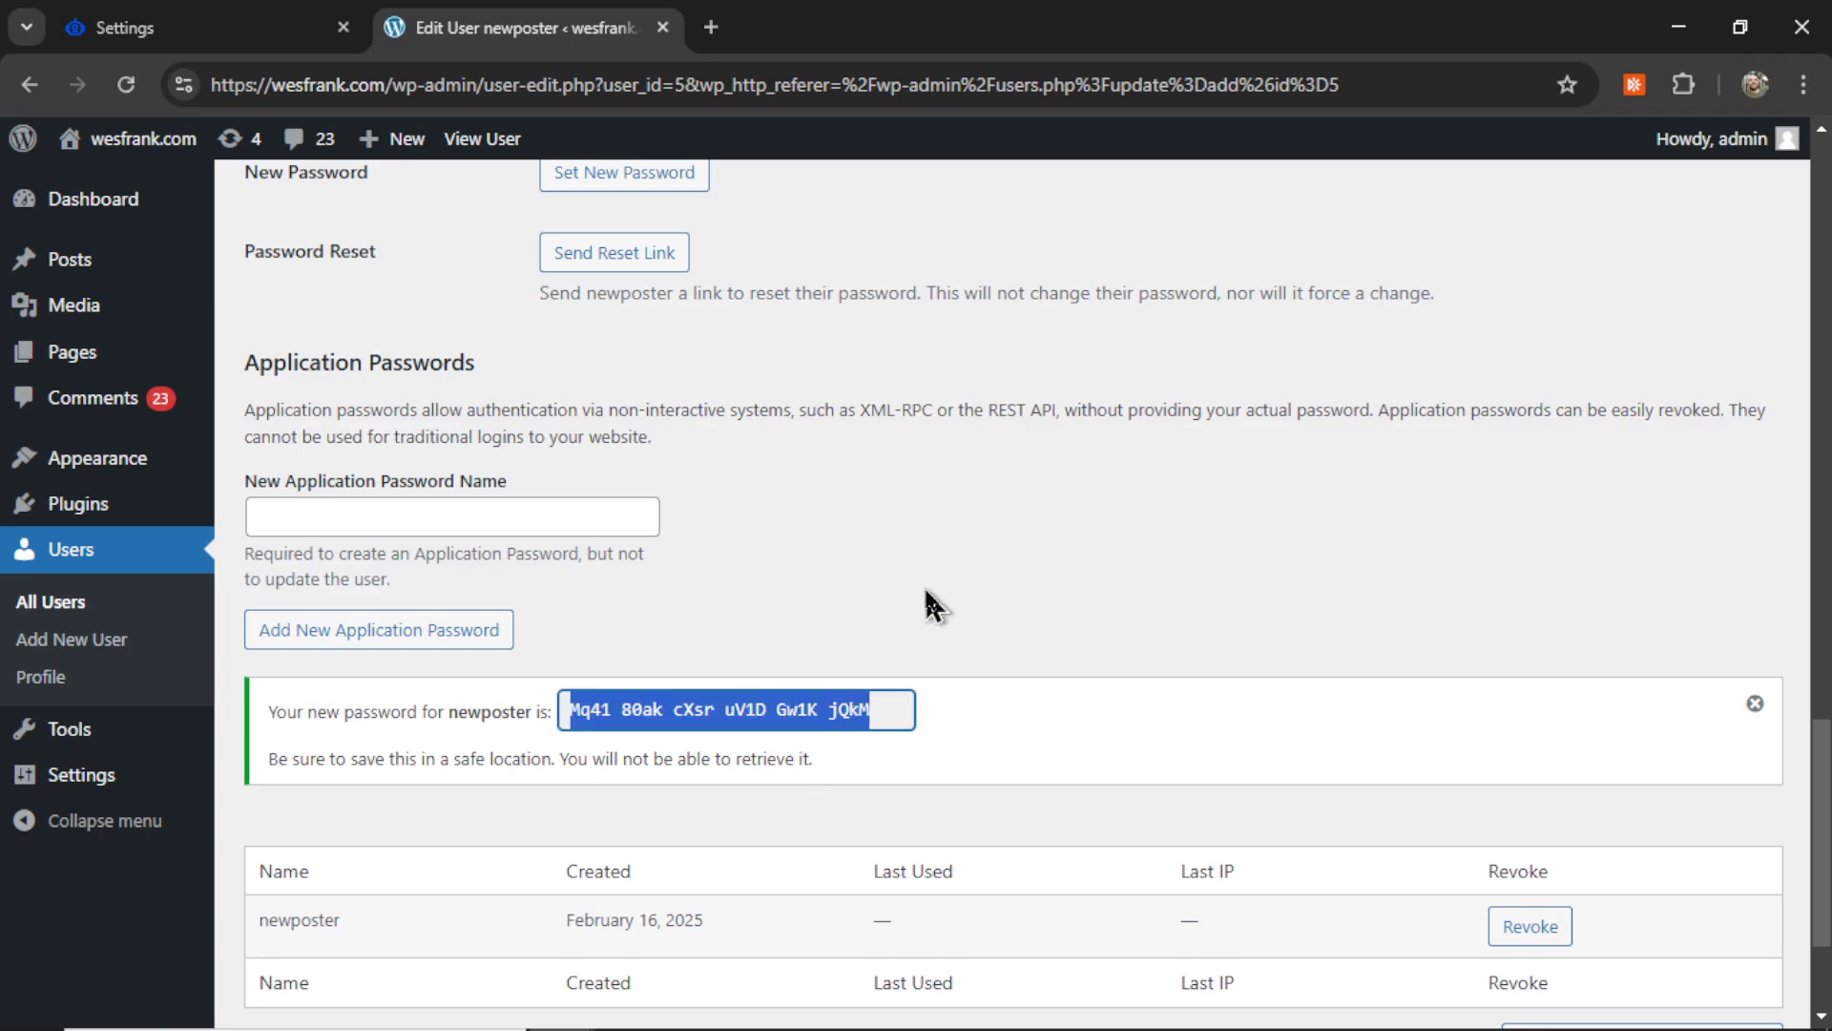
key("ctrl+1")
Step: Paste the application password into the connection form and enter 'newposter' as the username
left_click(919, 735)
key("ctrl+v")
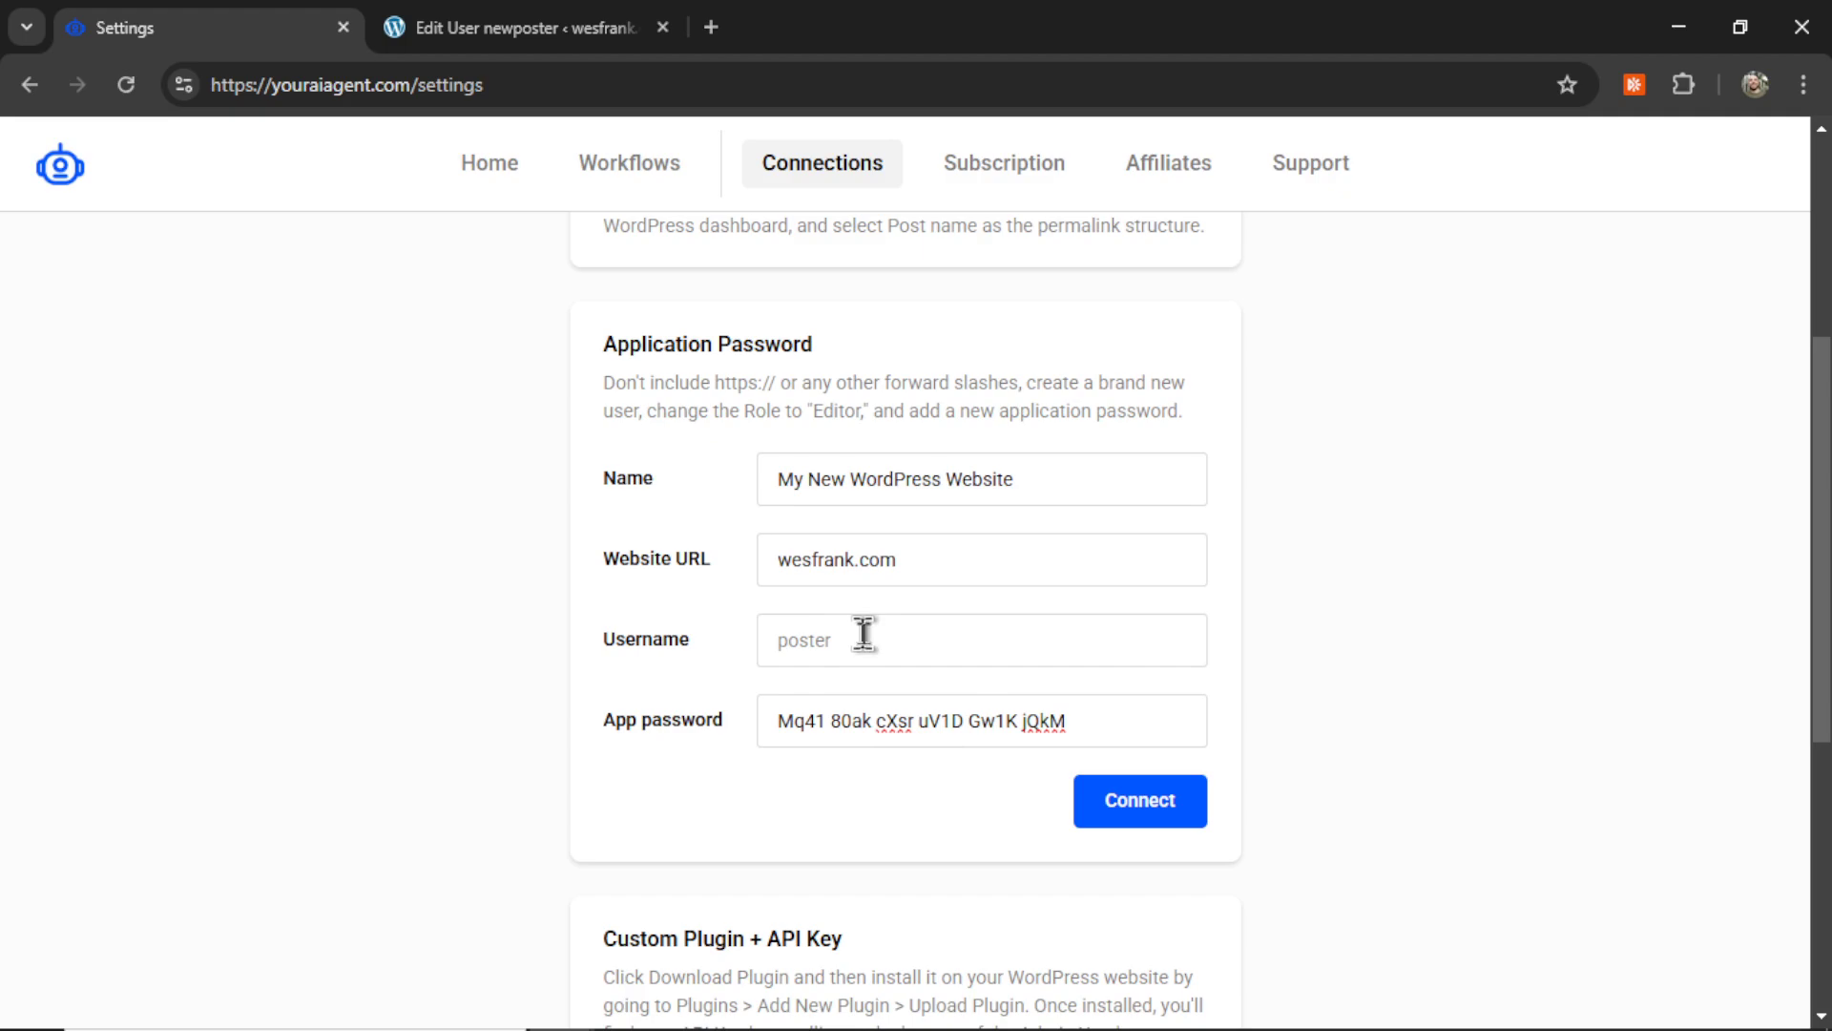
left_click(970, 646)
type("newposter")
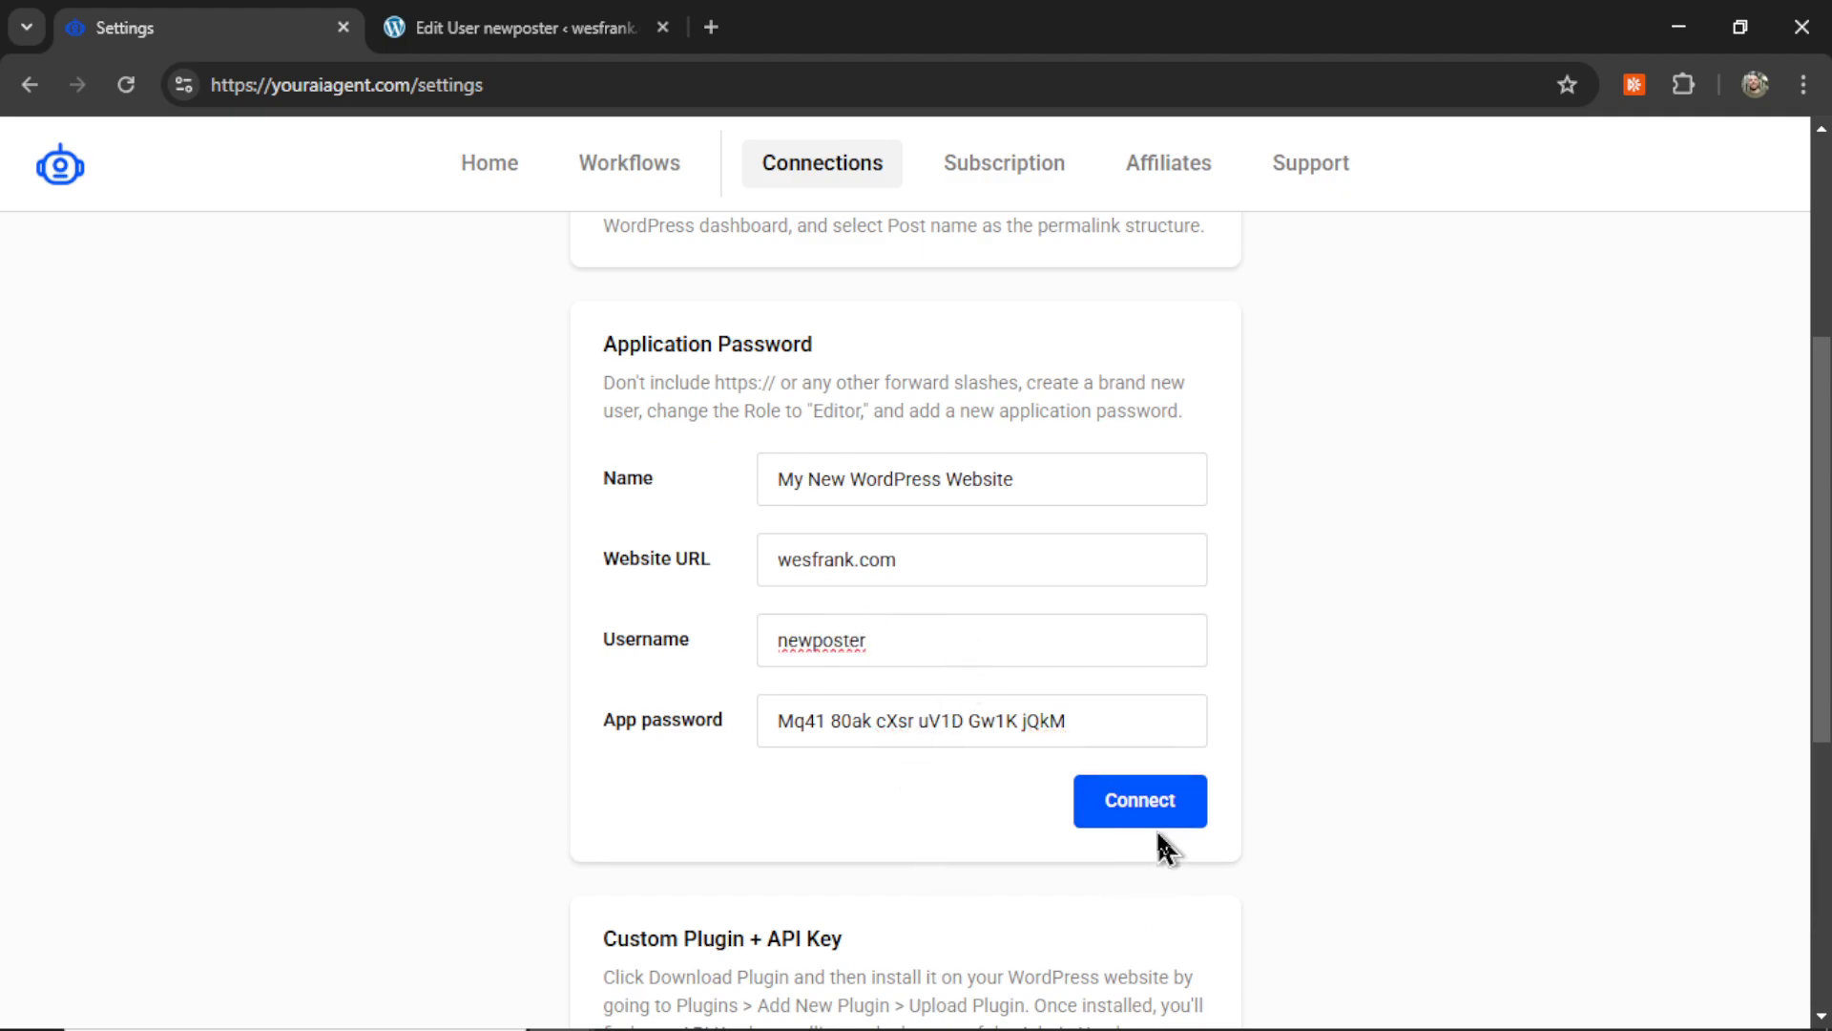
key("ctrl+2")
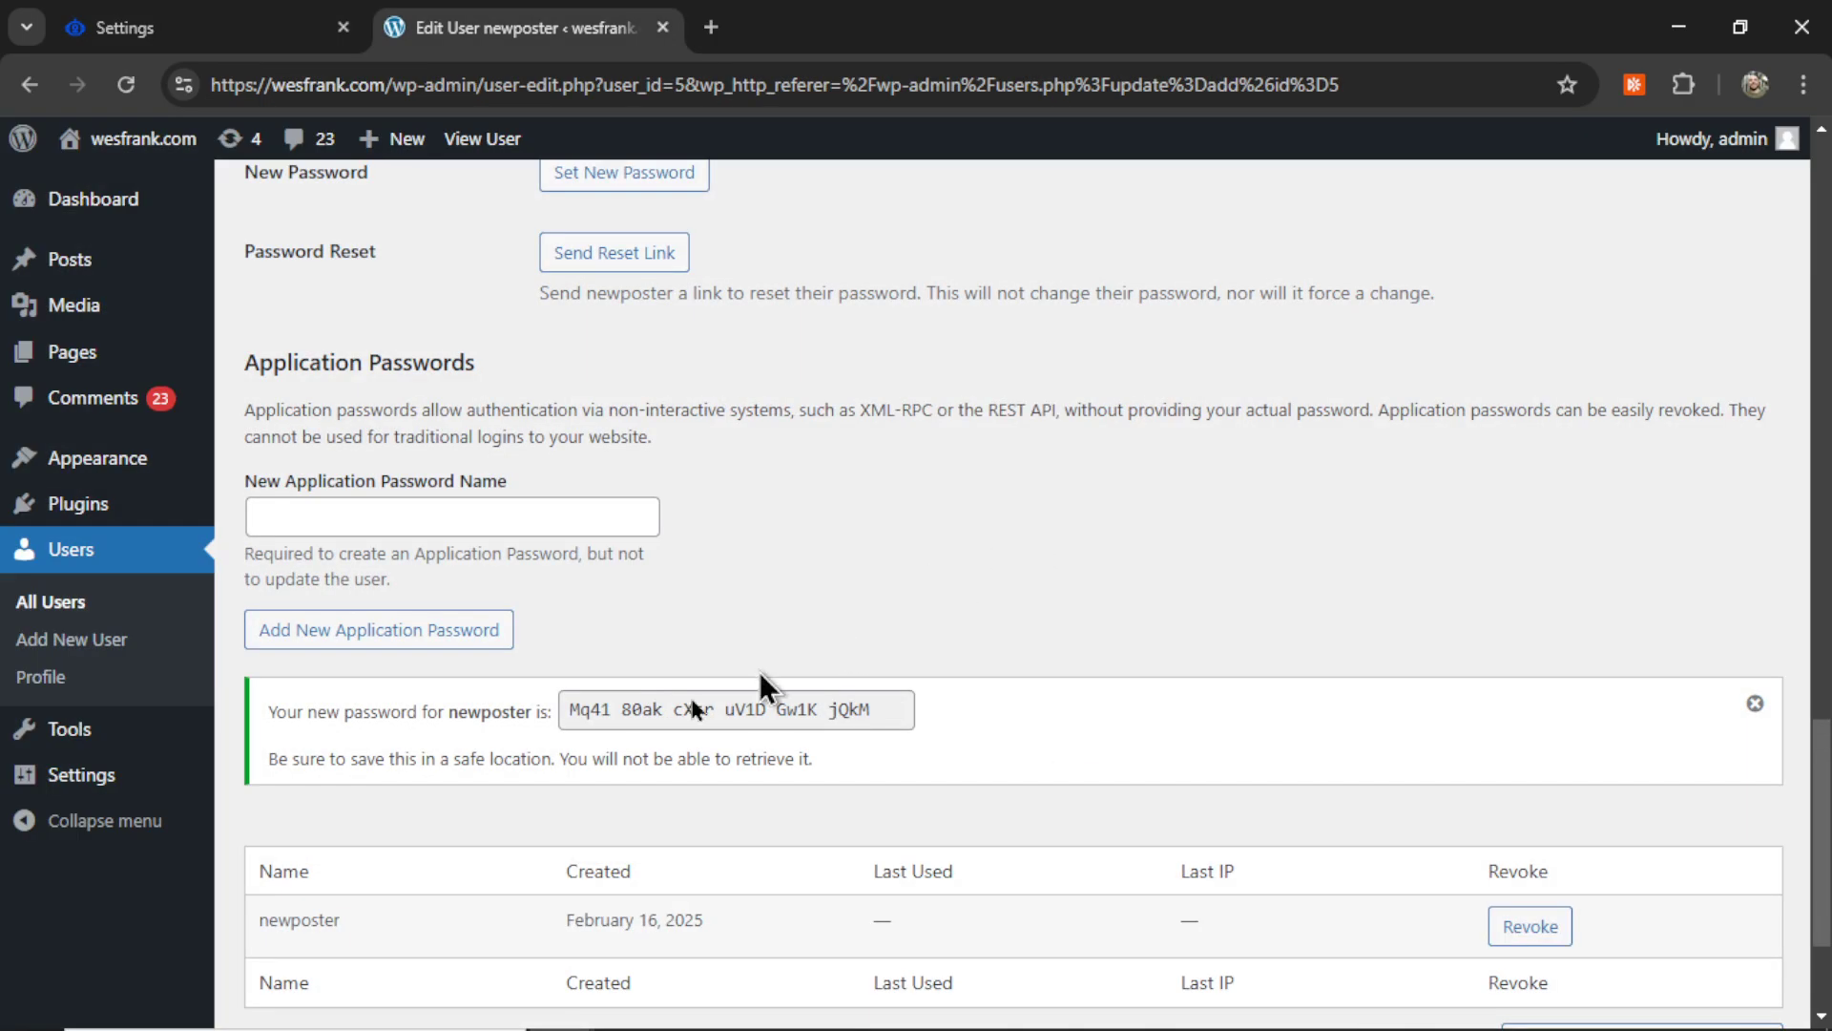
Step: Check WordPress's Permalinks settings, which use the custom /%category%/%postname%/ structure
mouse_move(86, 797)
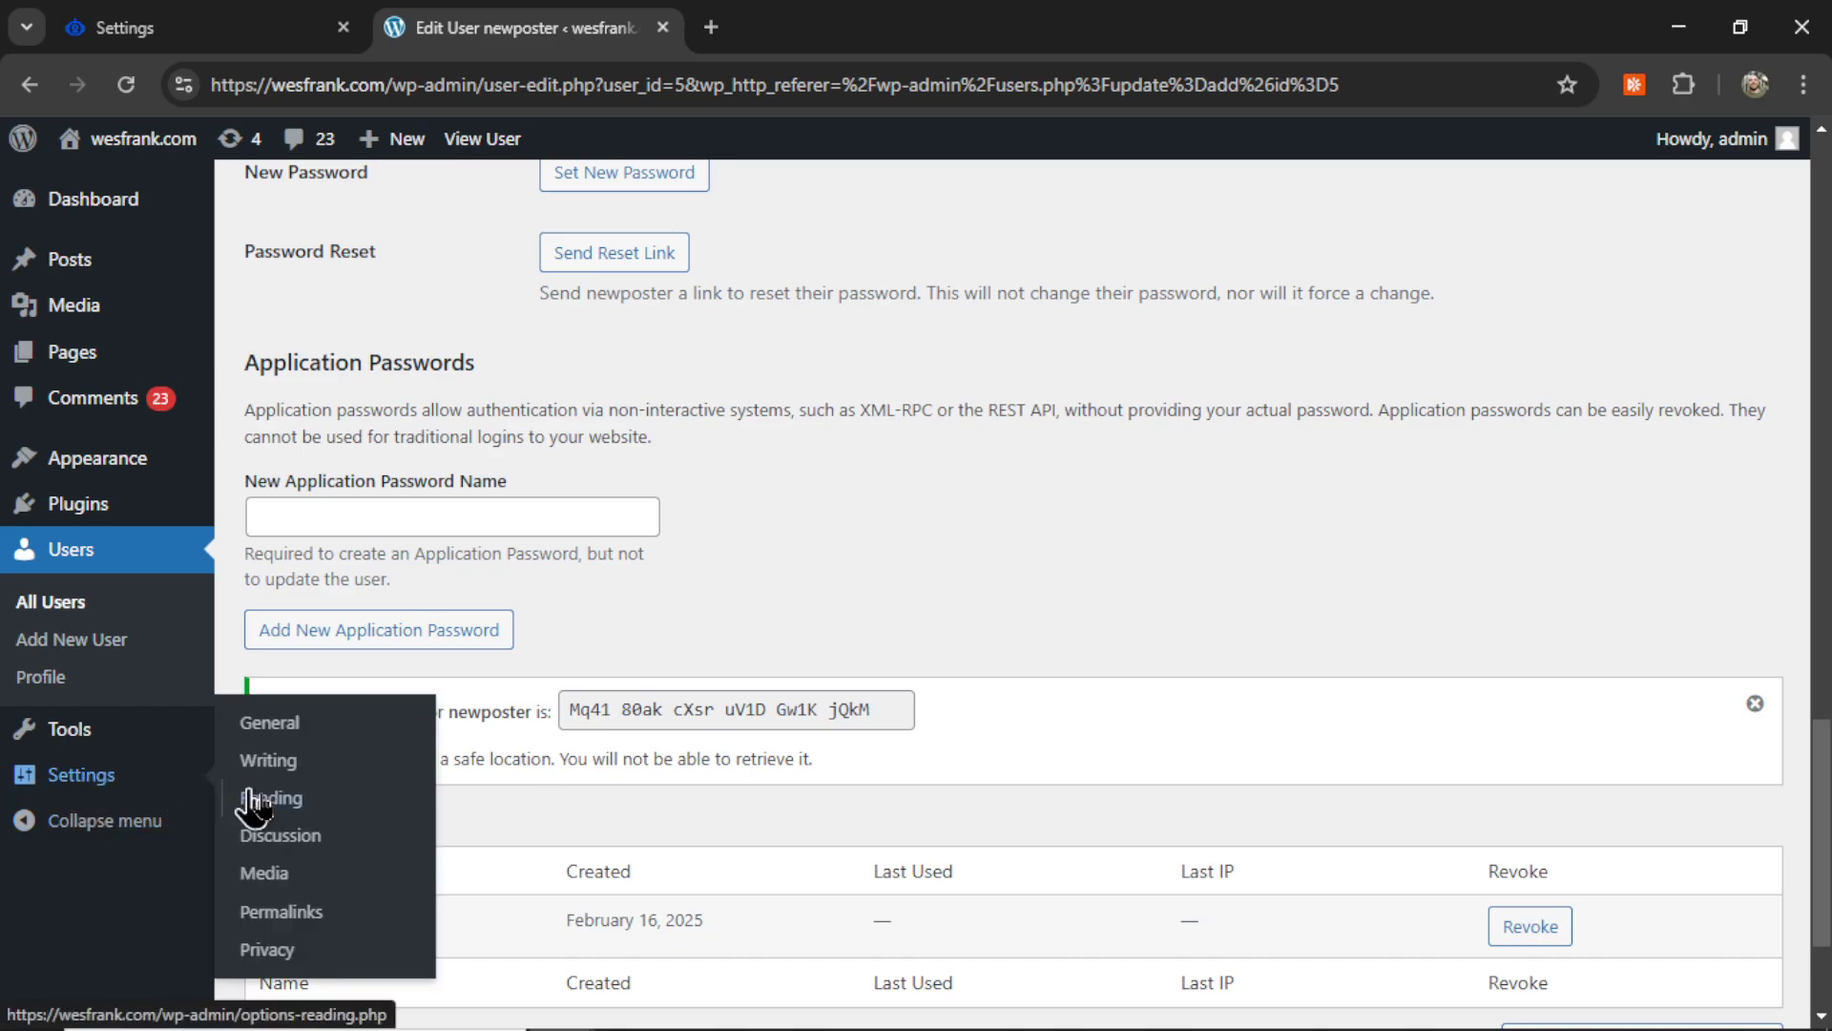
left_click(300, 914)
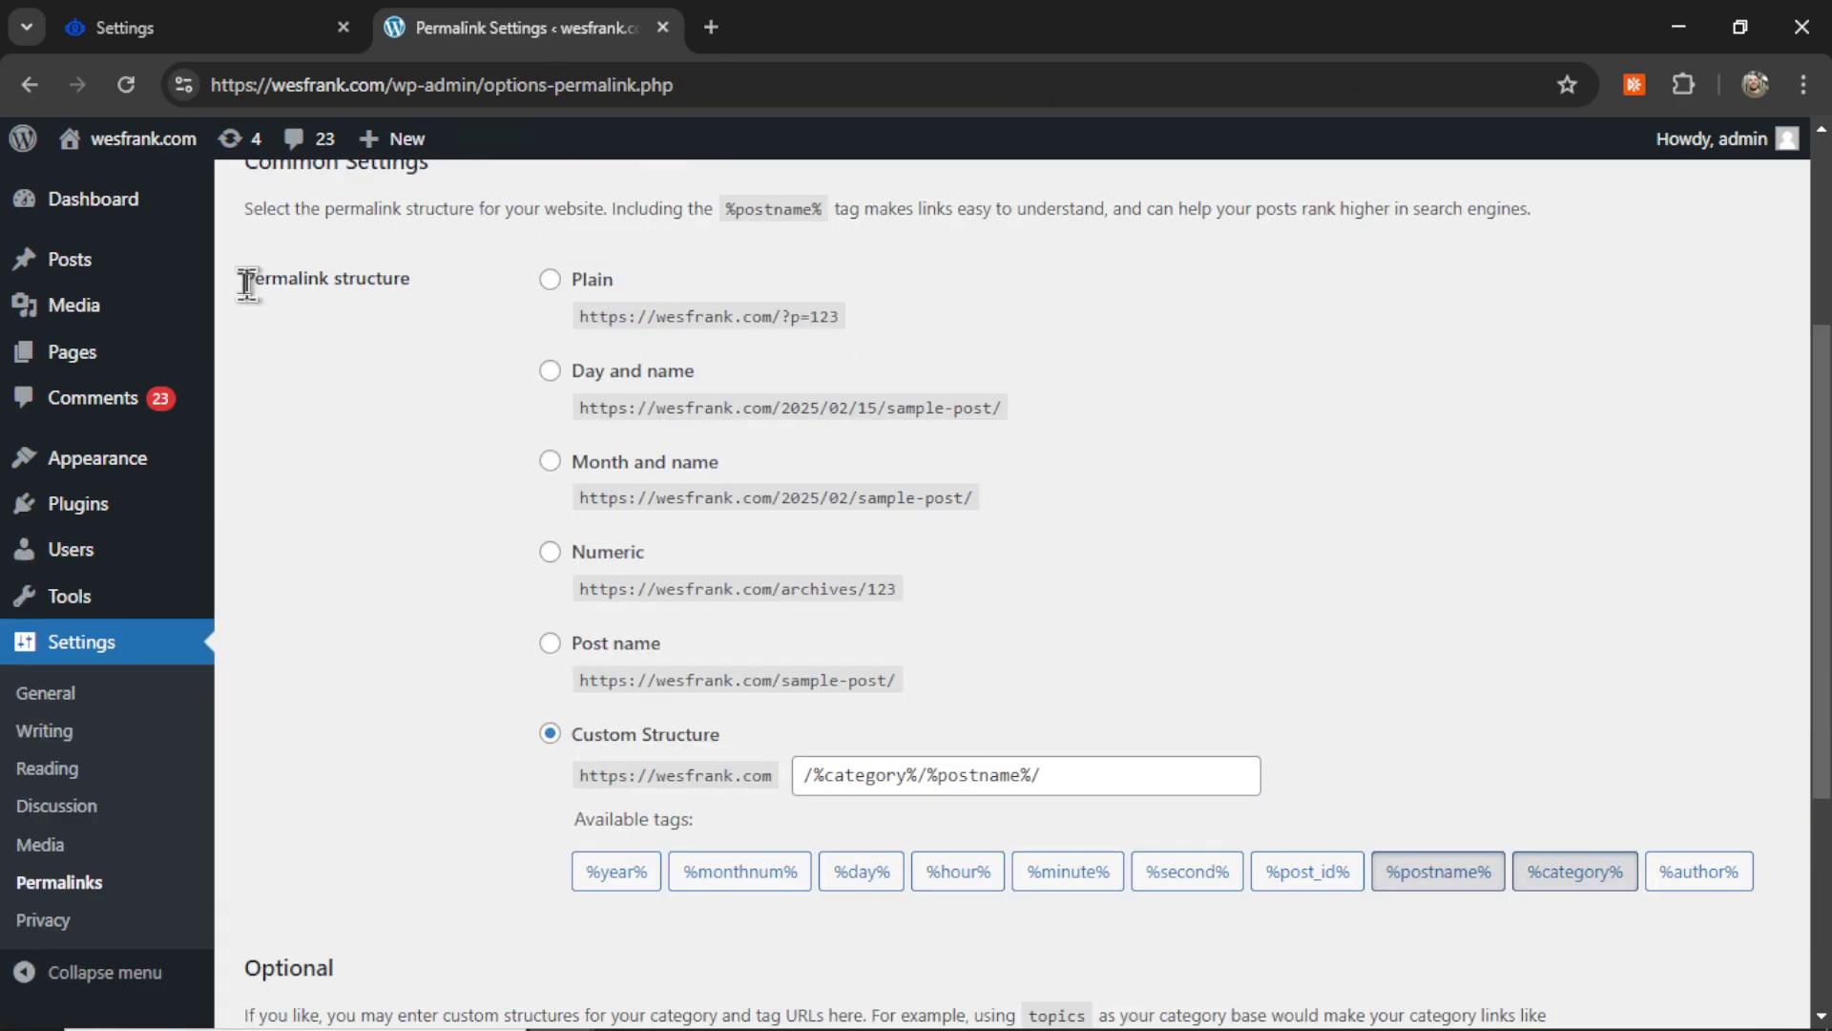
left_click_drag(245, 278, 405, 280)
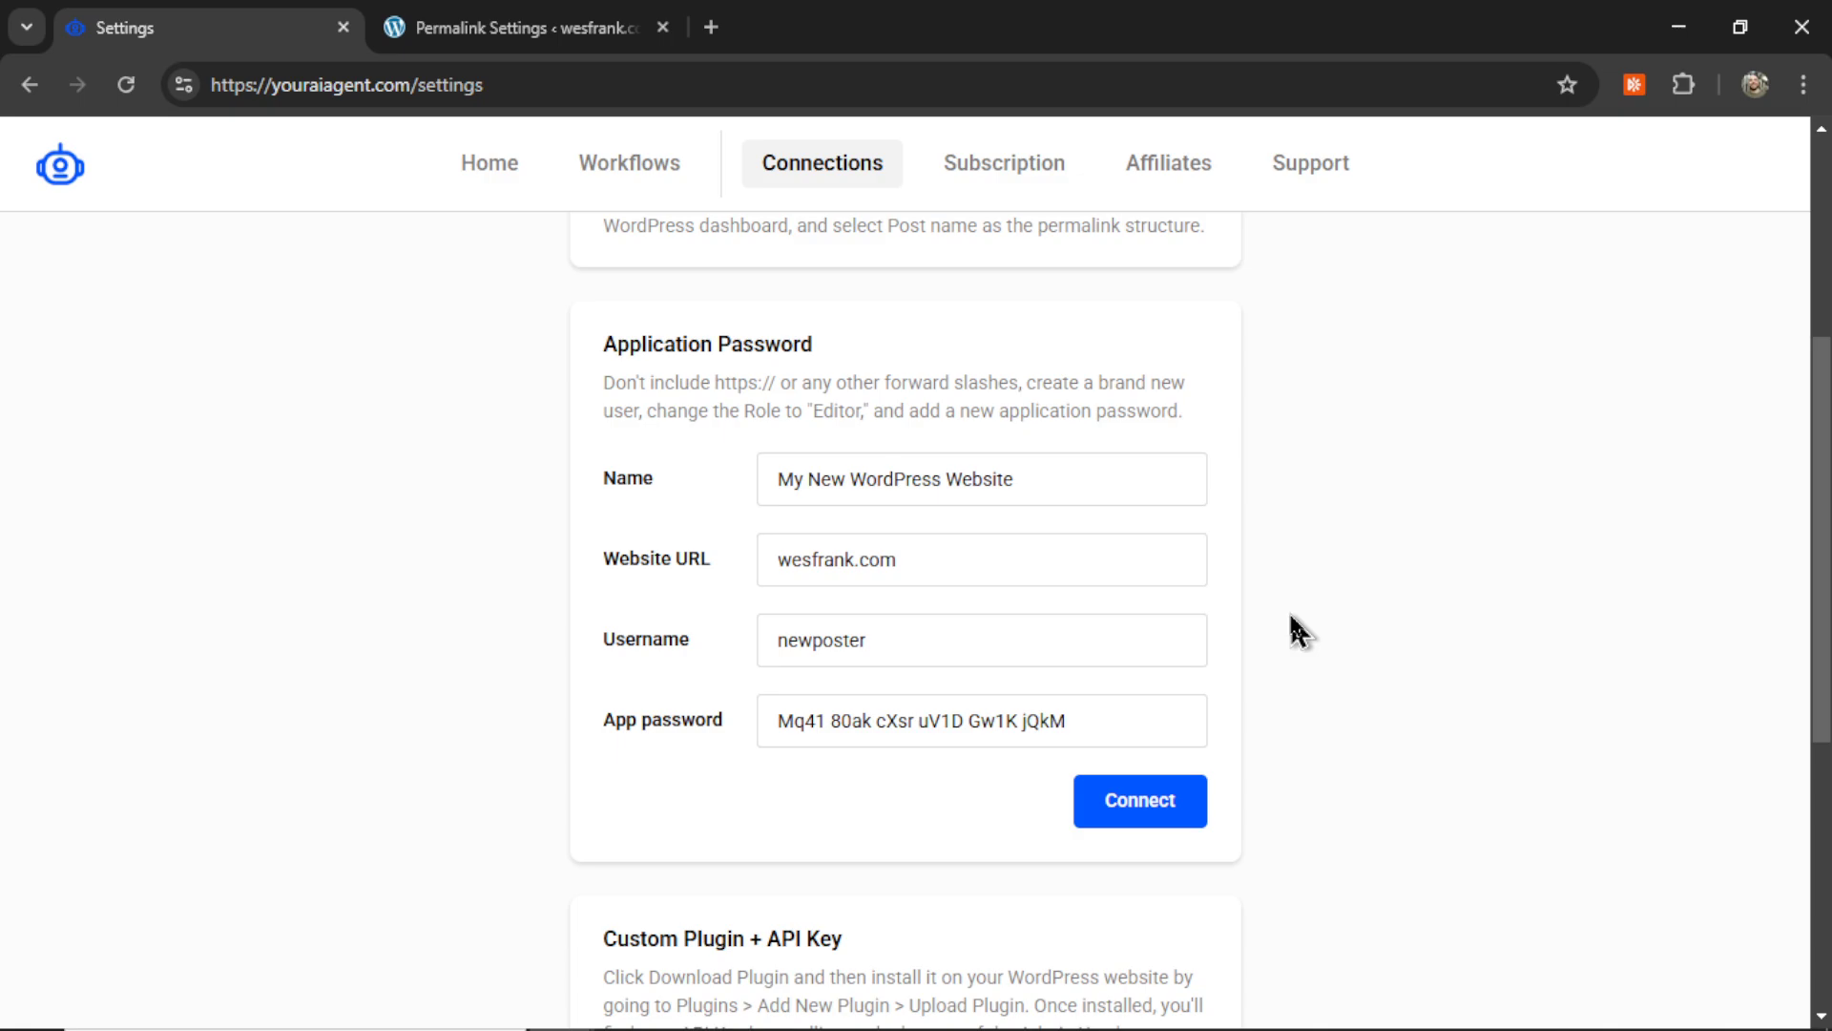
Step: Connect the site, confirm the alert, and locate My New WordPress Website in the Connections table
left_click(1126, 813)
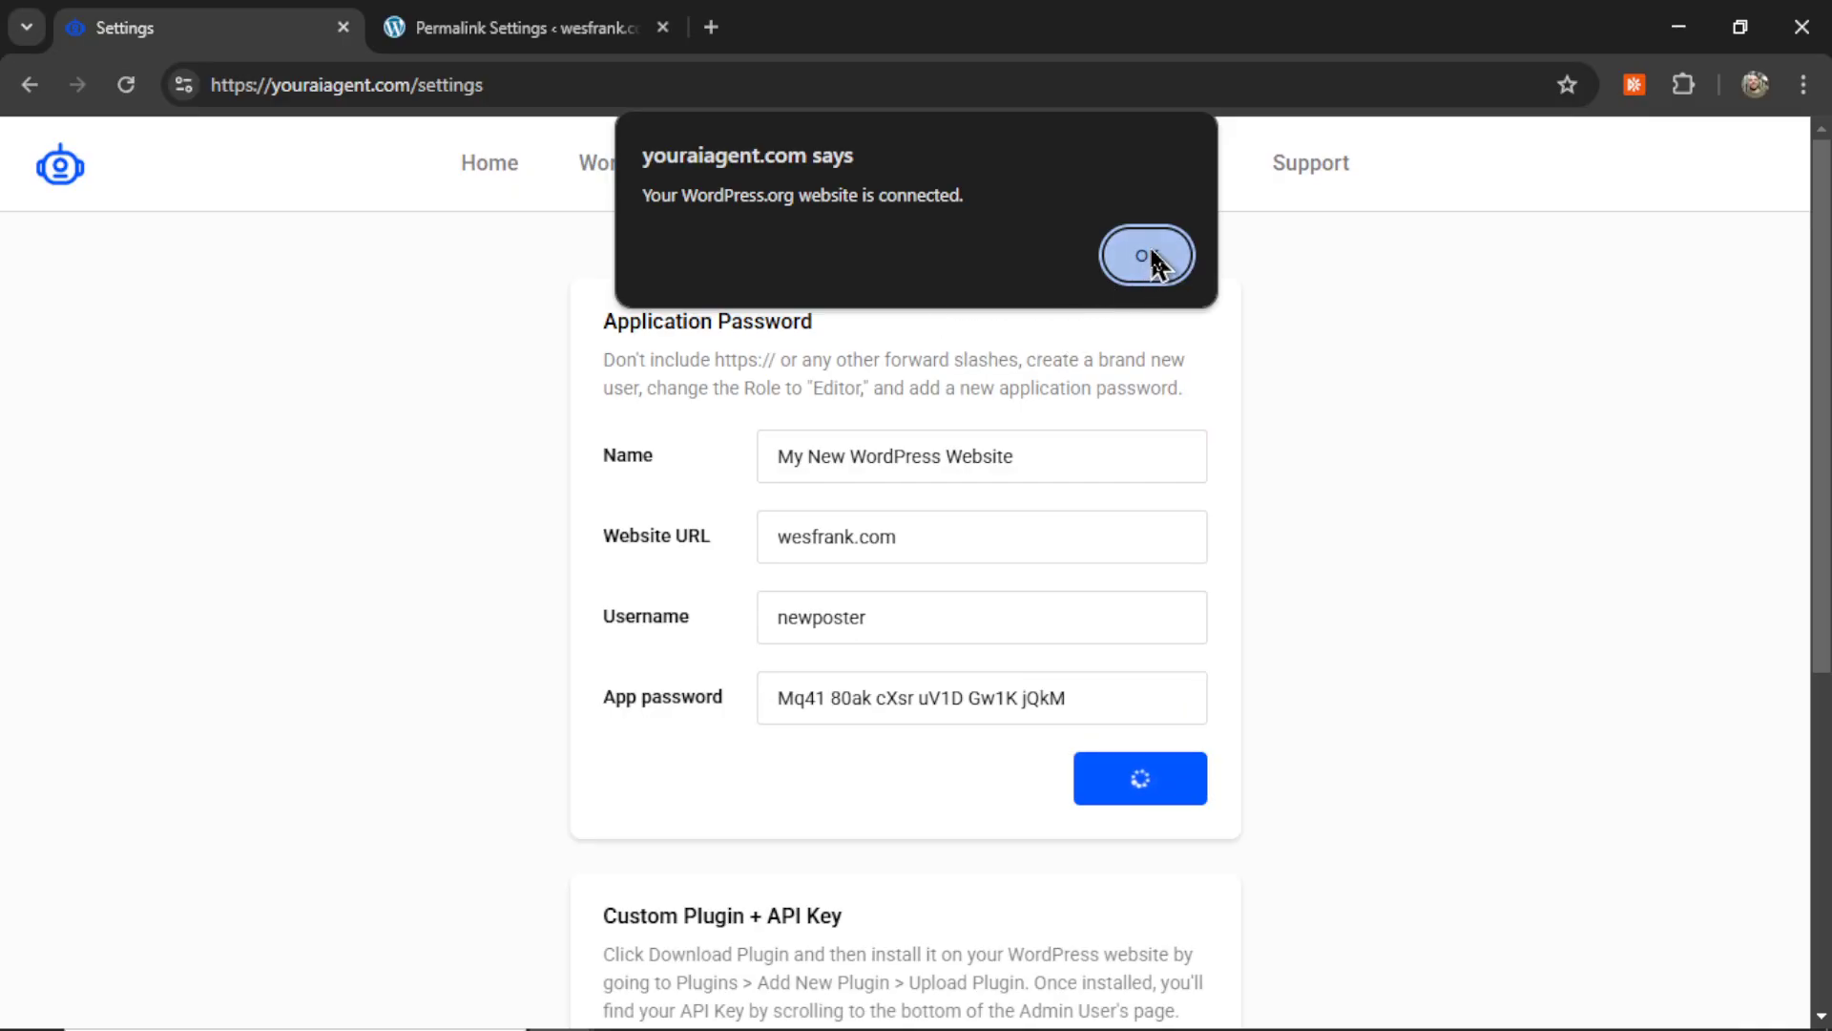
left_click(1148, 256)
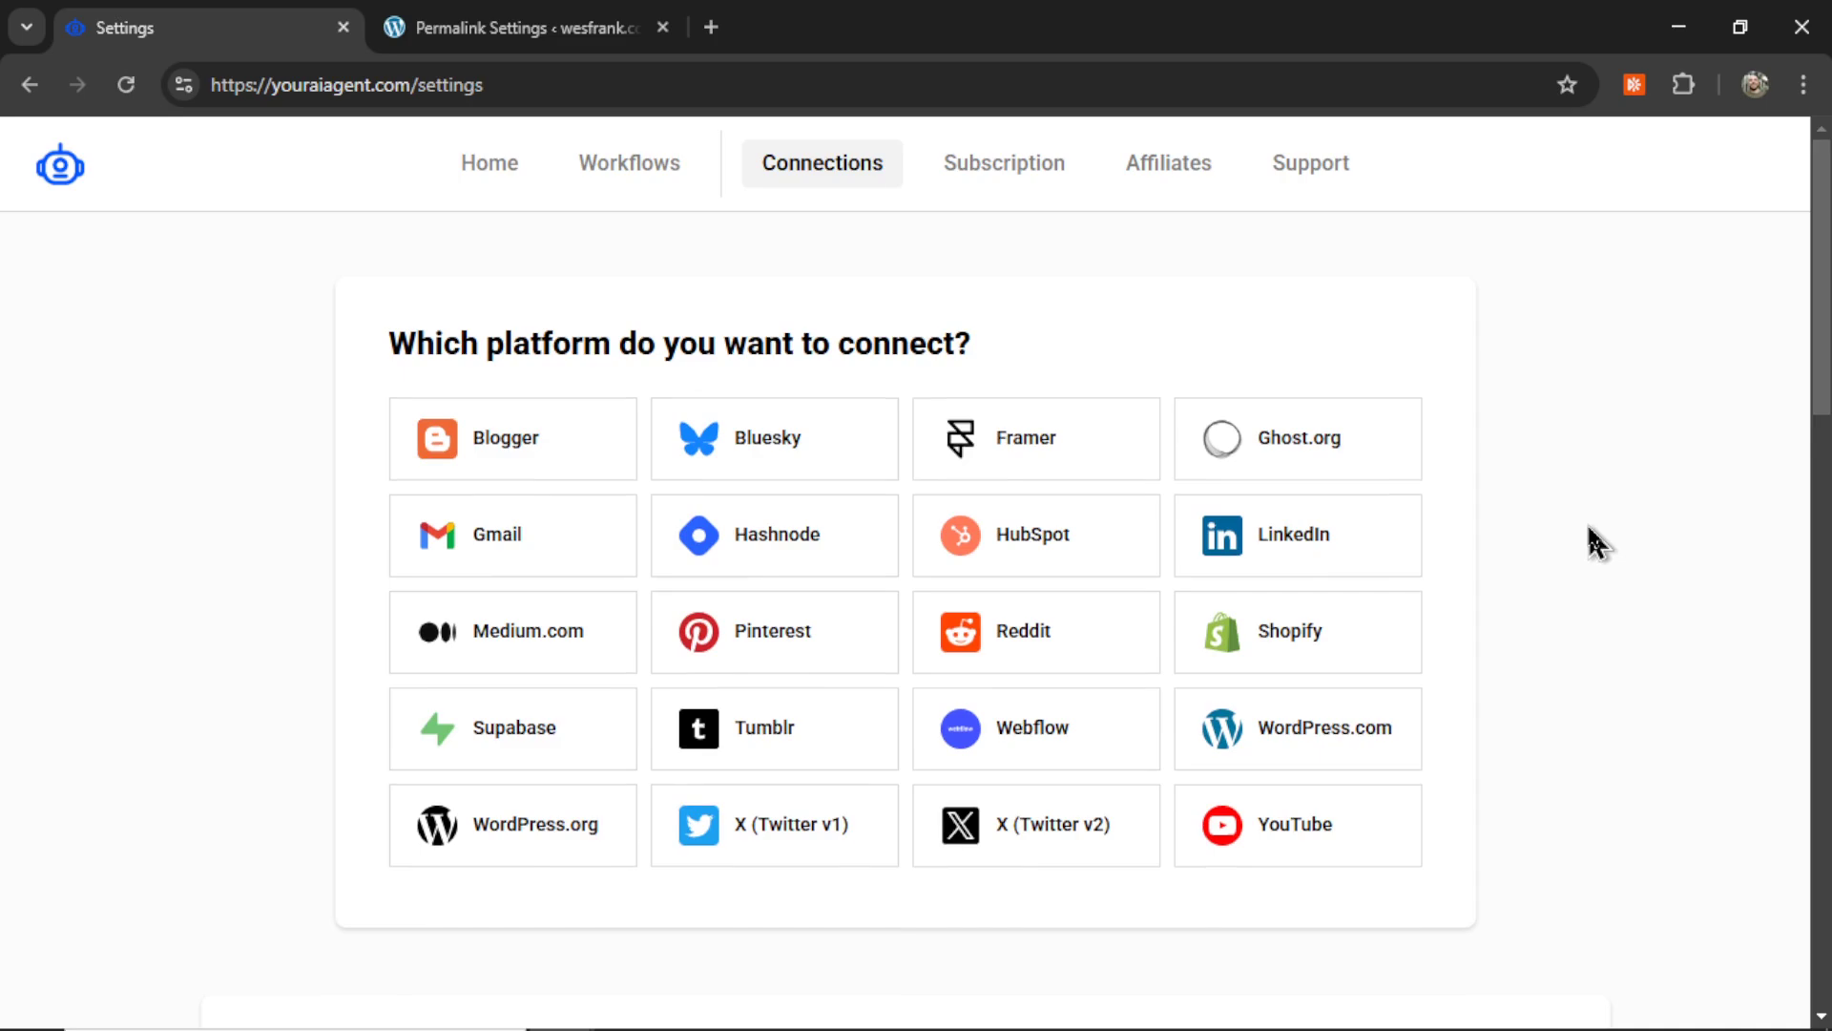
scroll(1595, 544, "down", 5)
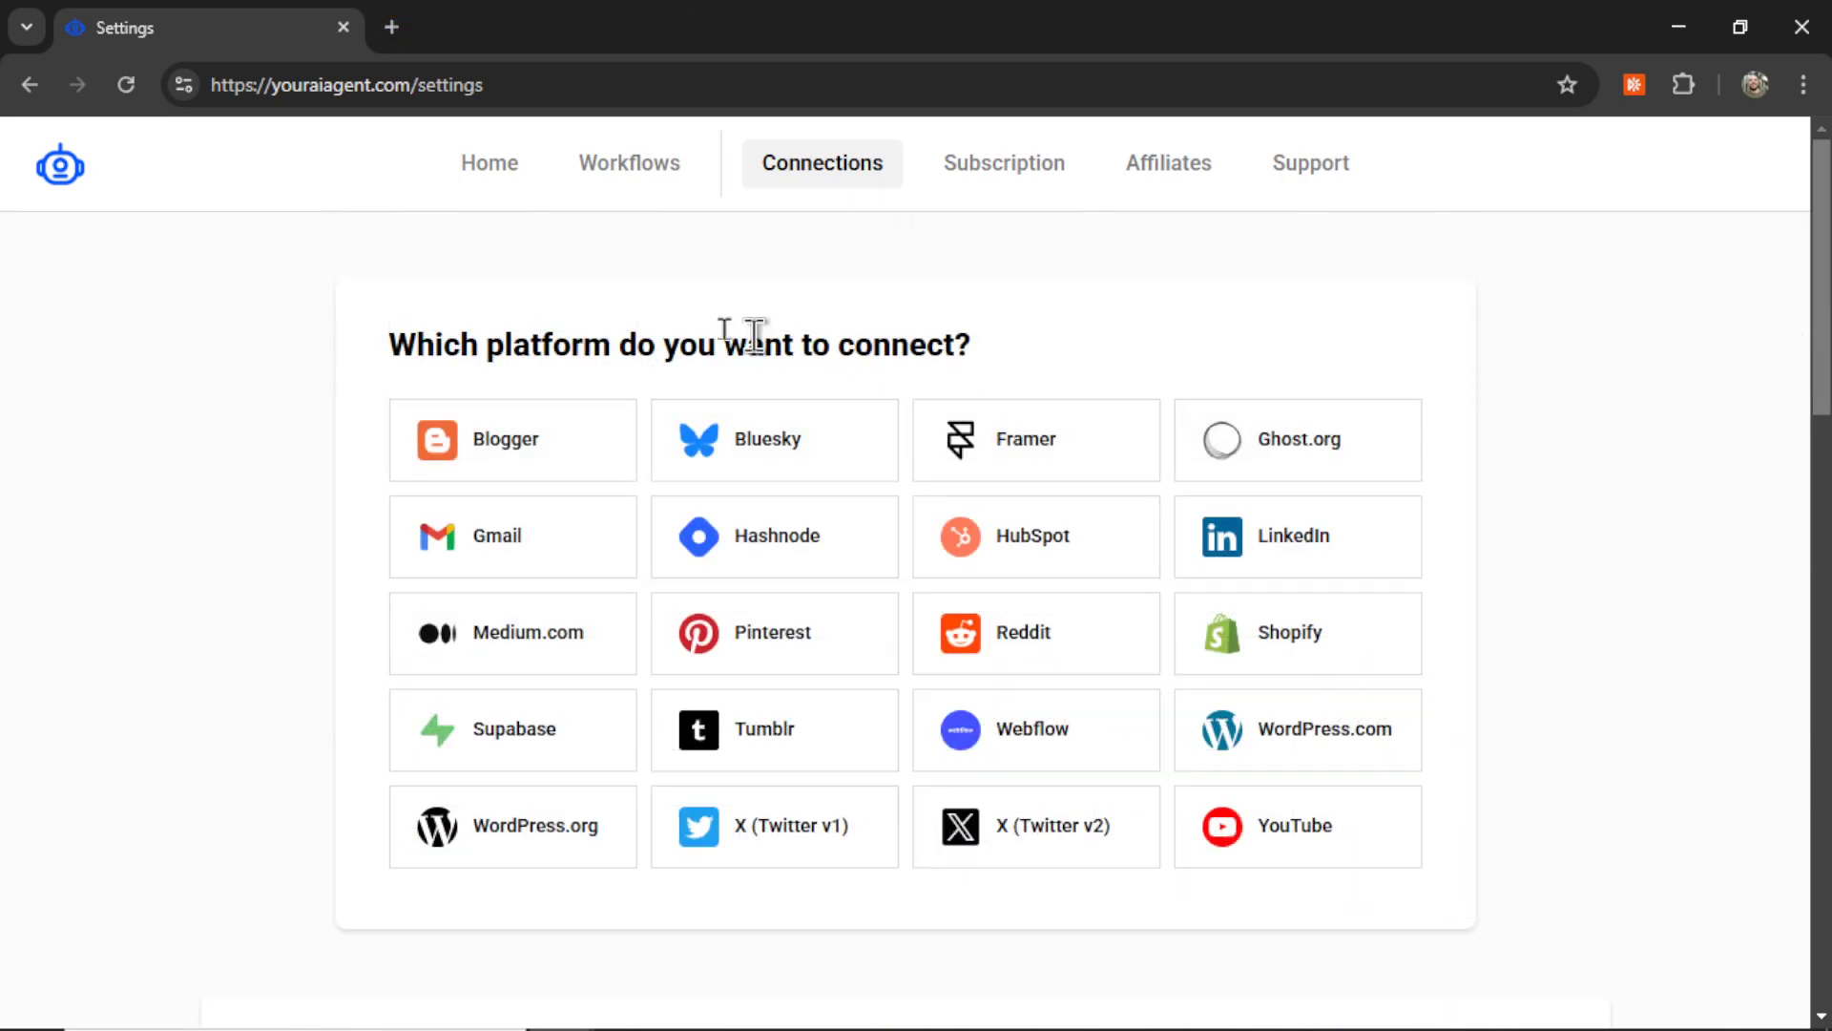
Step: Go to Home and scroll the task templates down to the YouTube Channel to Article card
left_click(490, 163)
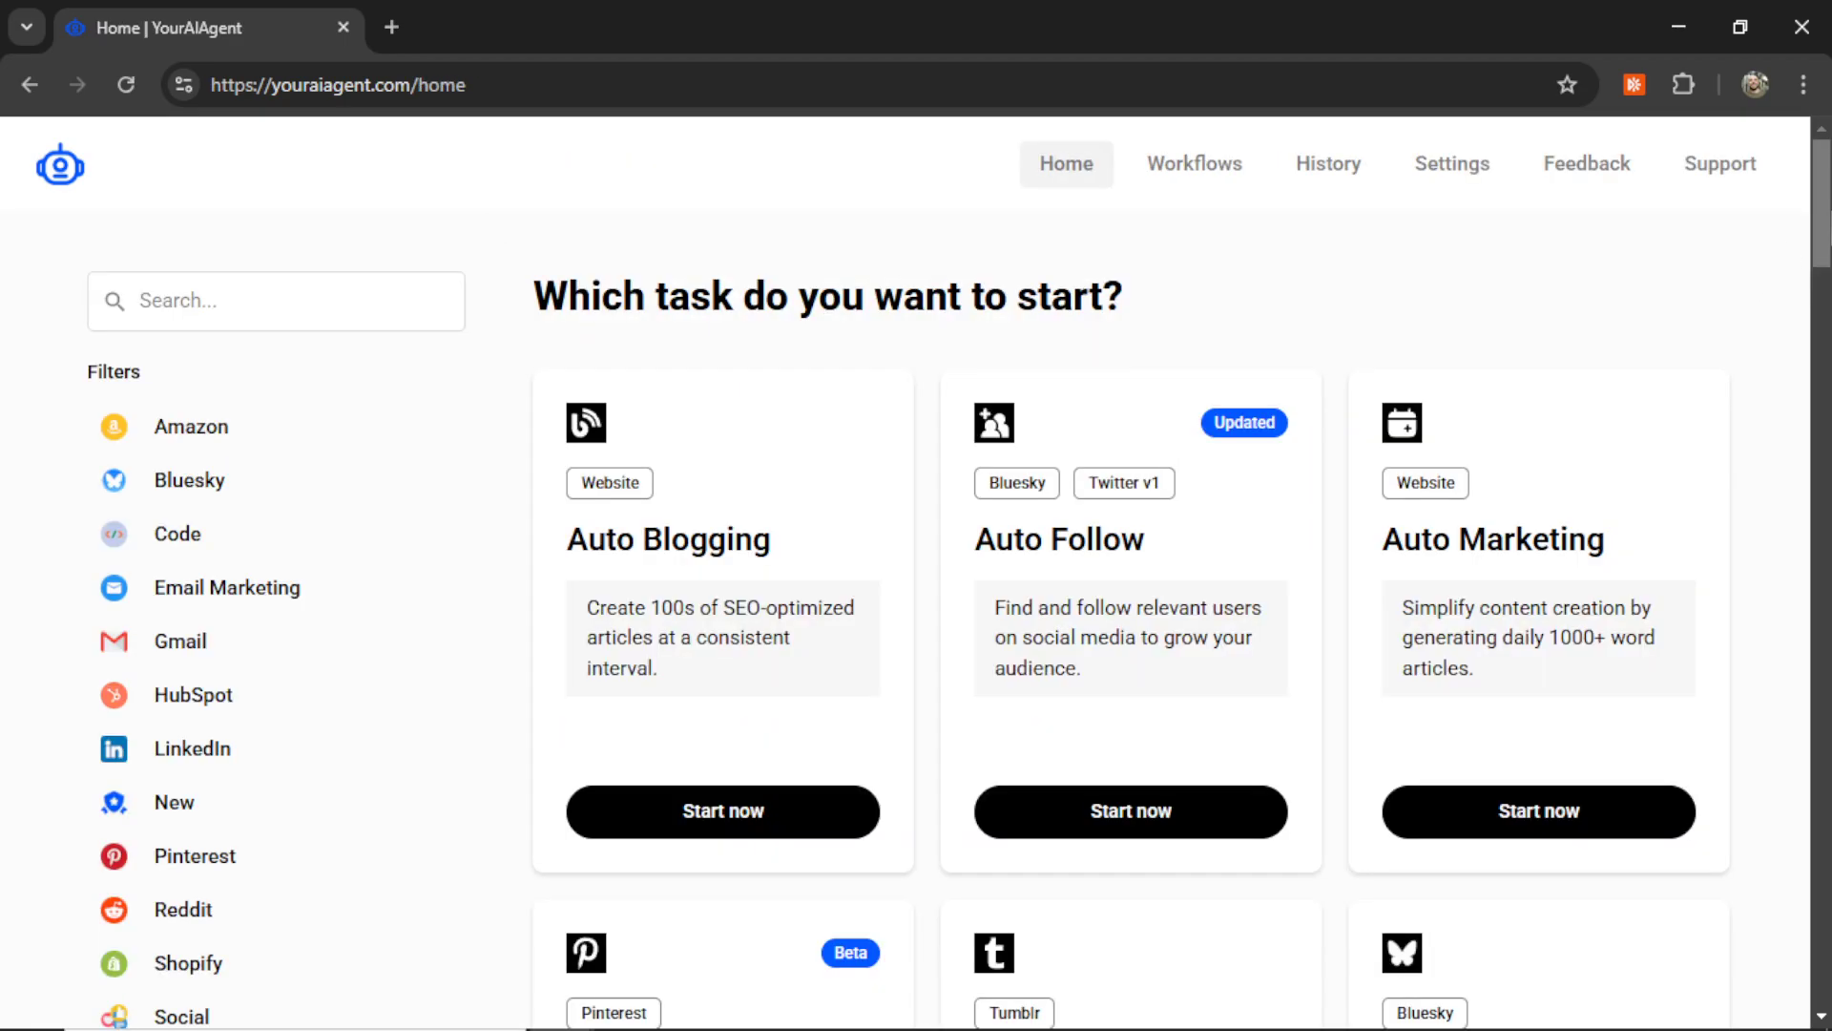
scroll(1131, 573, "down", 5)
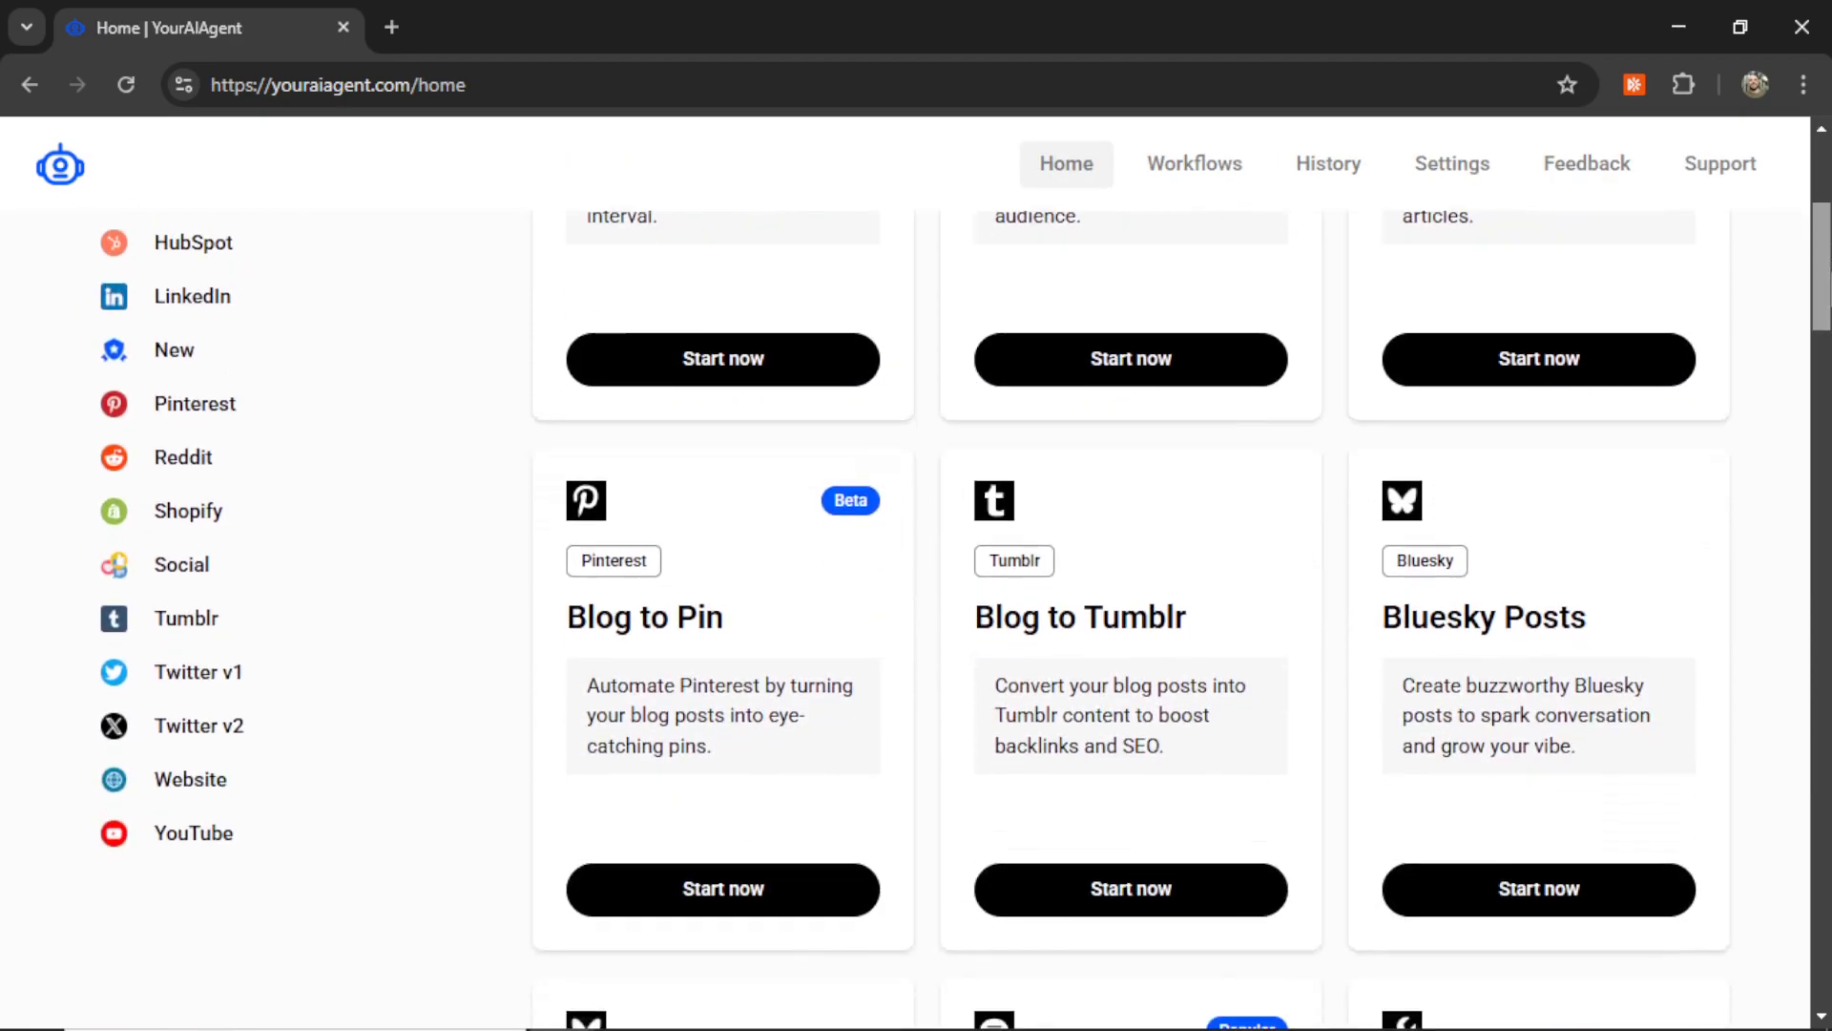
scroll(1131, 572, "down", 10)
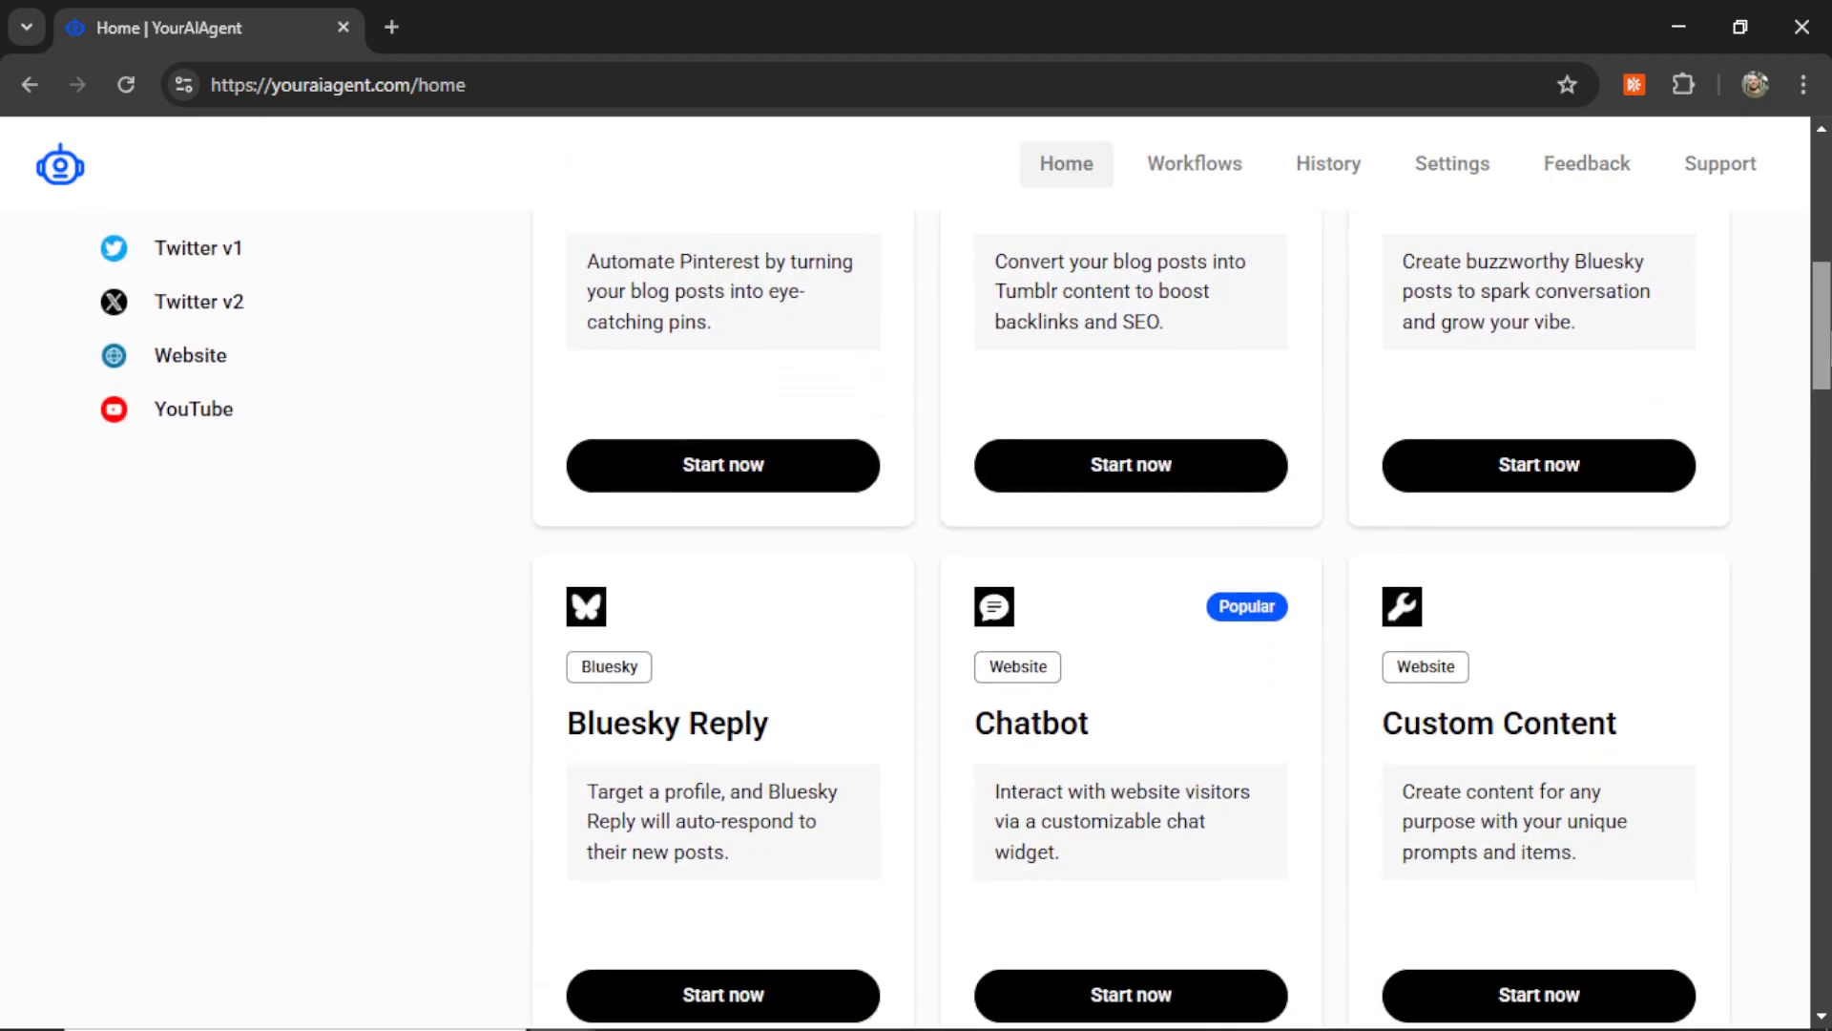
scroll(1130, 573, "down", 7)
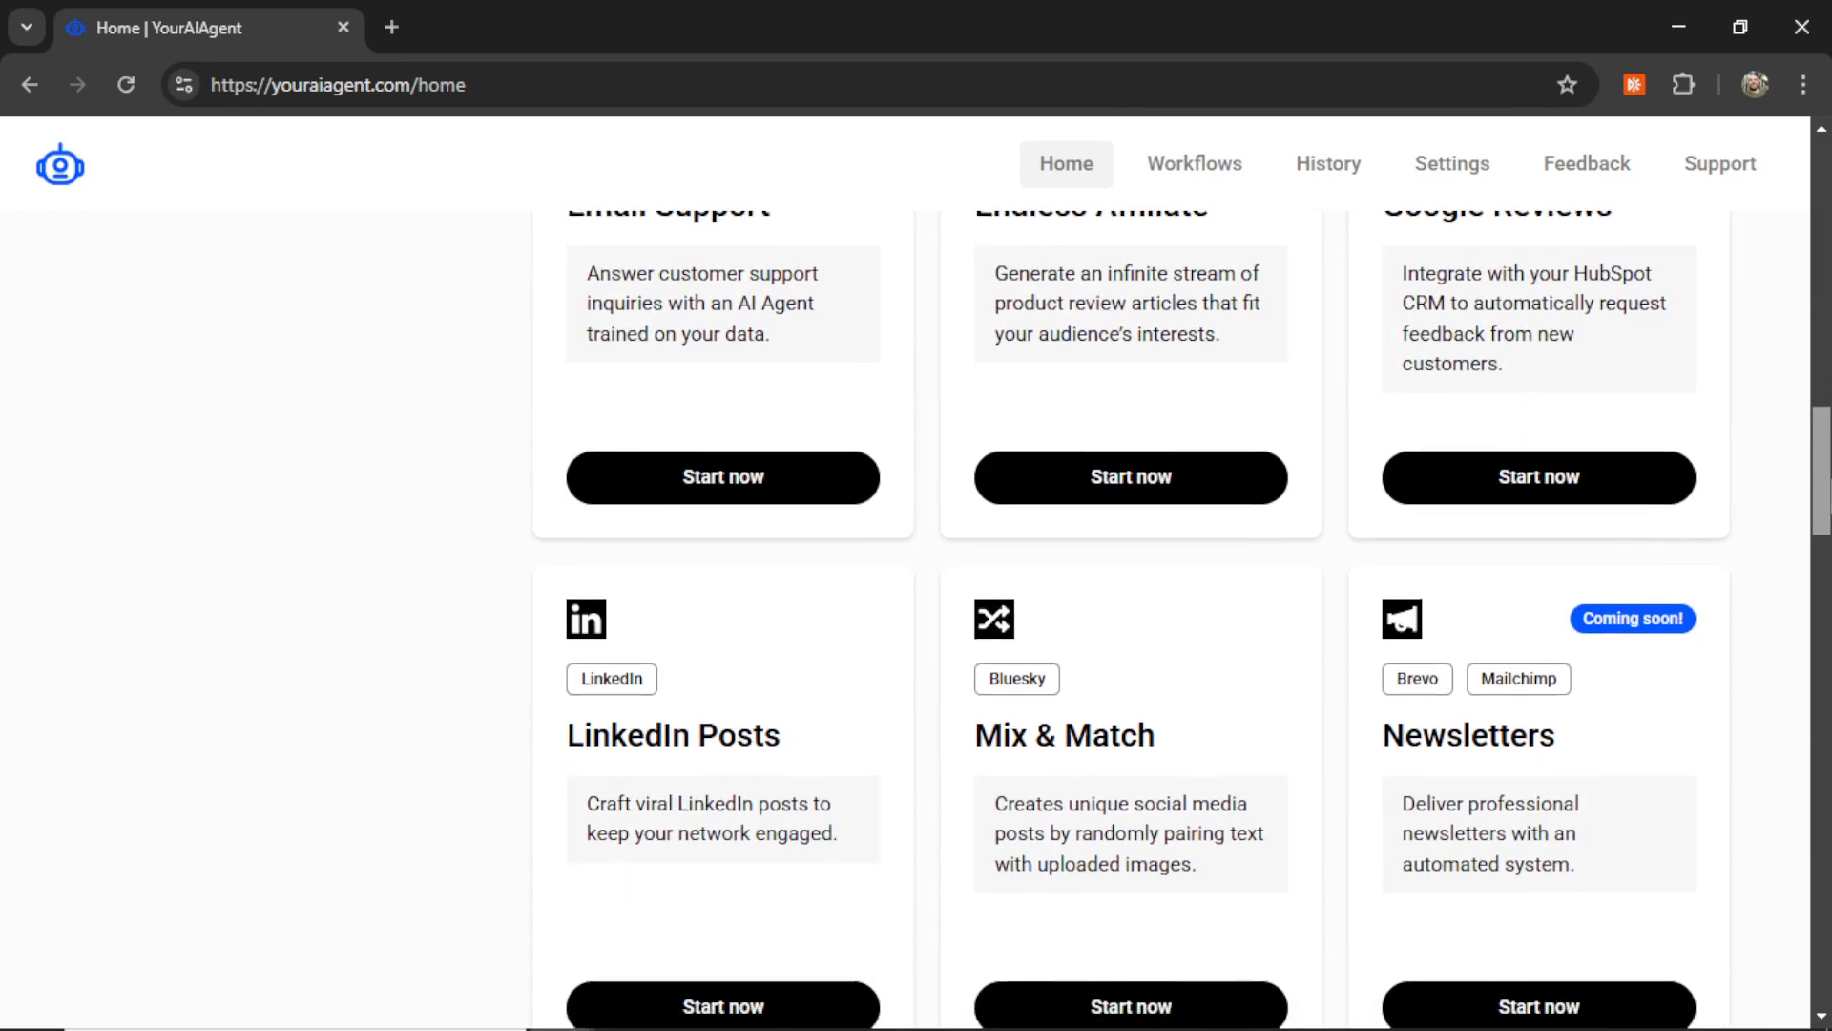
scroll(1131, 572, "down", 7)
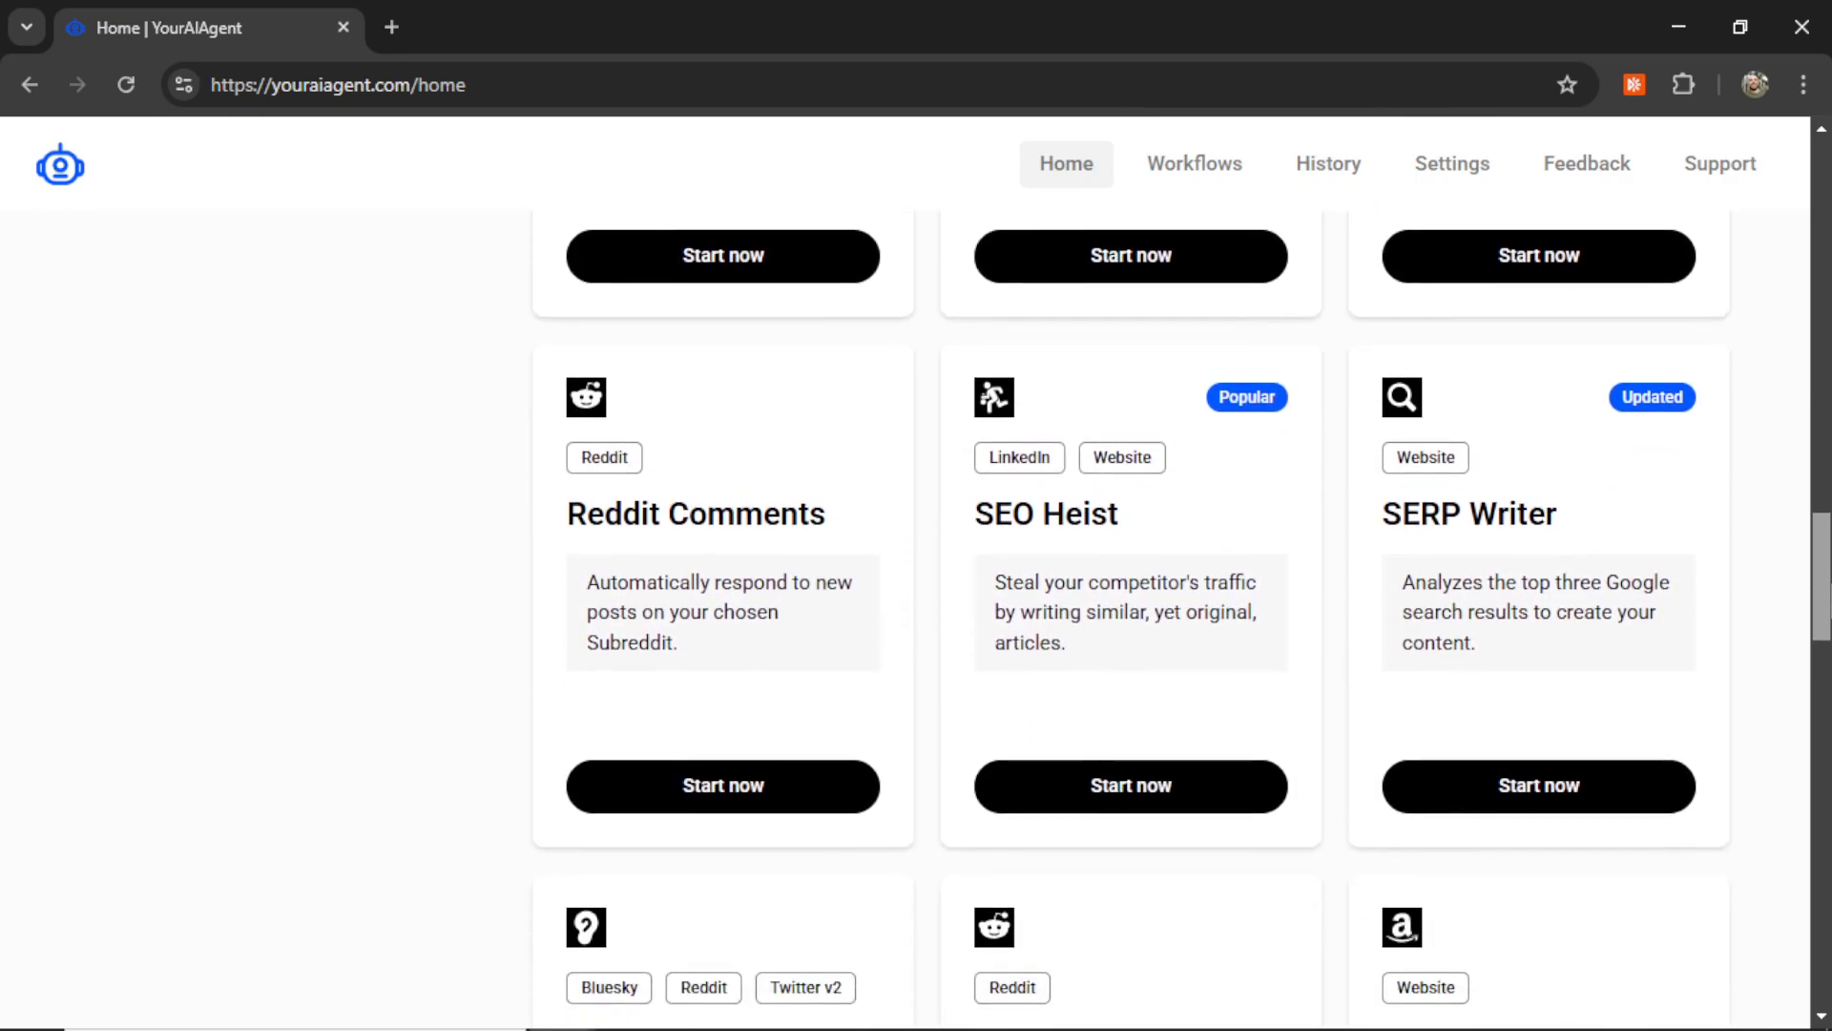
scroll(1131, 573, "down", 6)
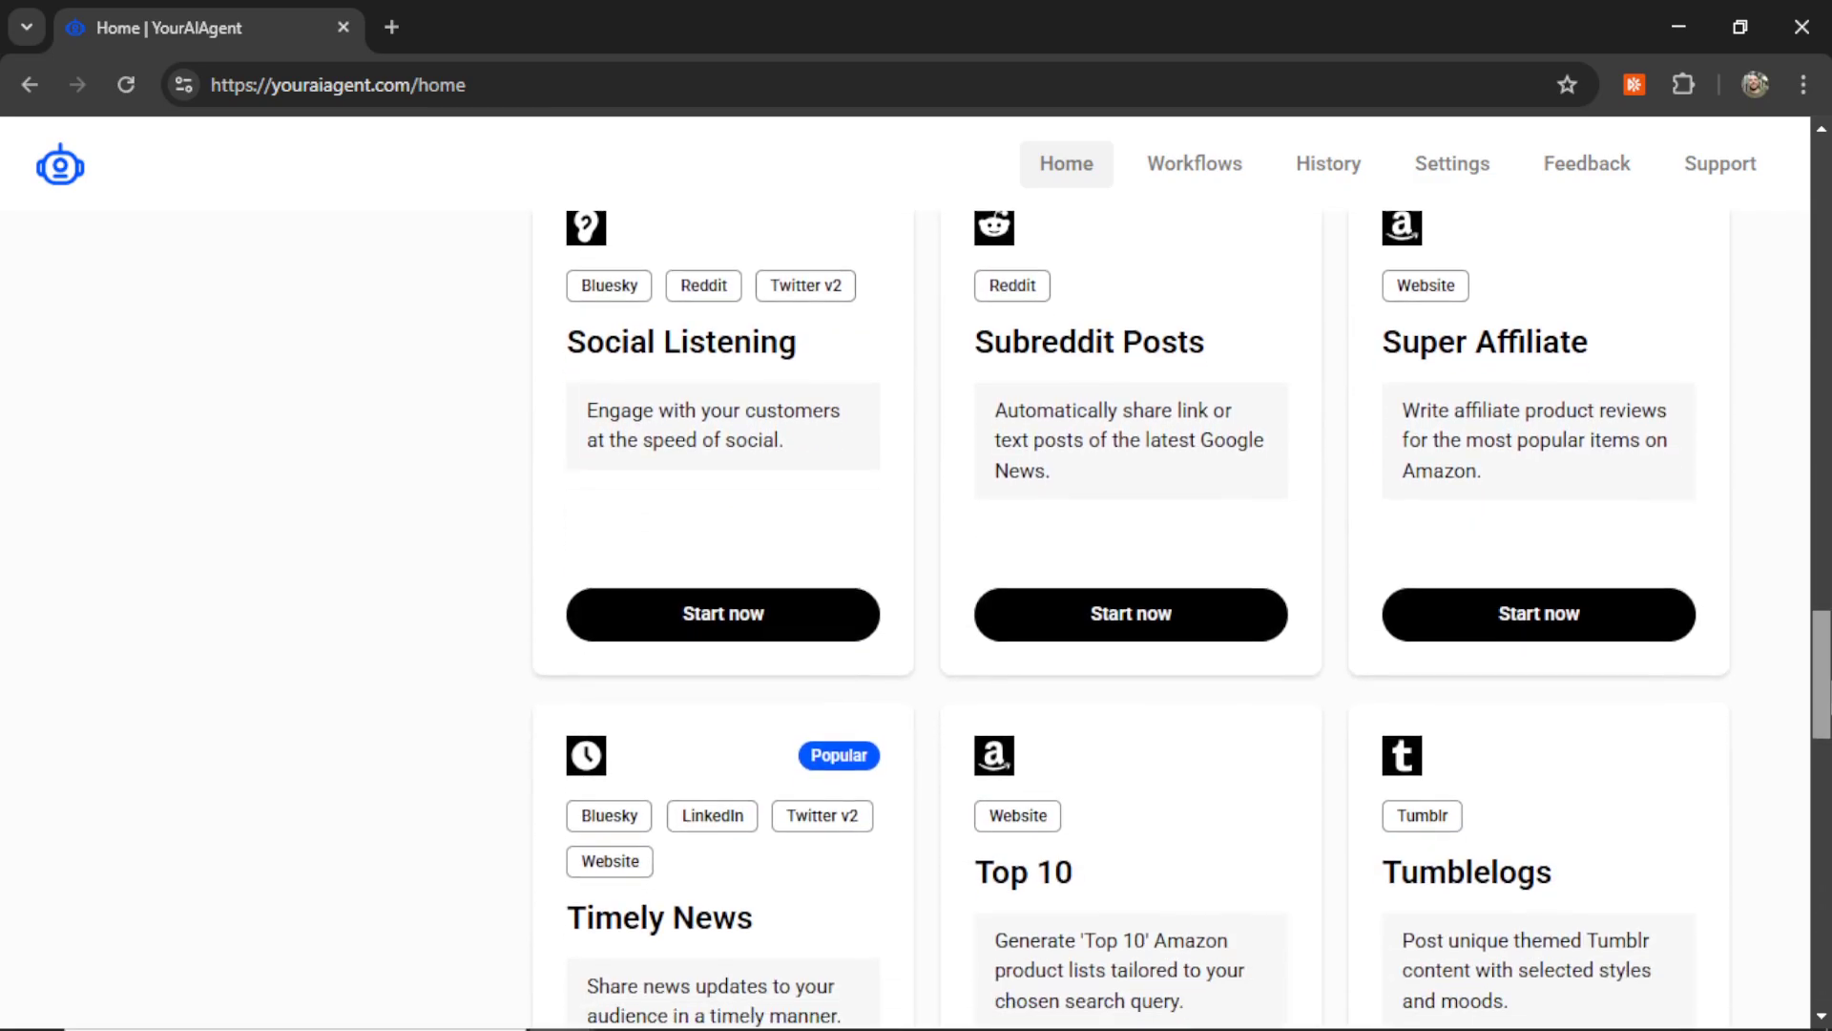
scroll(1131, 572, "down", 6)
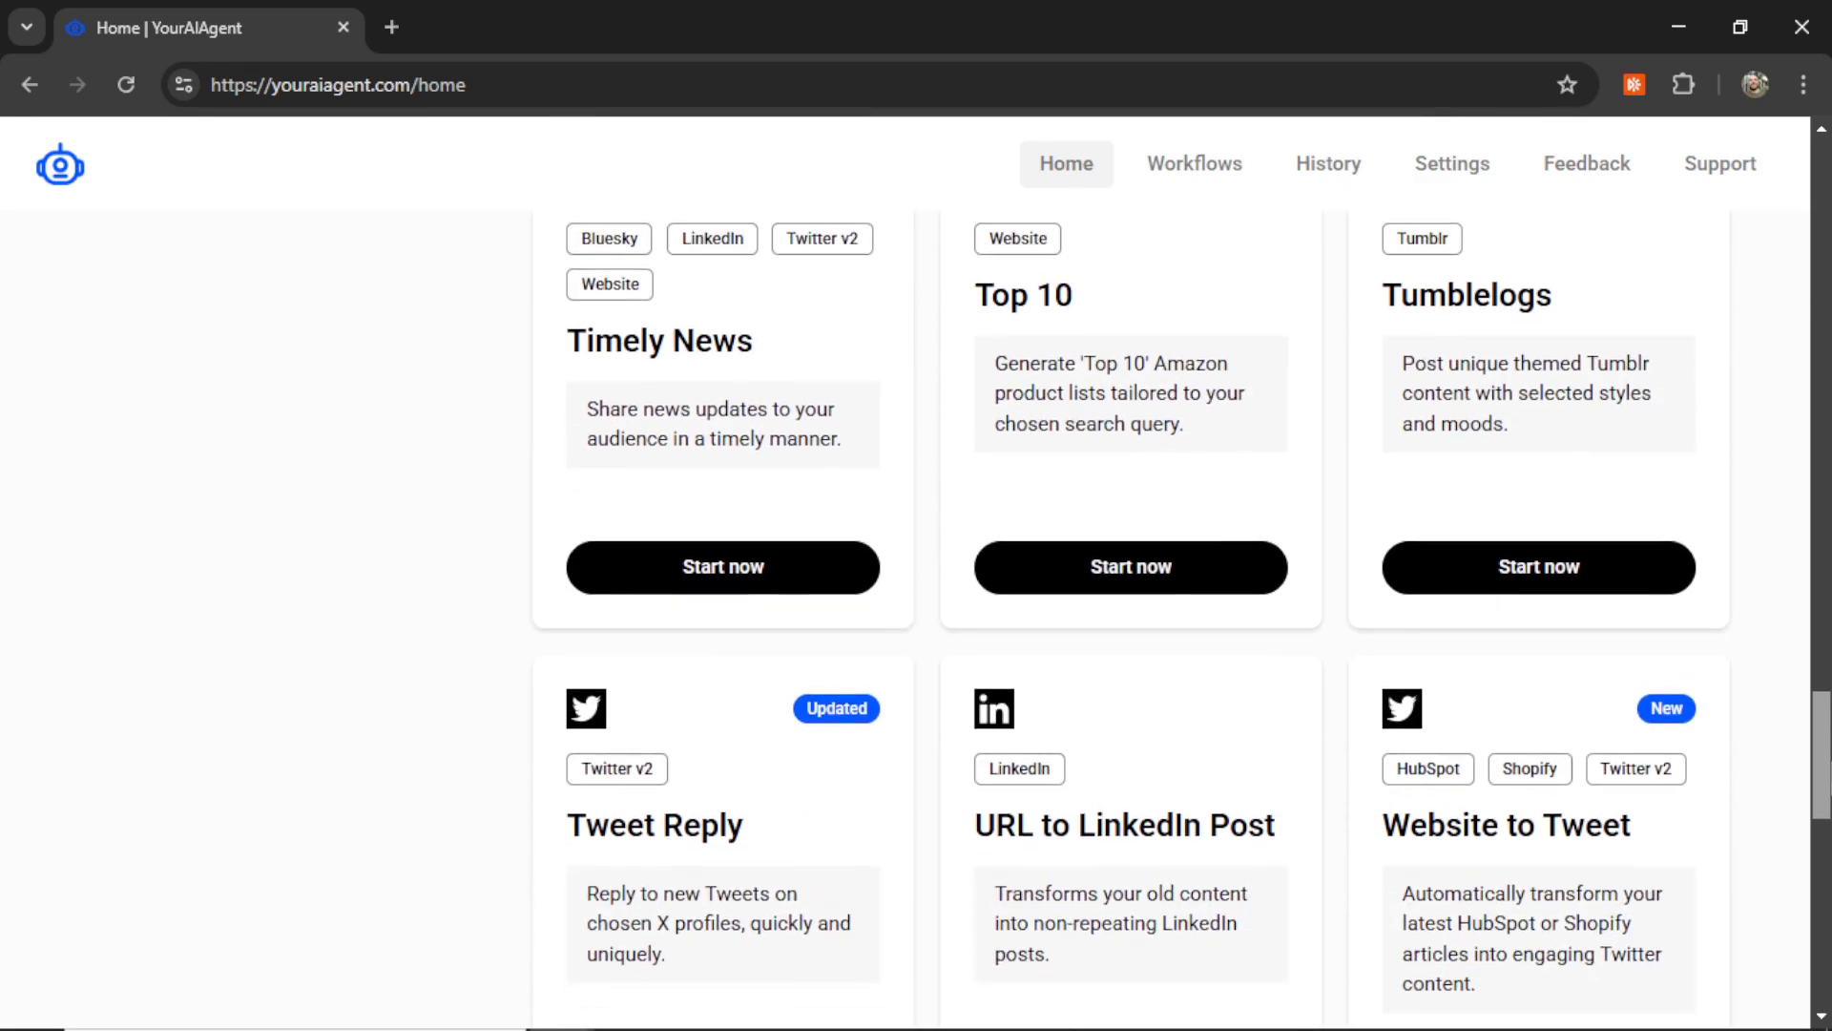
scroll(1823, 893, "down", 5)
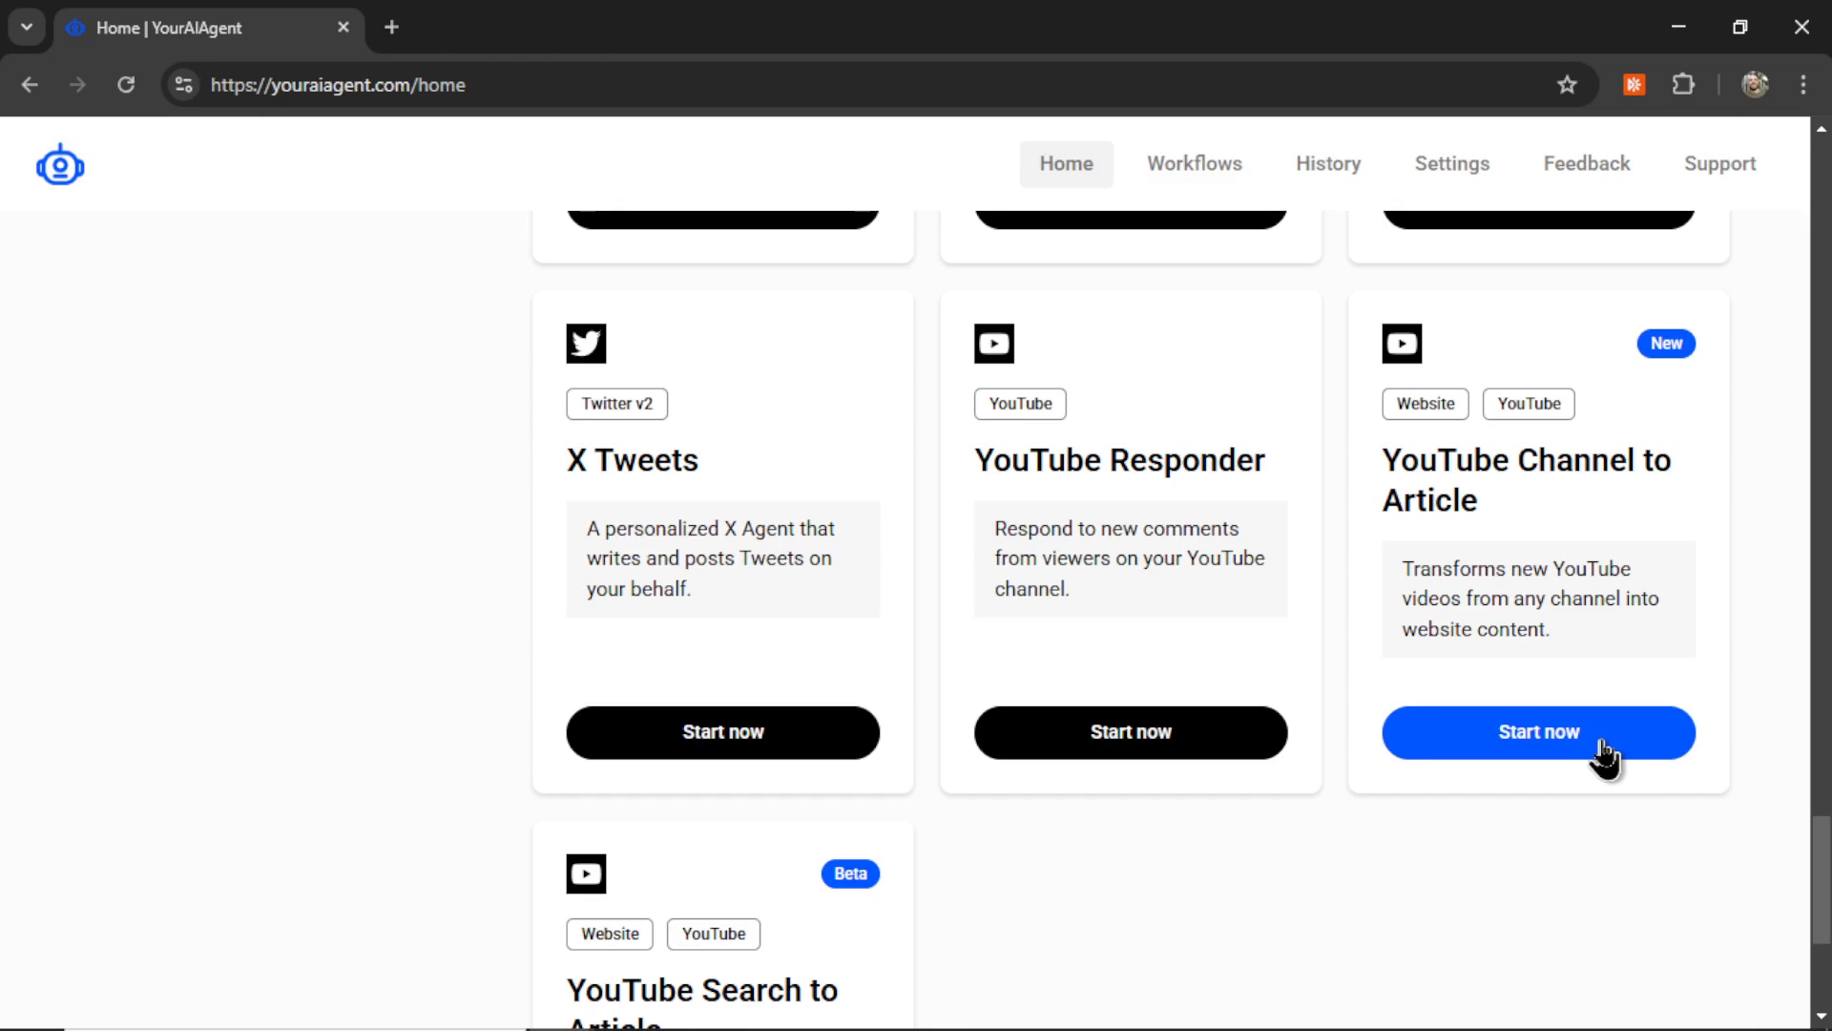
Step: Start the YouTube Channel to Article task and scroll through its setup targeting My New WordPress Website
left_click(1603, 754)
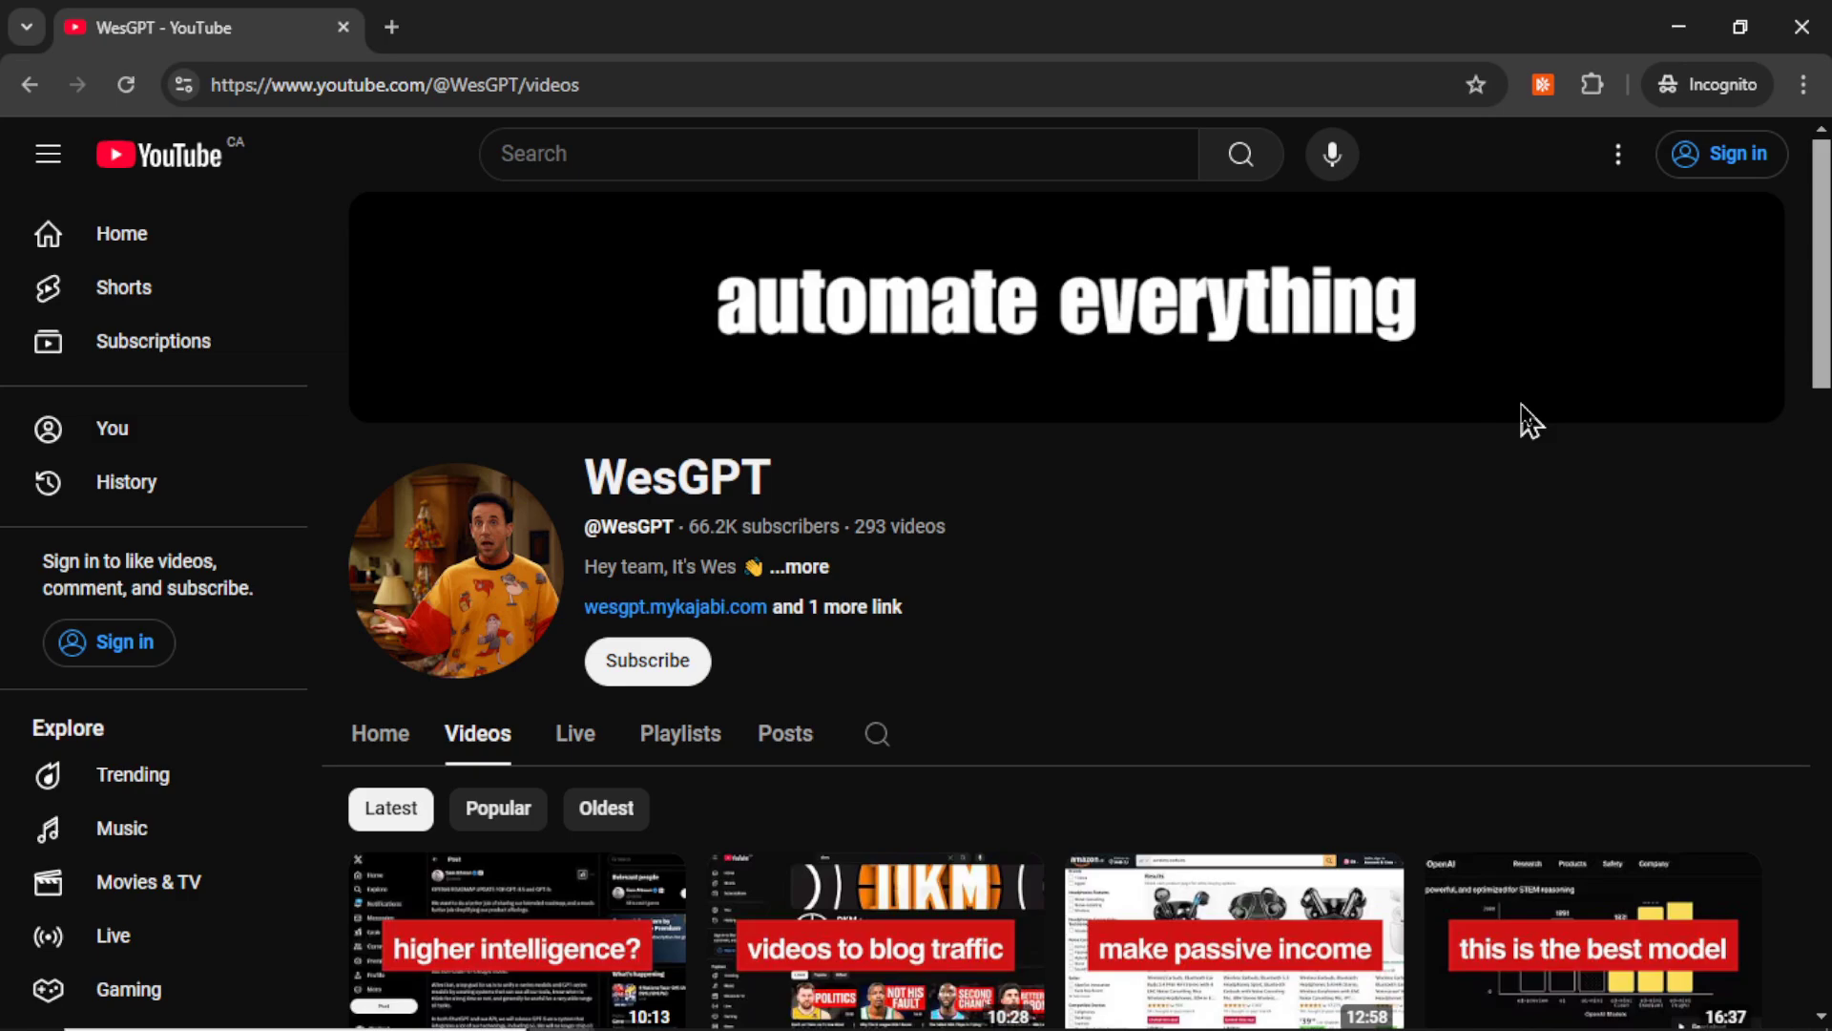
left_click_drag(1821, 267, 1828, 399)
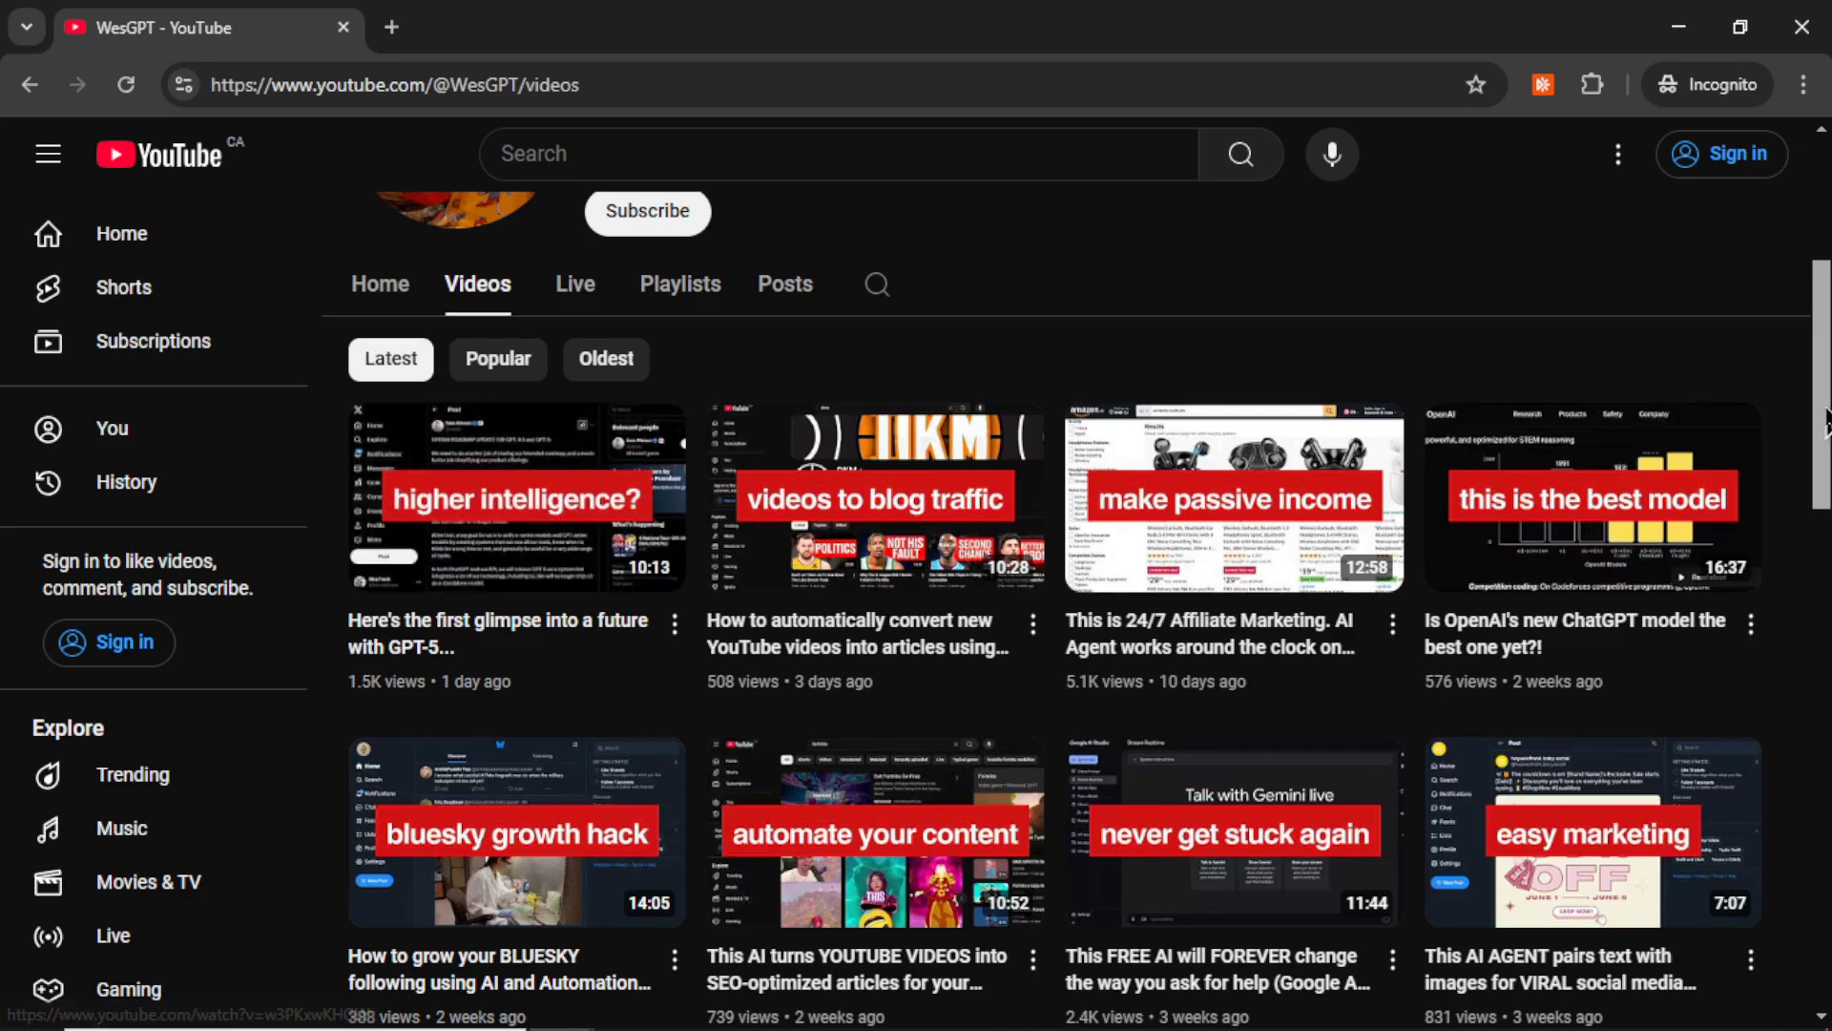
left_click_drag(1820, 402, 1816, 773)
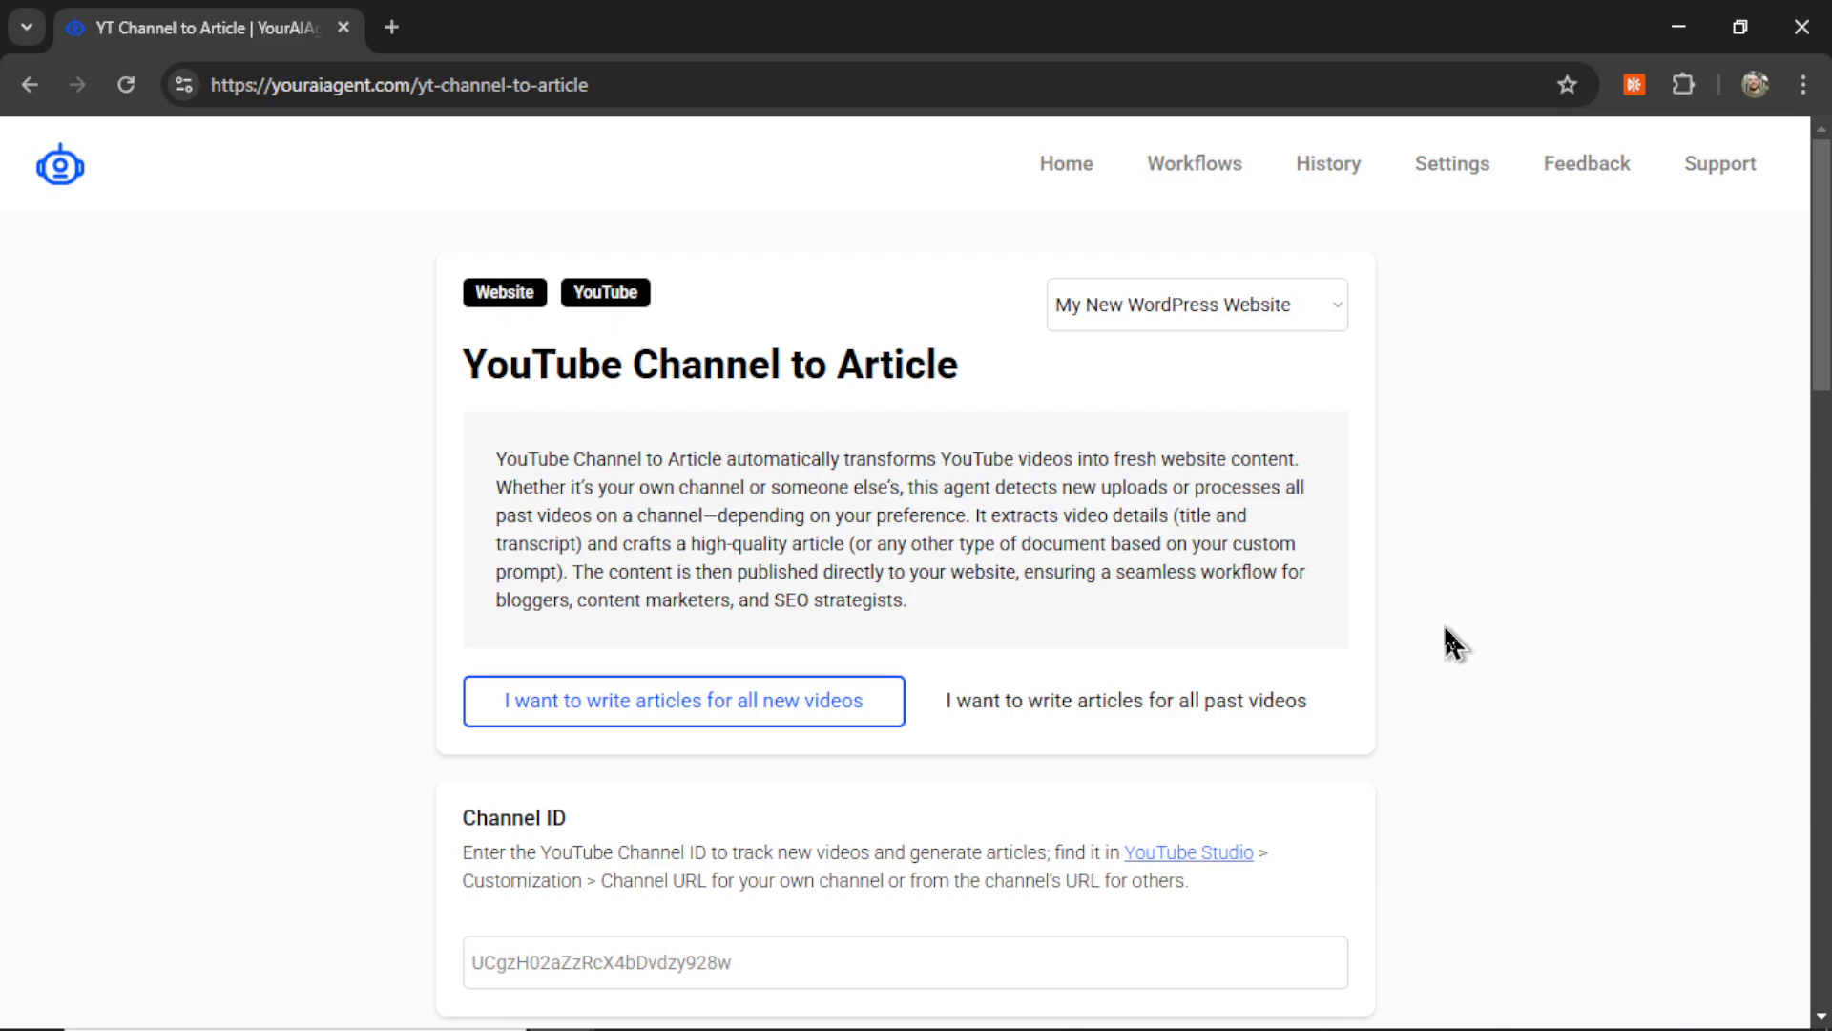
Step: Choose writing articles for all past videos and review the 12-hour posting schedule
left_click(1177, 725)
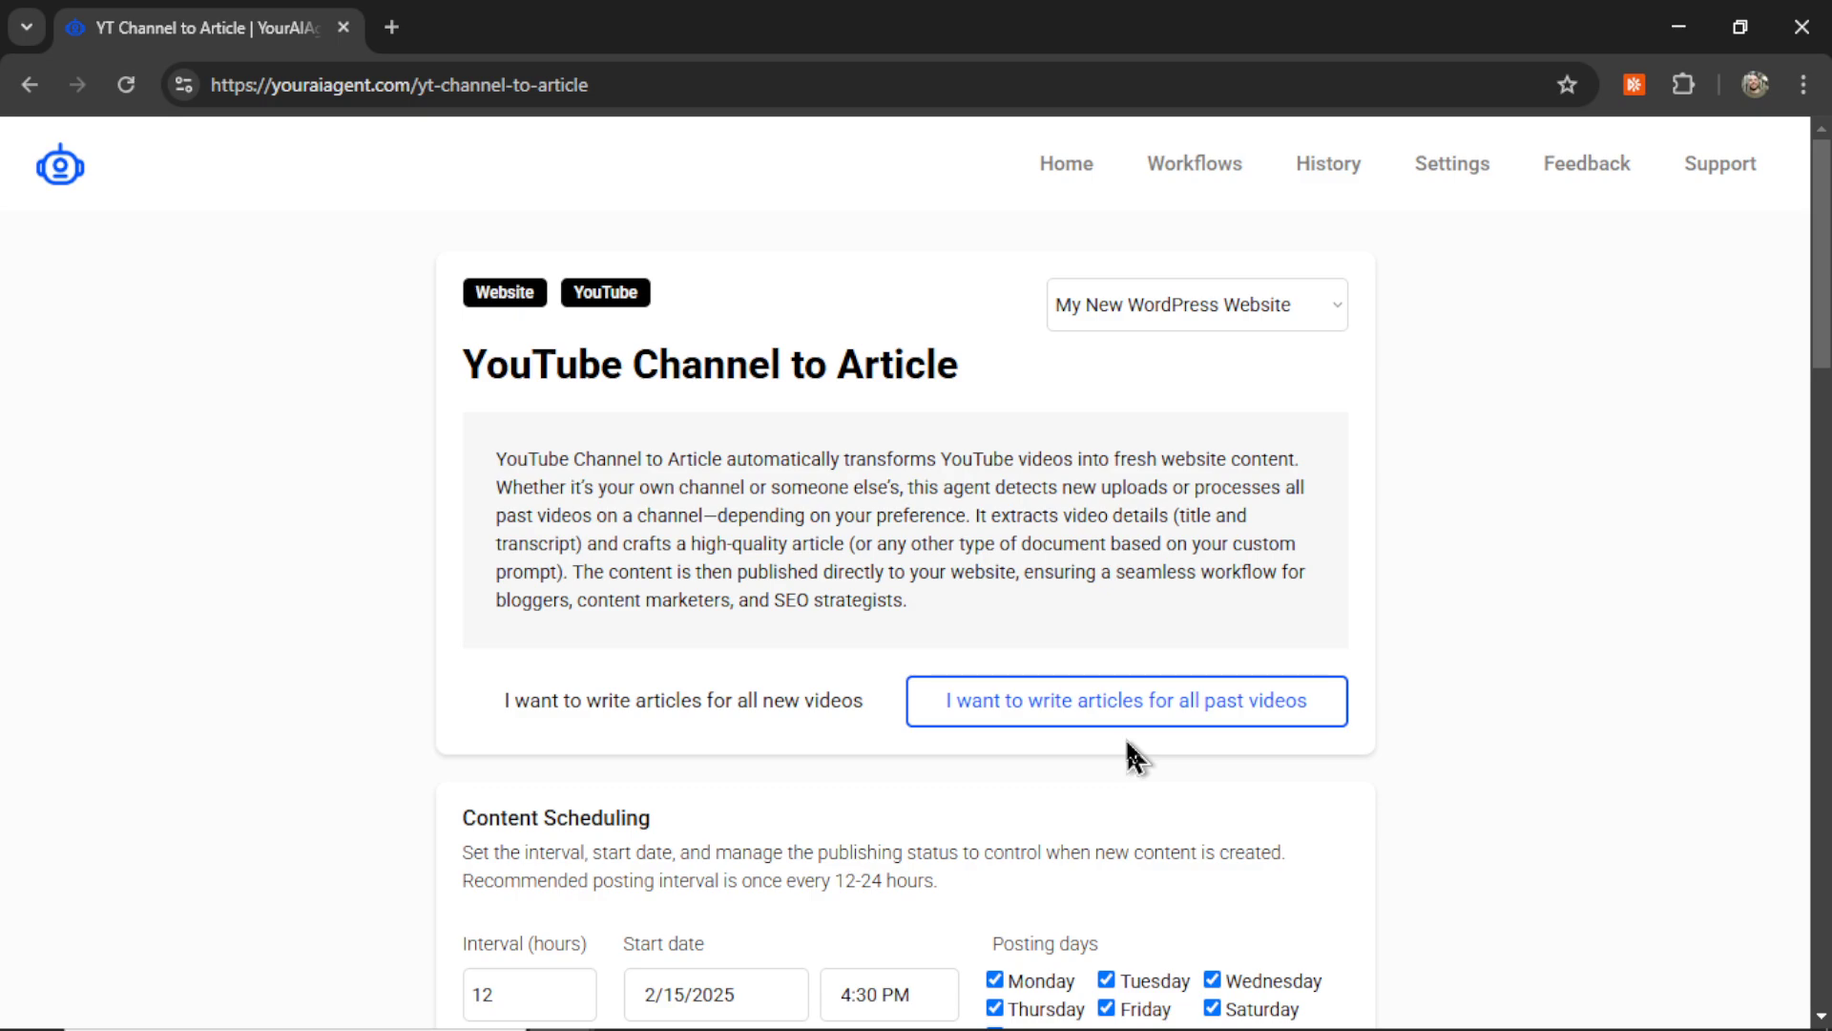
scroll(1133, 758, "down", 3)
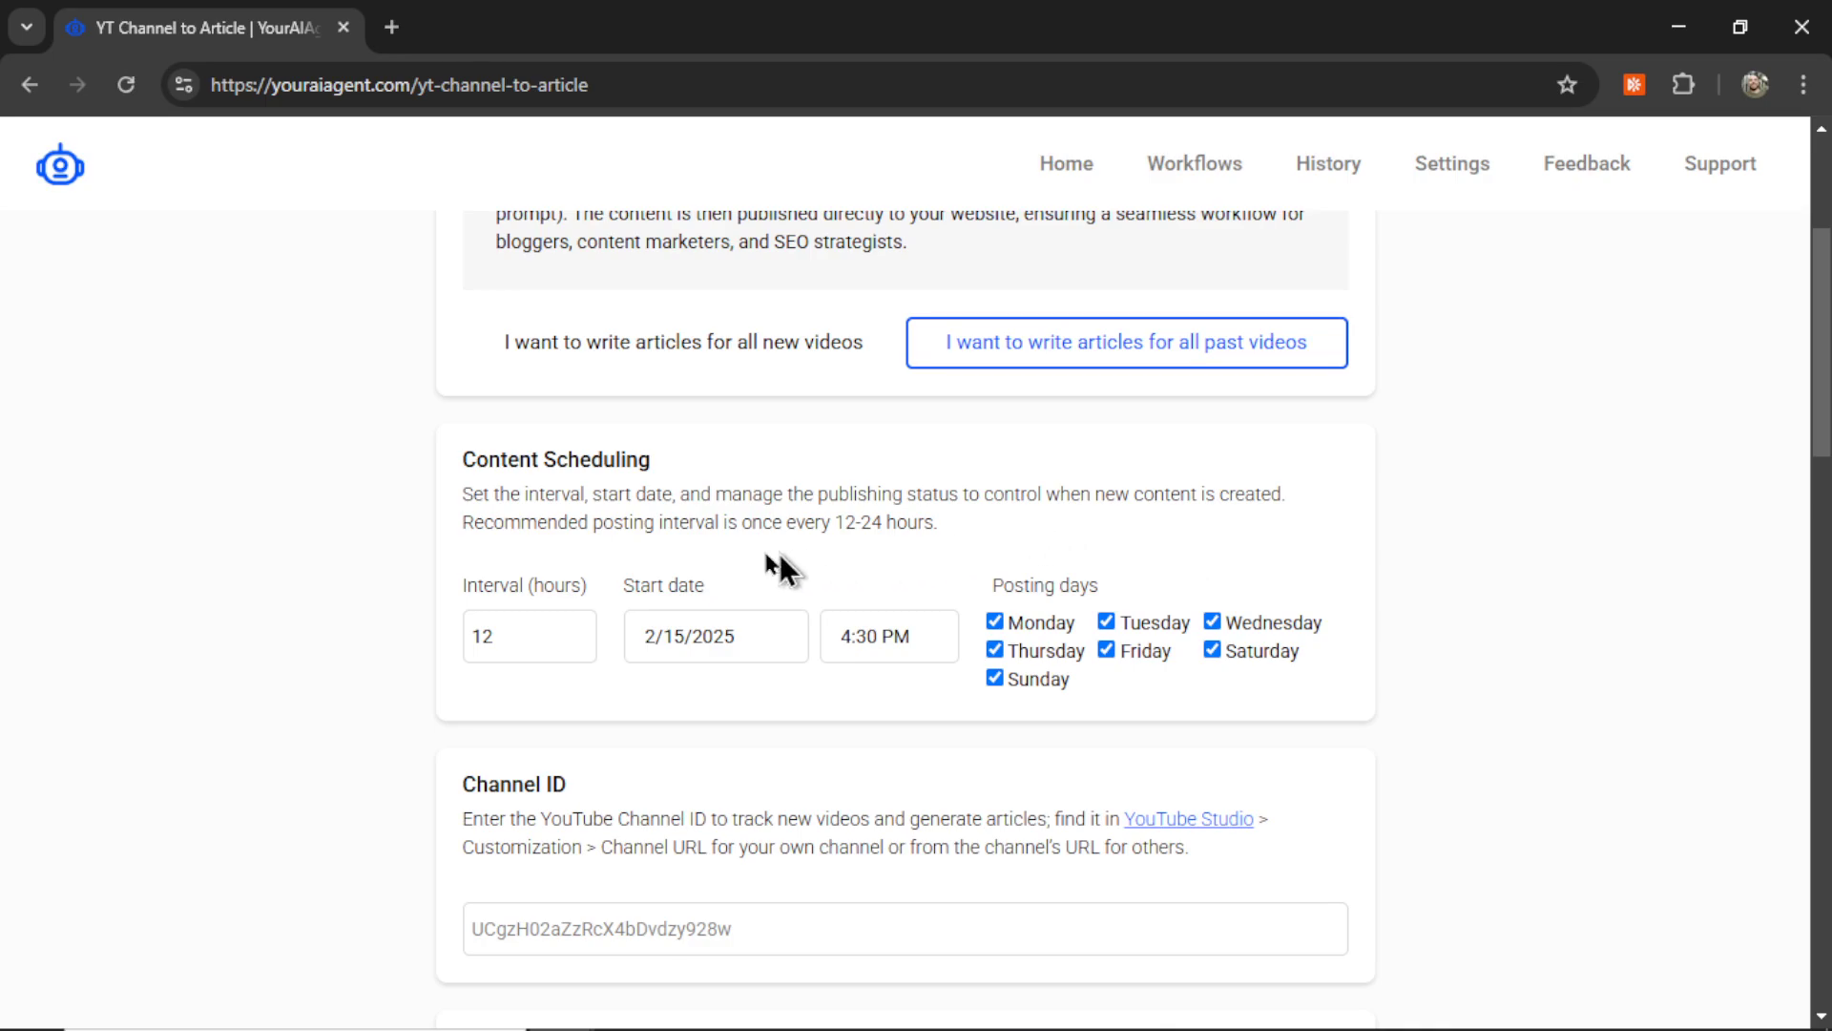
left_click_drag(462, 522, 940, 534)
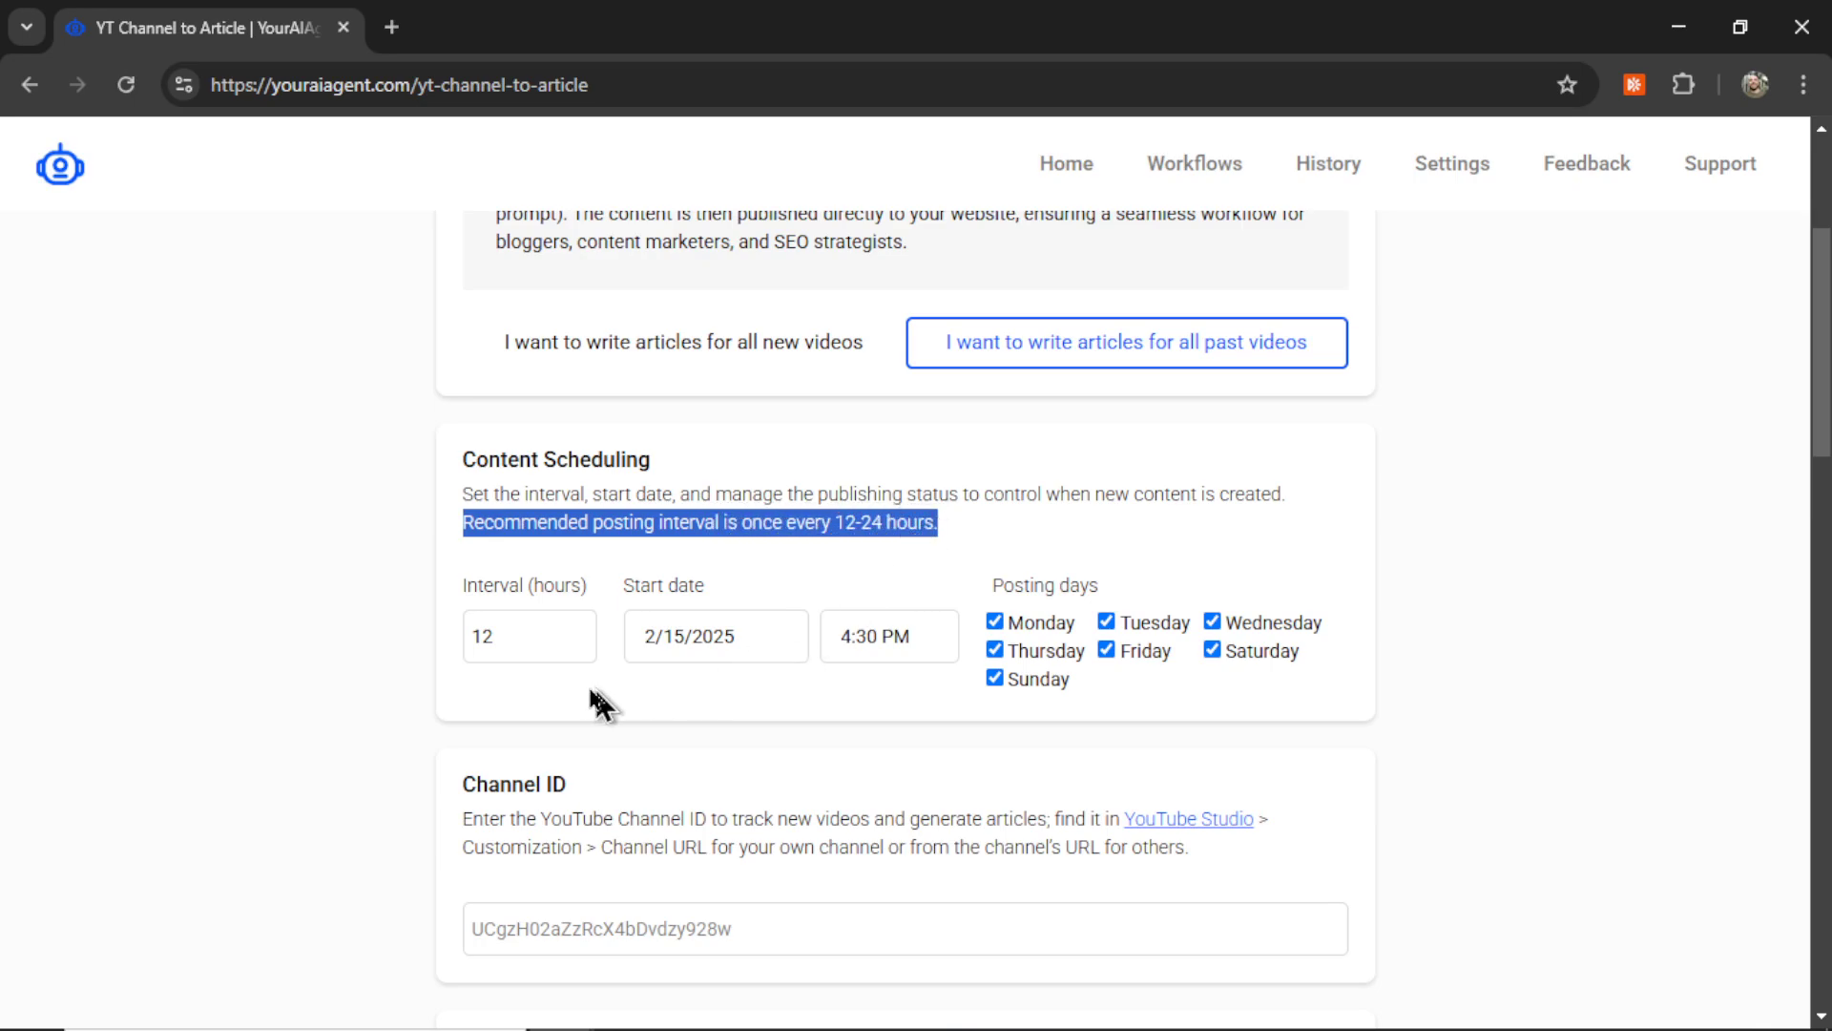
left_click(515, 630)
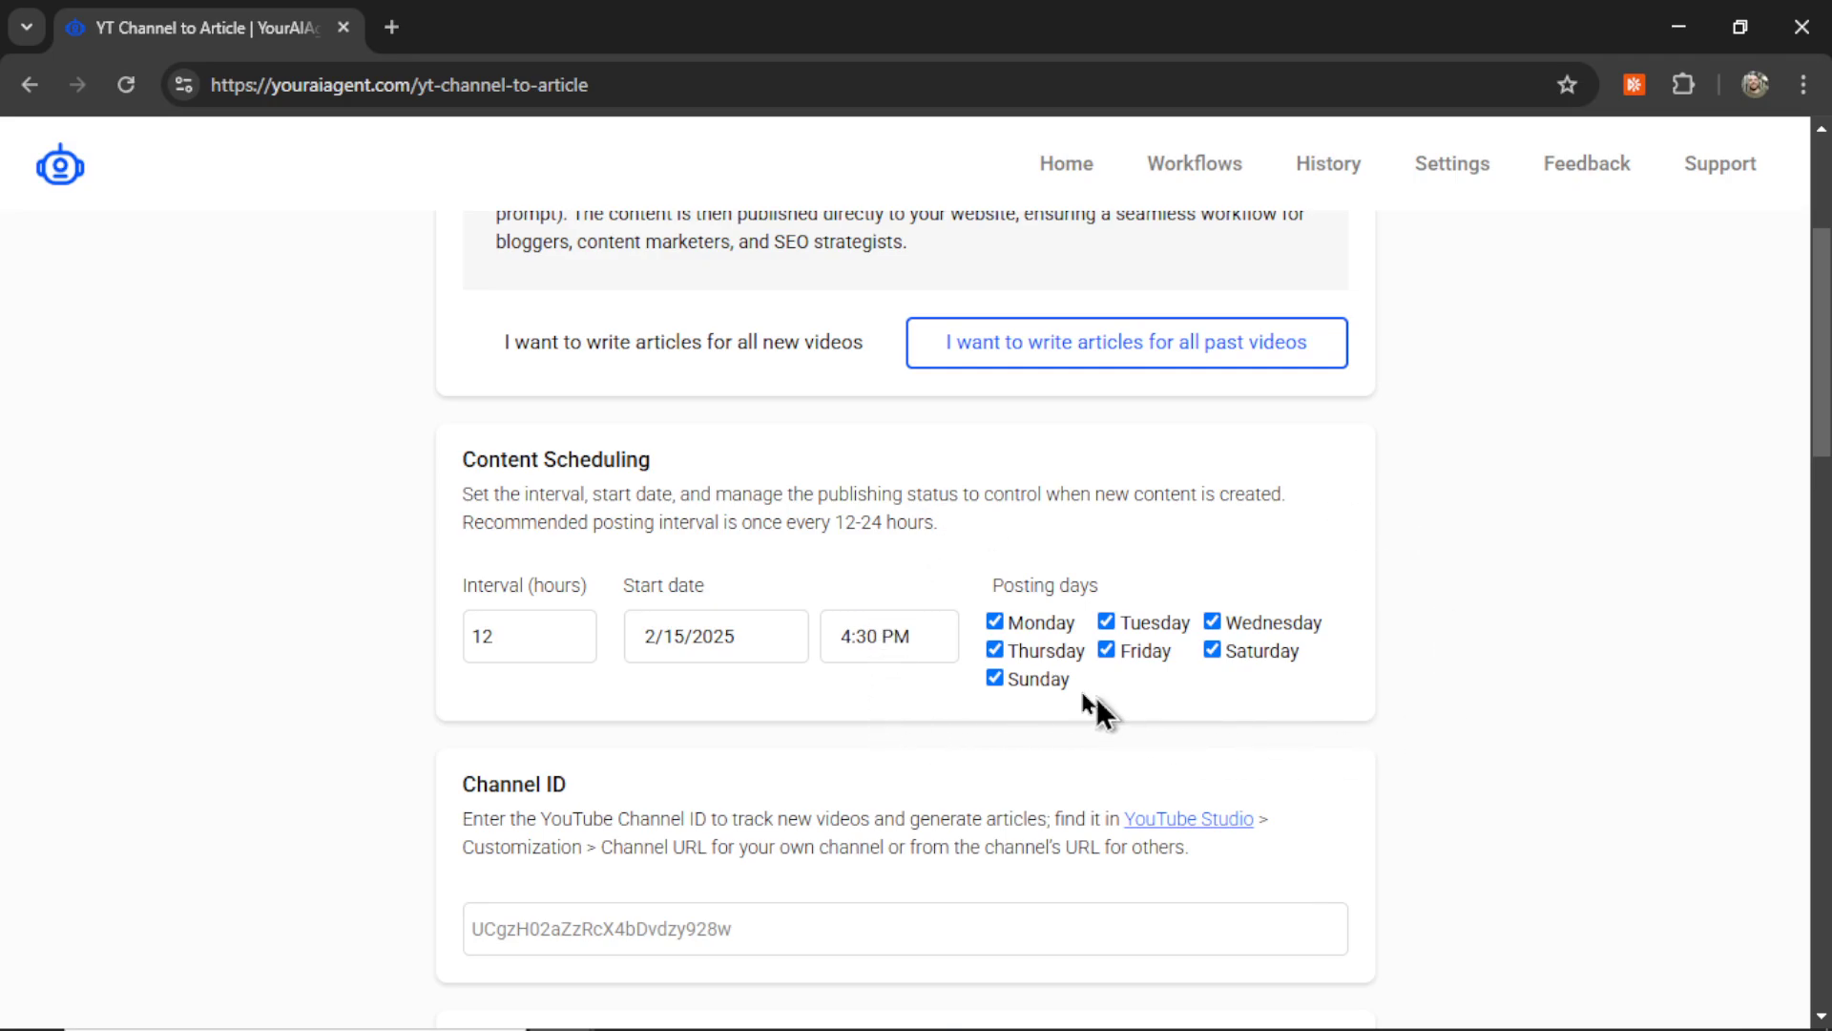
scroll(1095, 707, "down", 3)
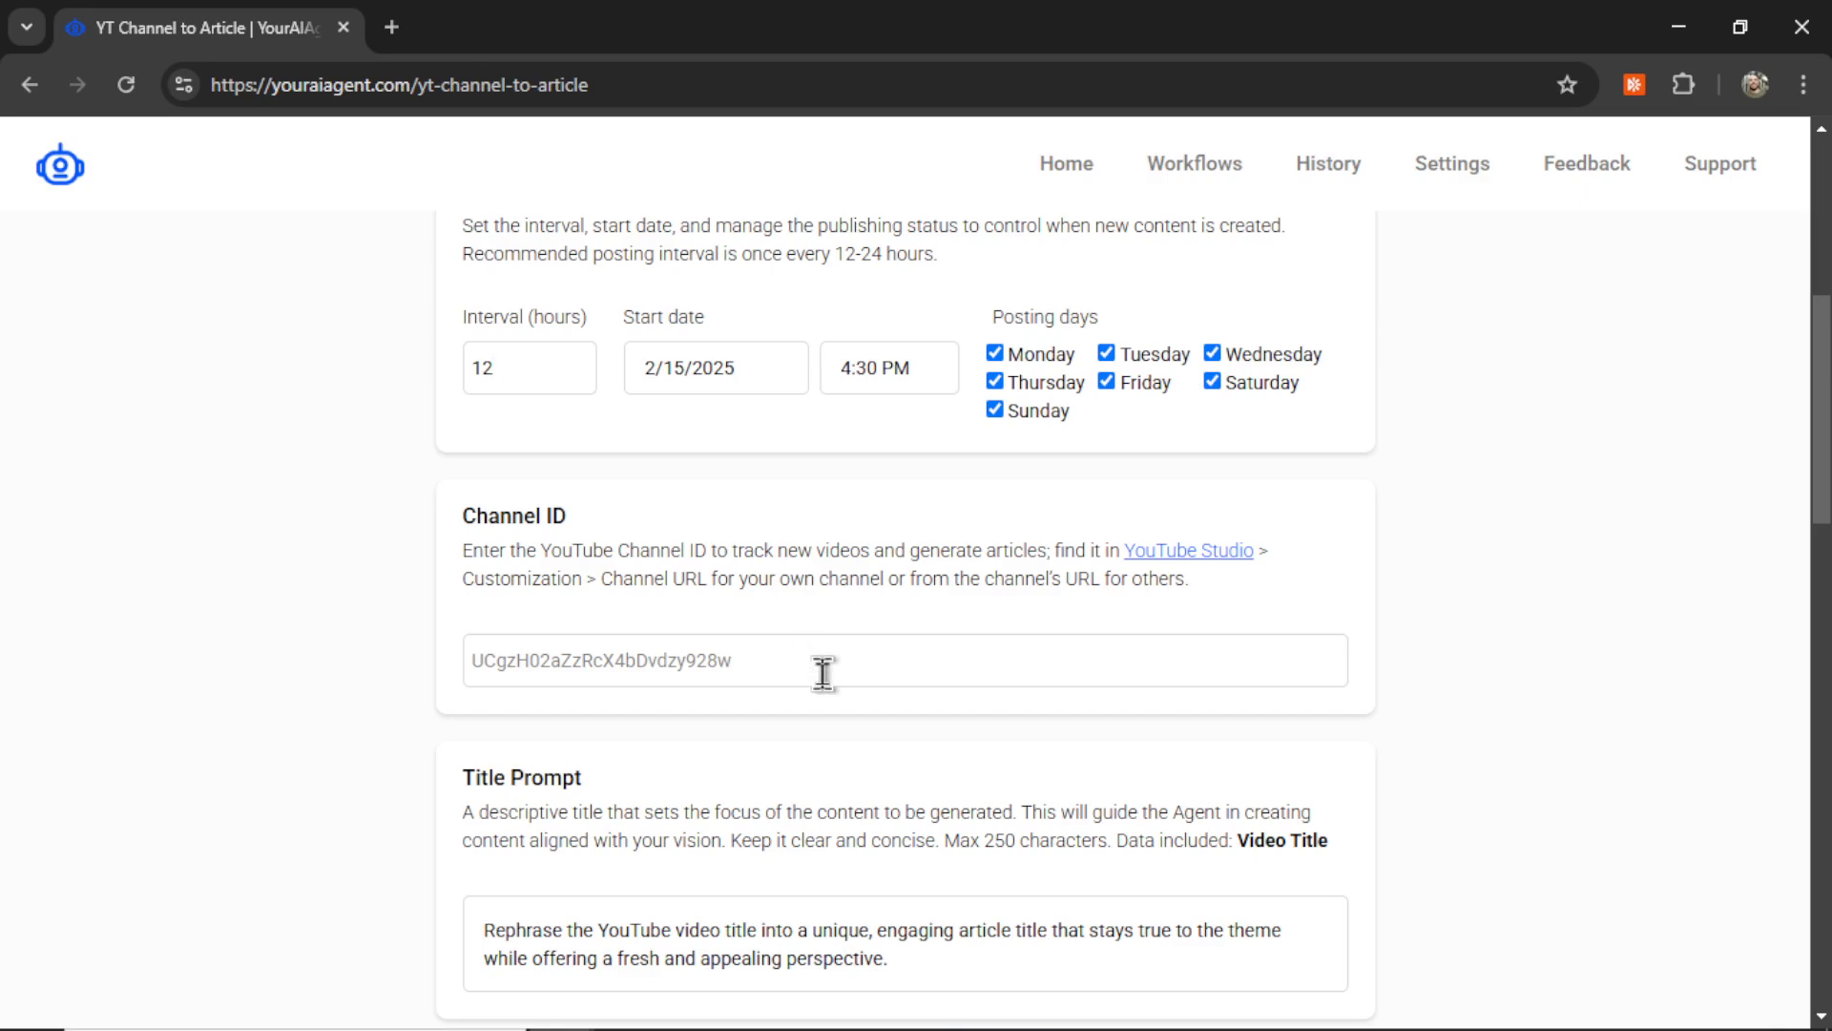
key("alt+Tab")
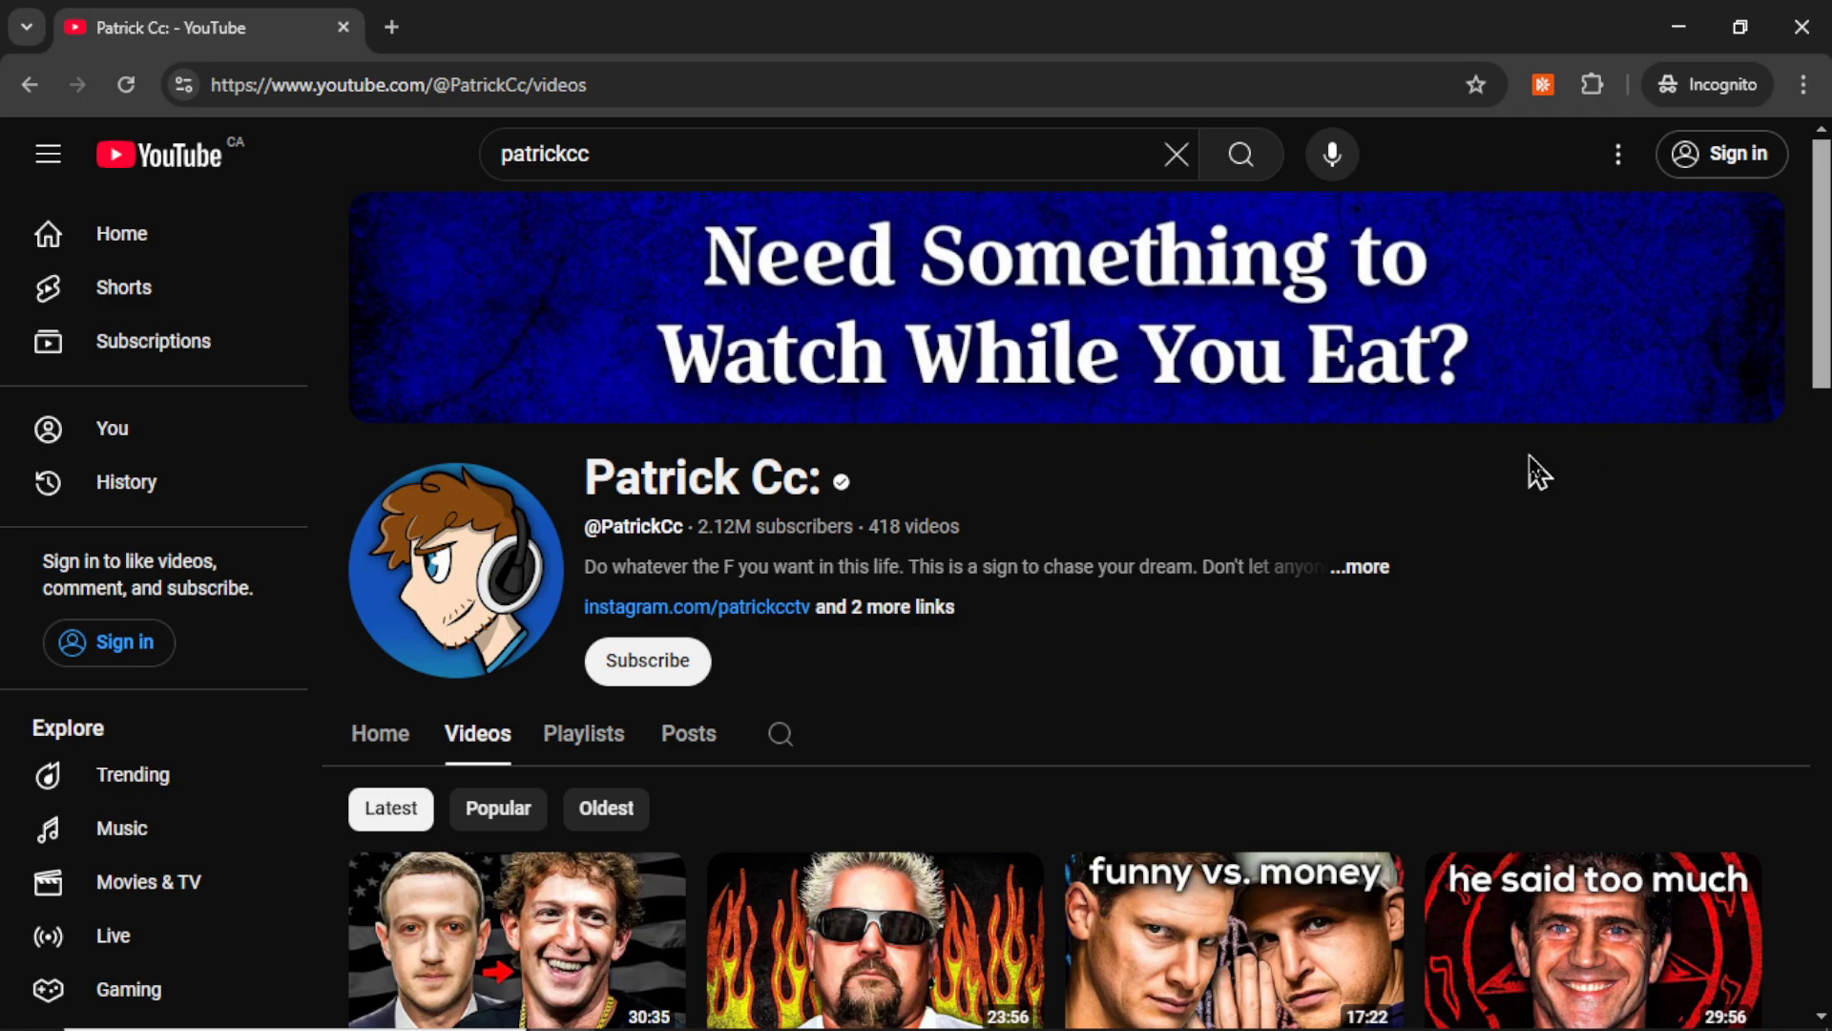
scroll(1532, 472, "down", 5)
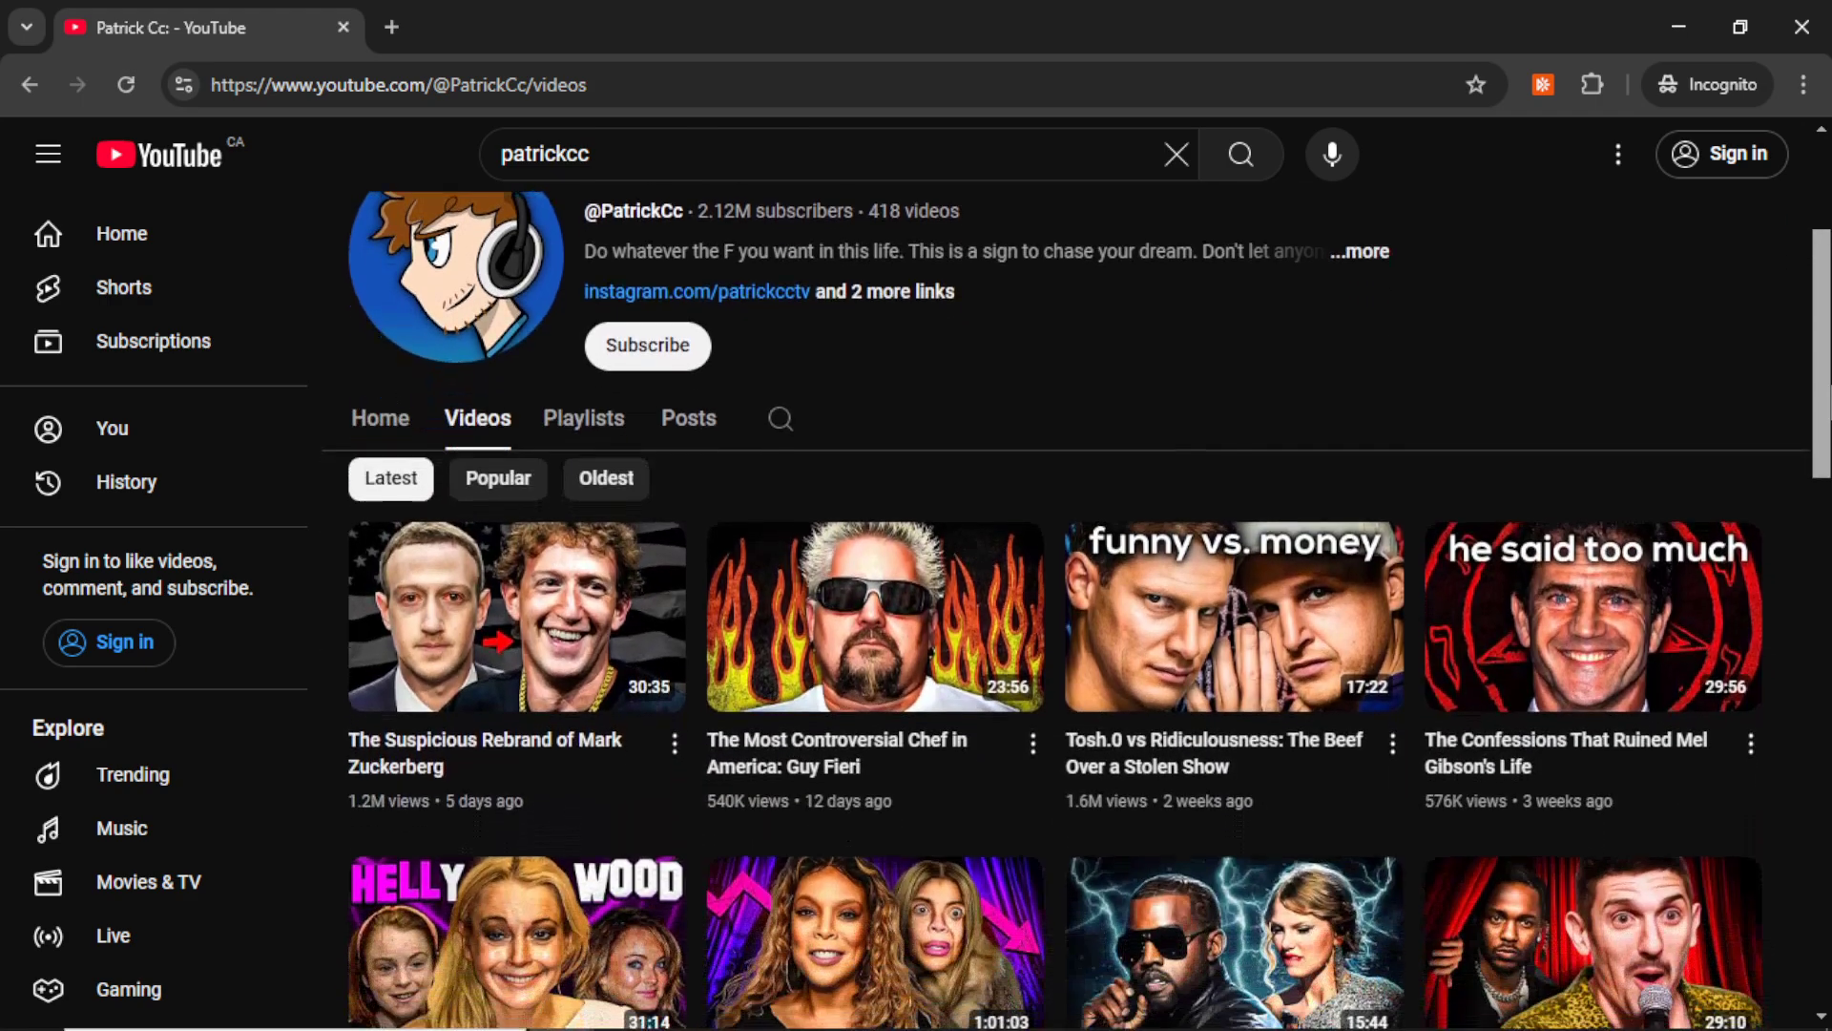
scroll(1065, 620, "down", 6)
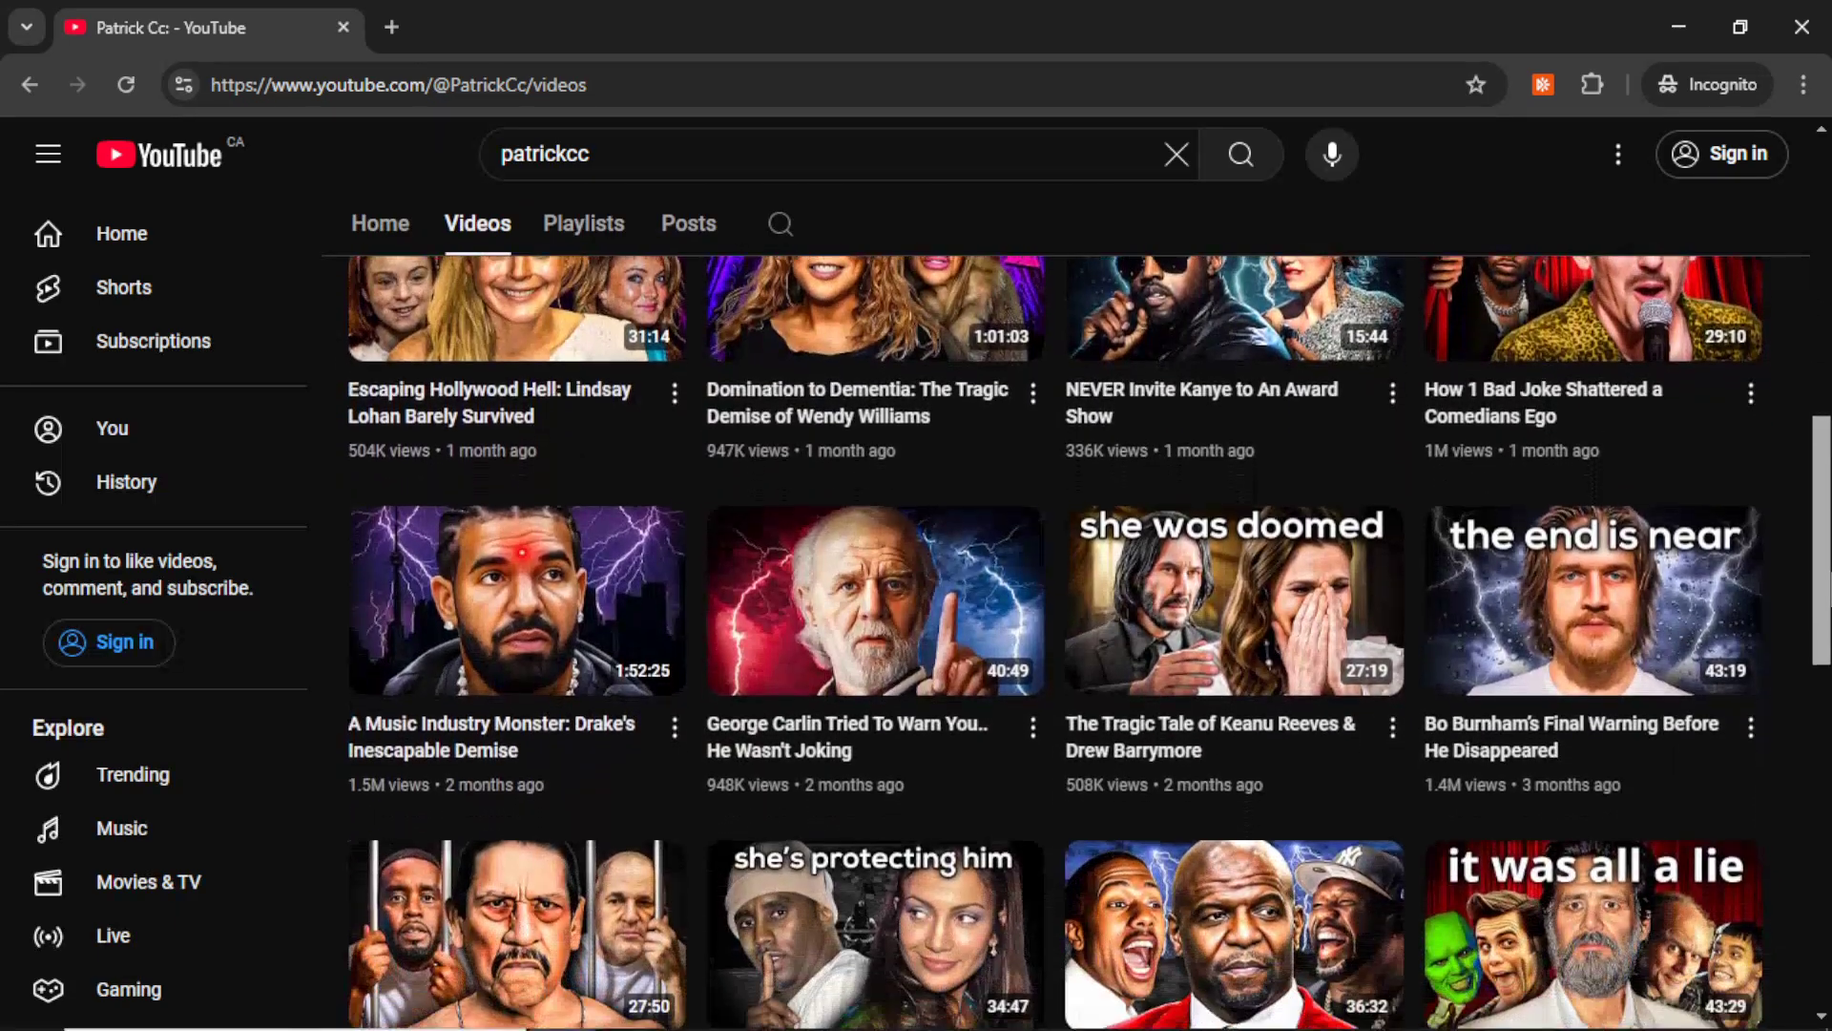
scroll(1089, 642, "down", 6)
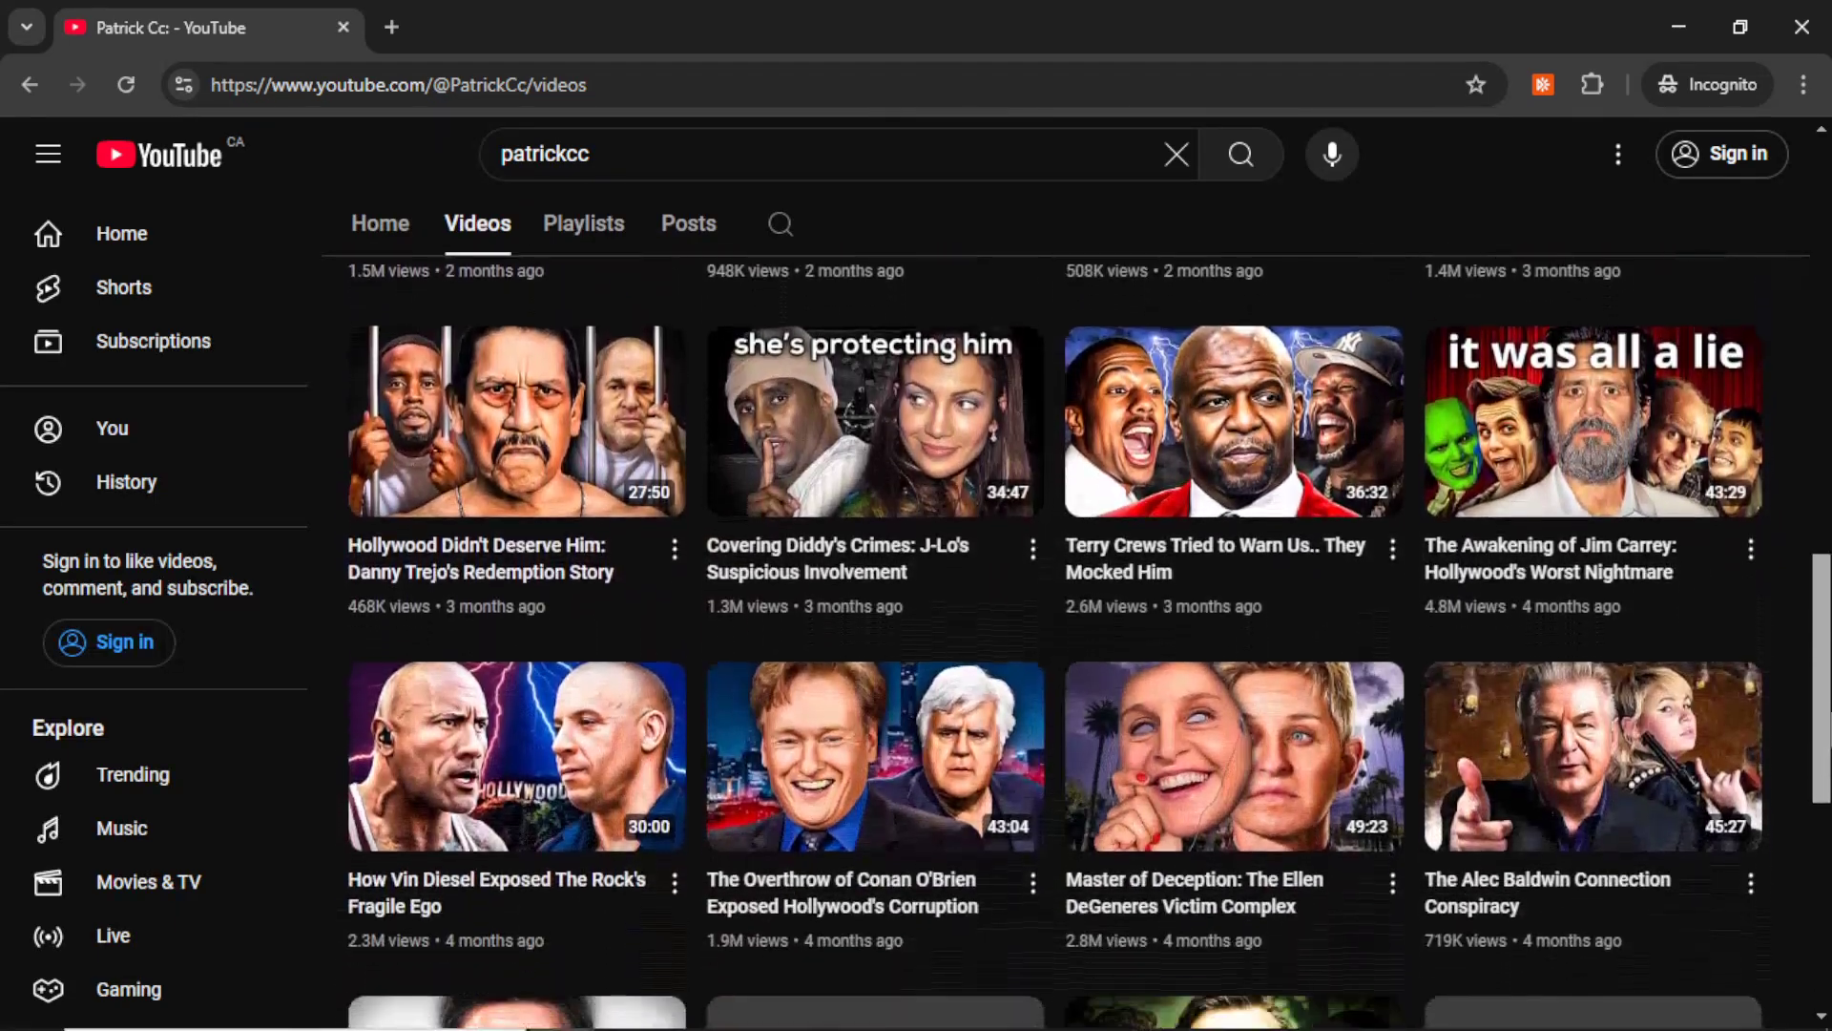
scroll(1088, 641, "down", 4)
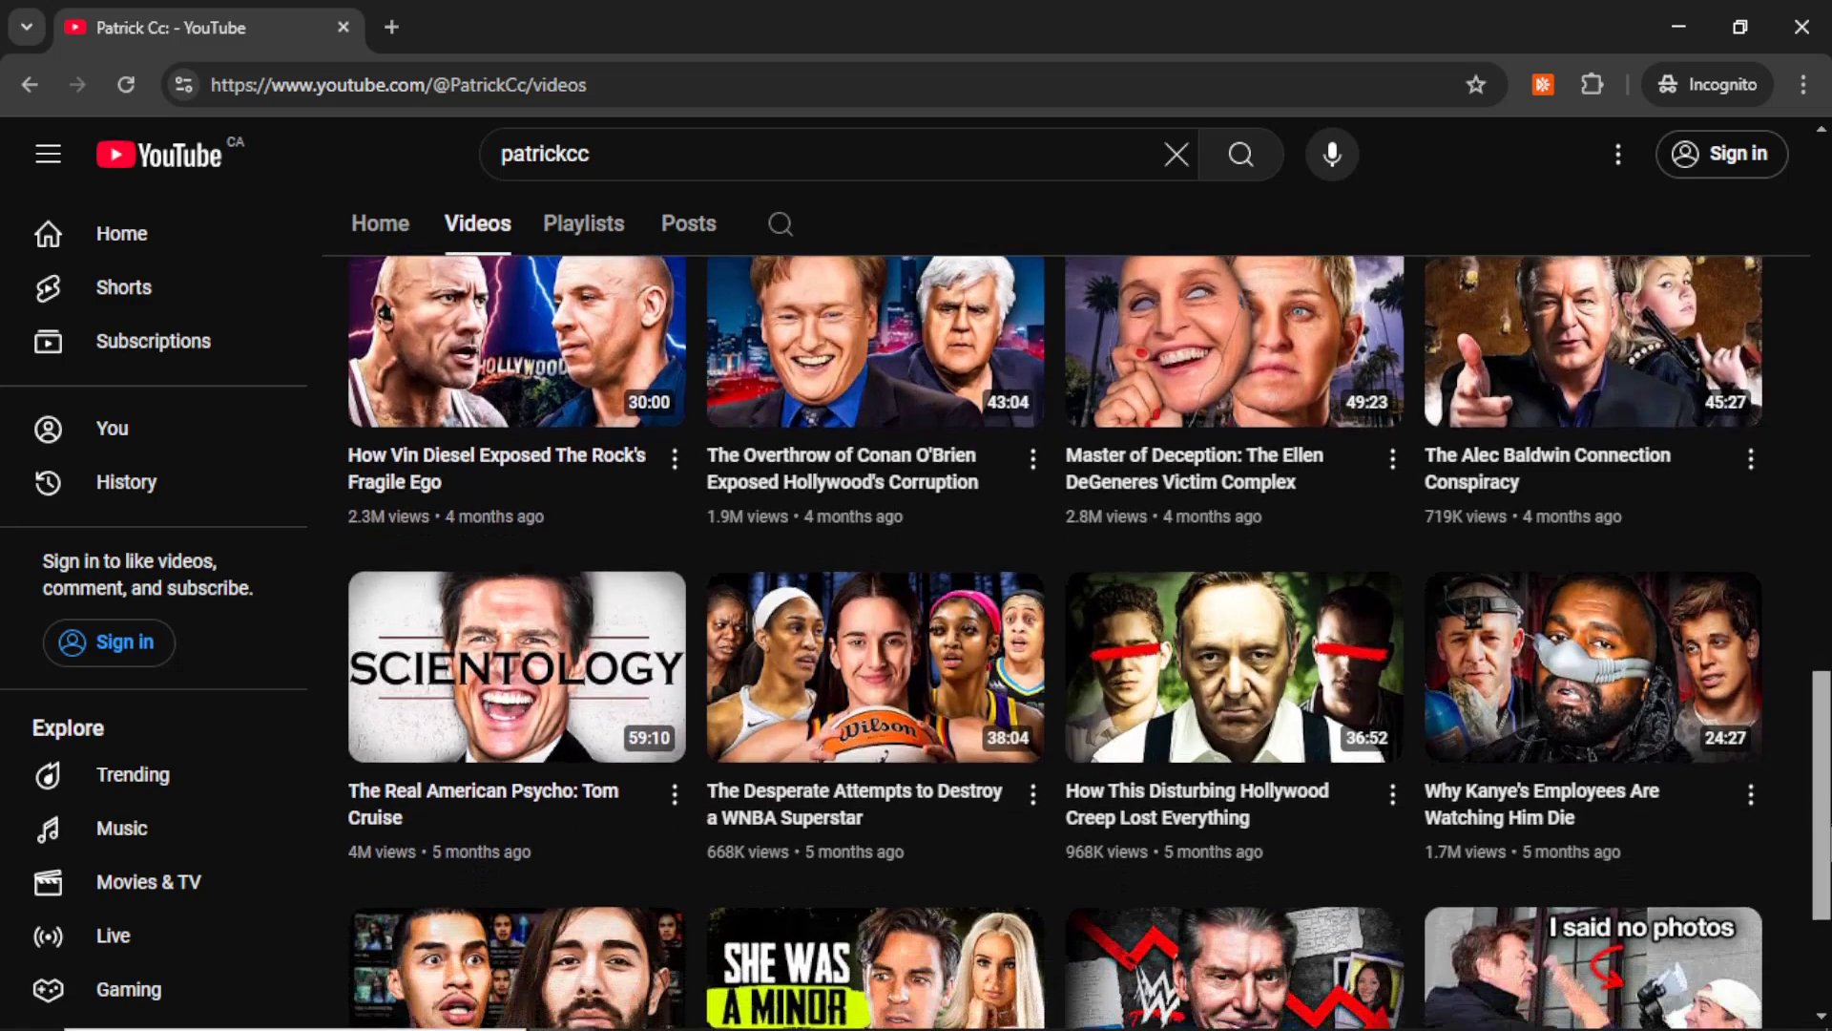
scroll(1823, 816, "down", 2)
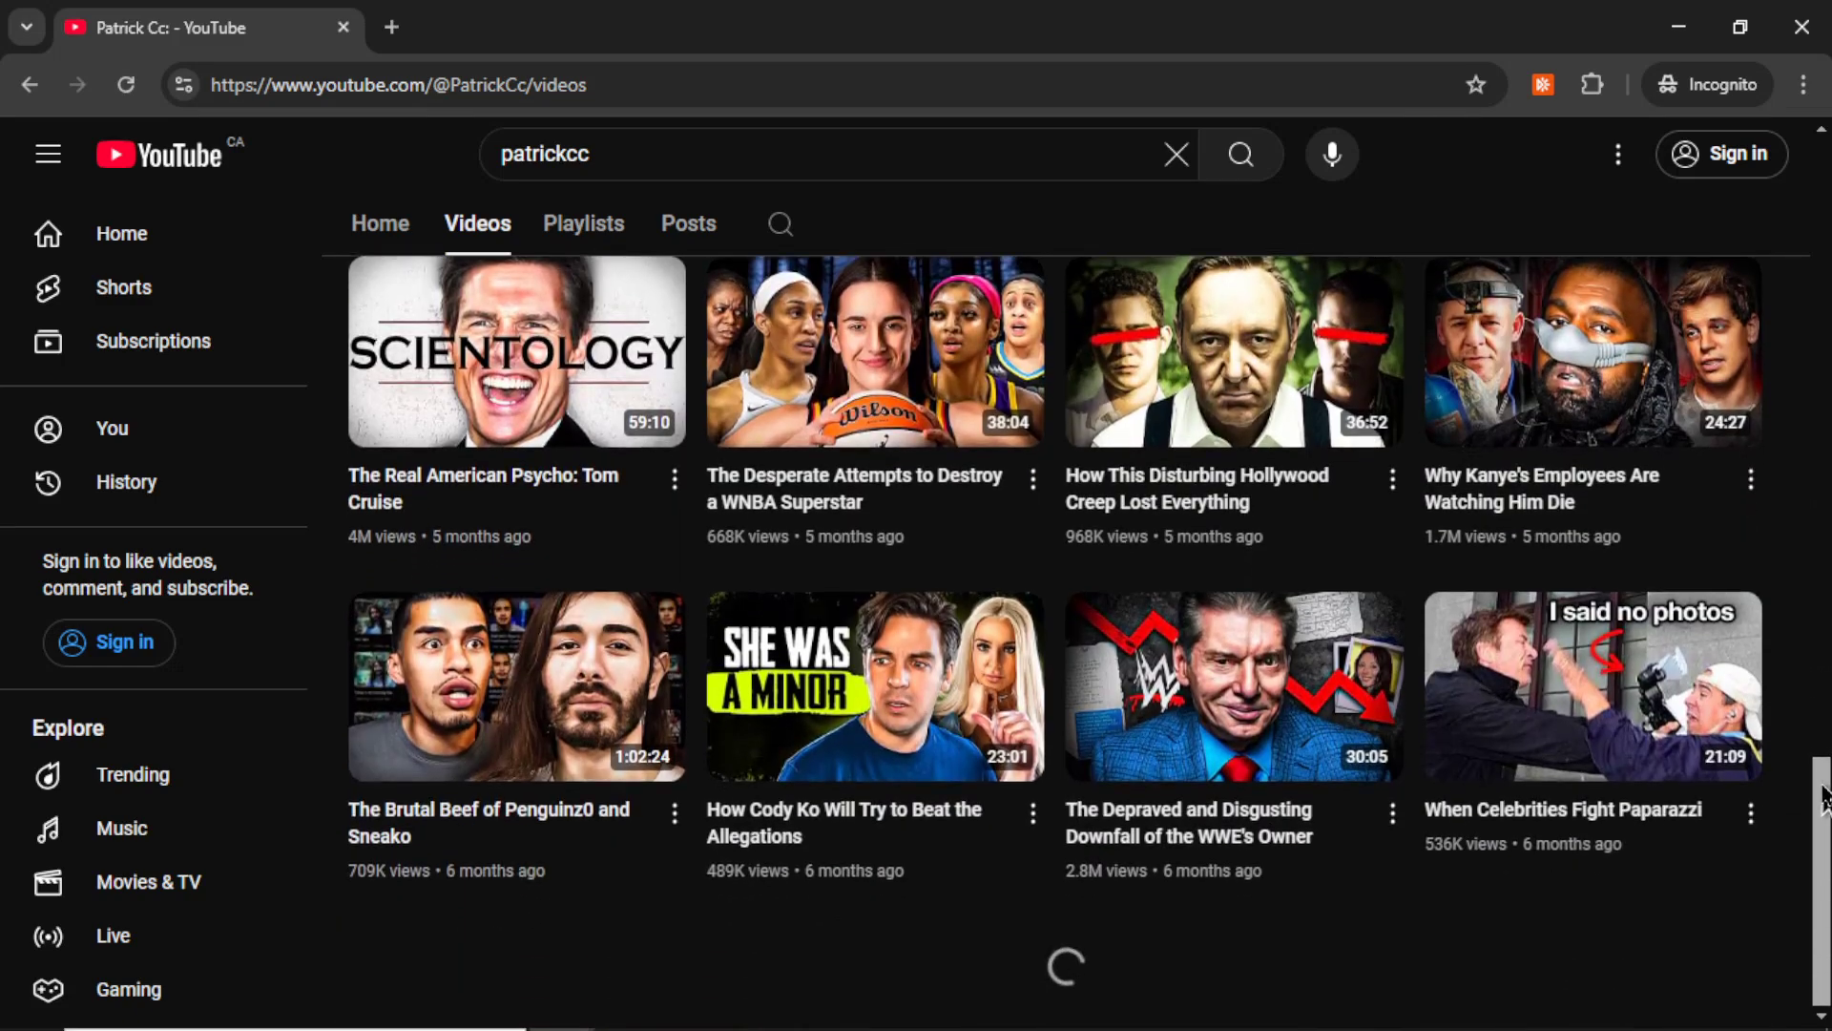
scroll(642, 720, "down", 6)
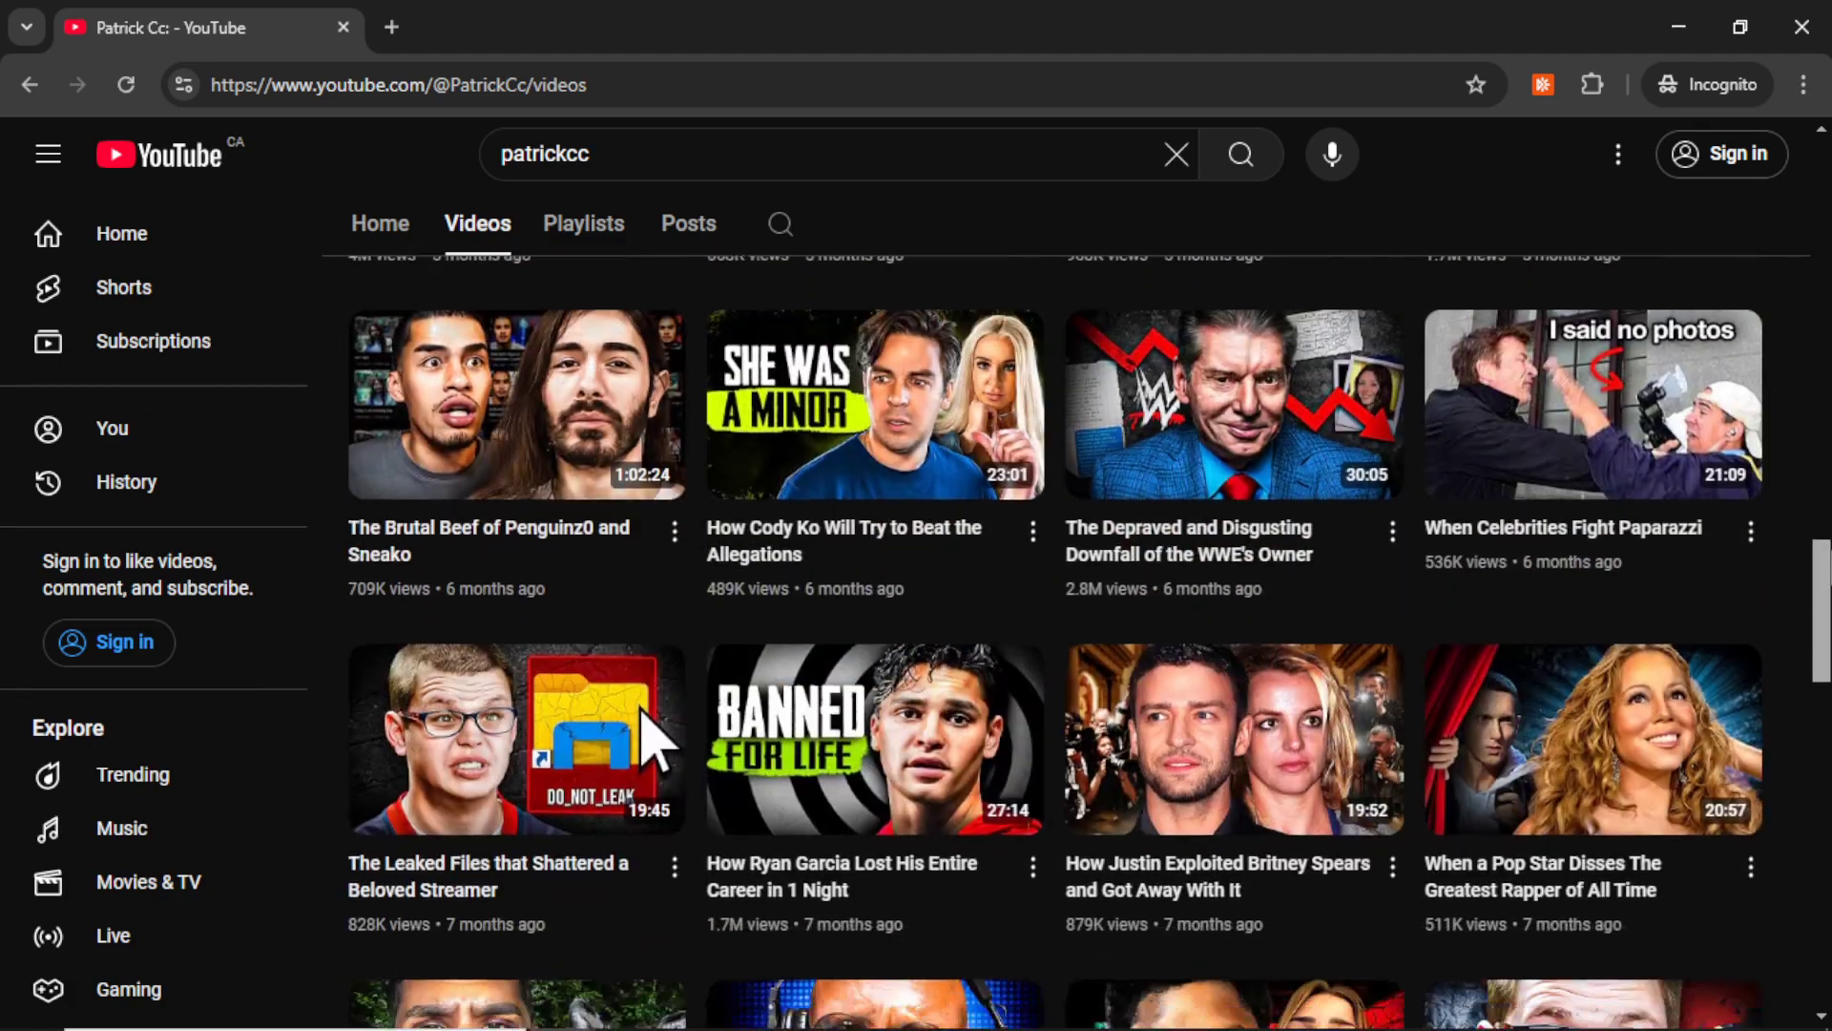
scroll(642, 438, "down", 8)
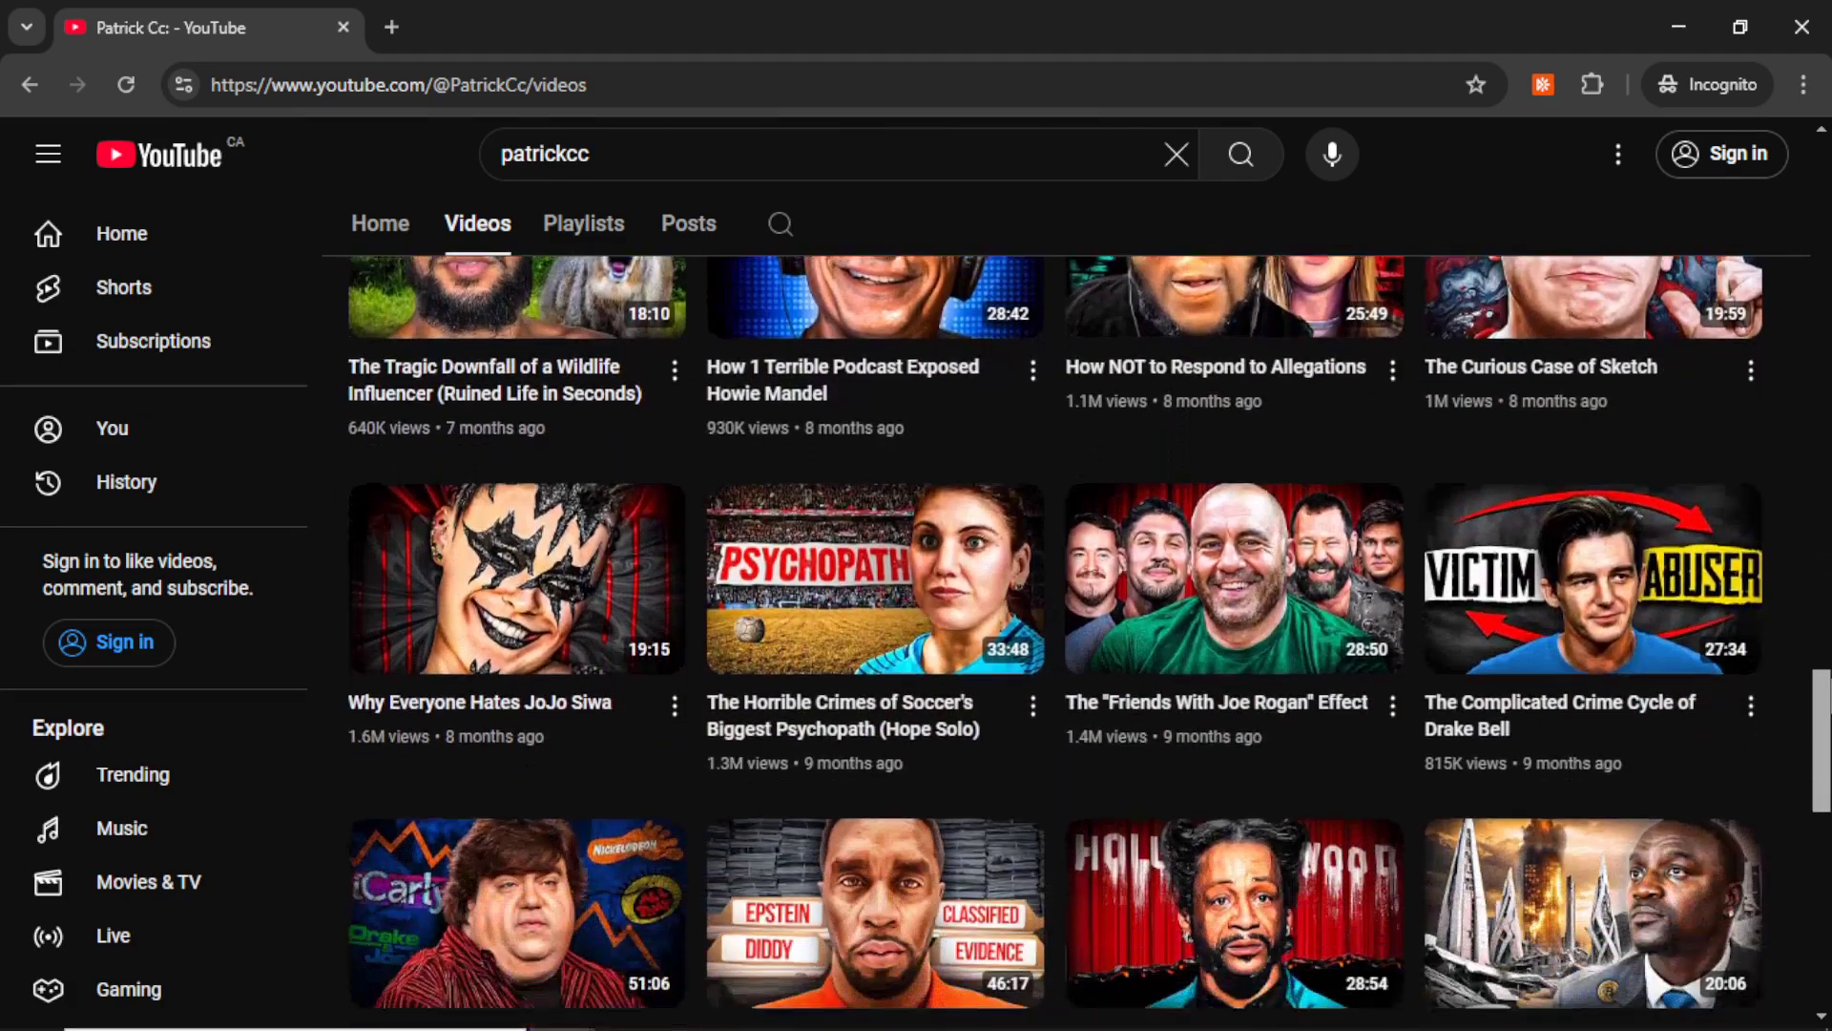
scroll(1049, 649, "down", 2)
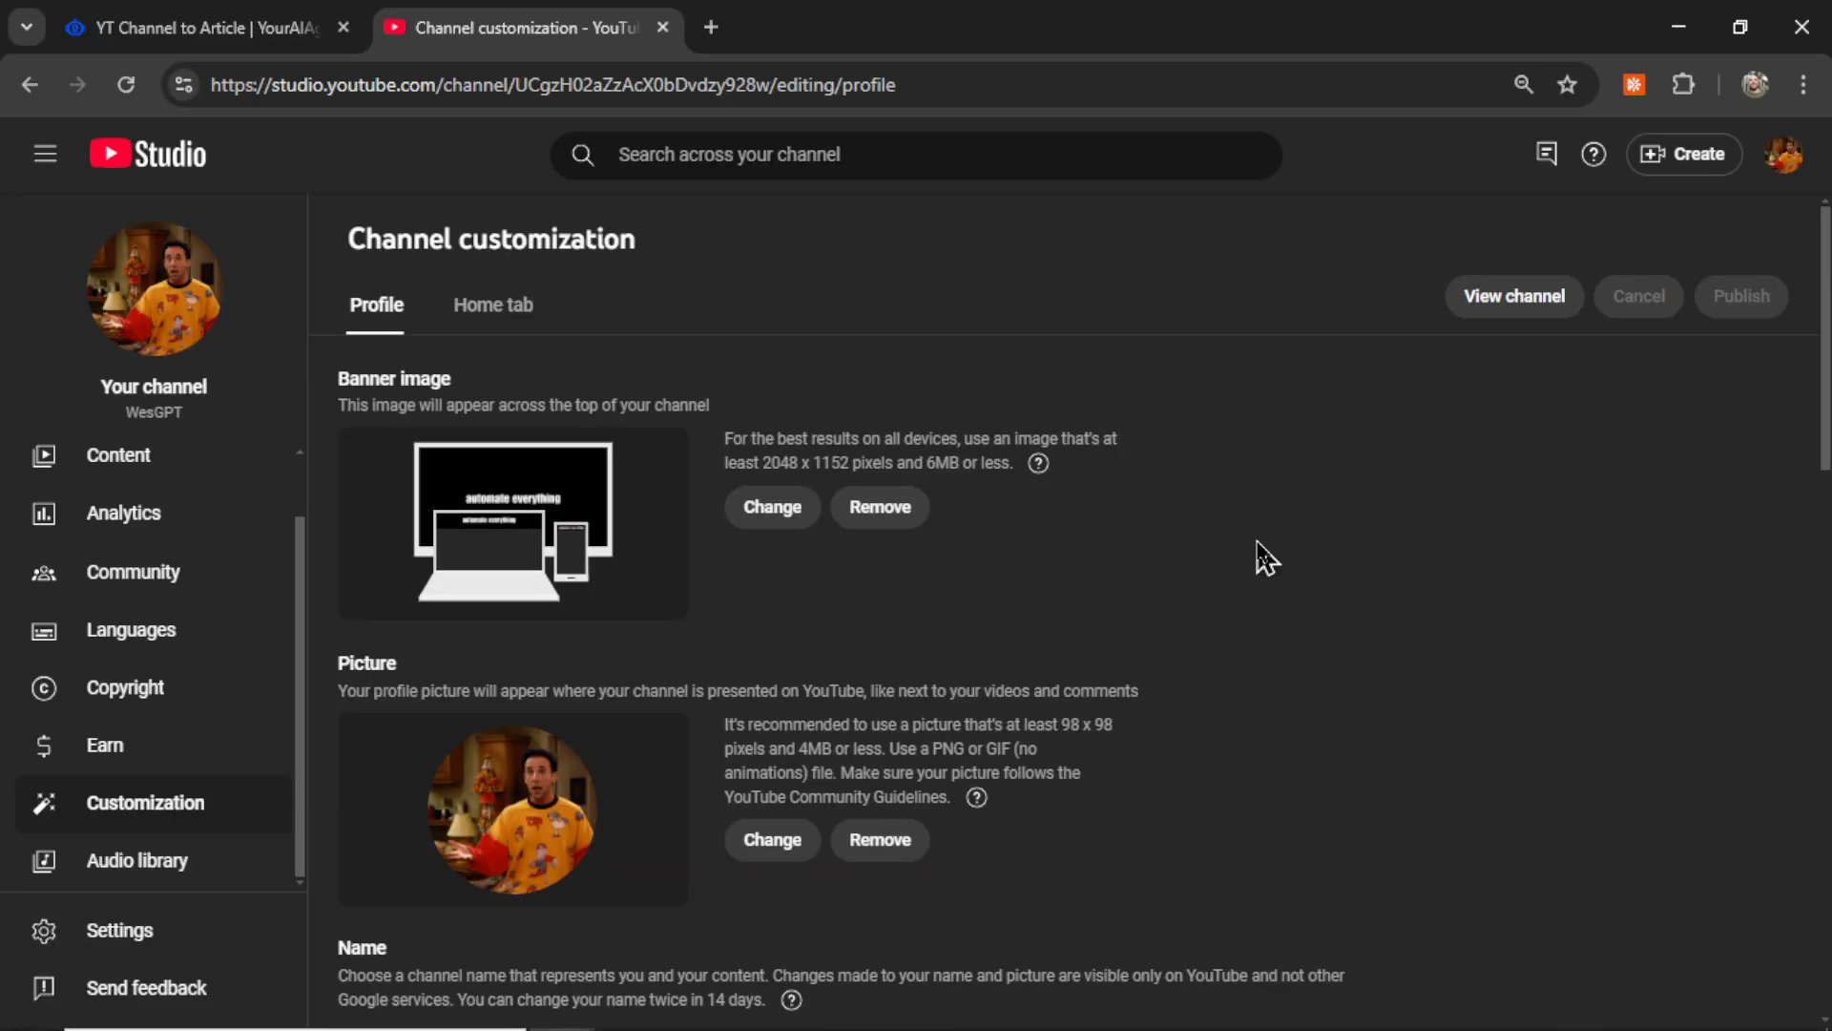
Step: Select the channel ID in the Studio Channel URL and paste it into Channel ID
scroll(1264, 573, "down", 10)
scroll(1265, 573, "down", 4)
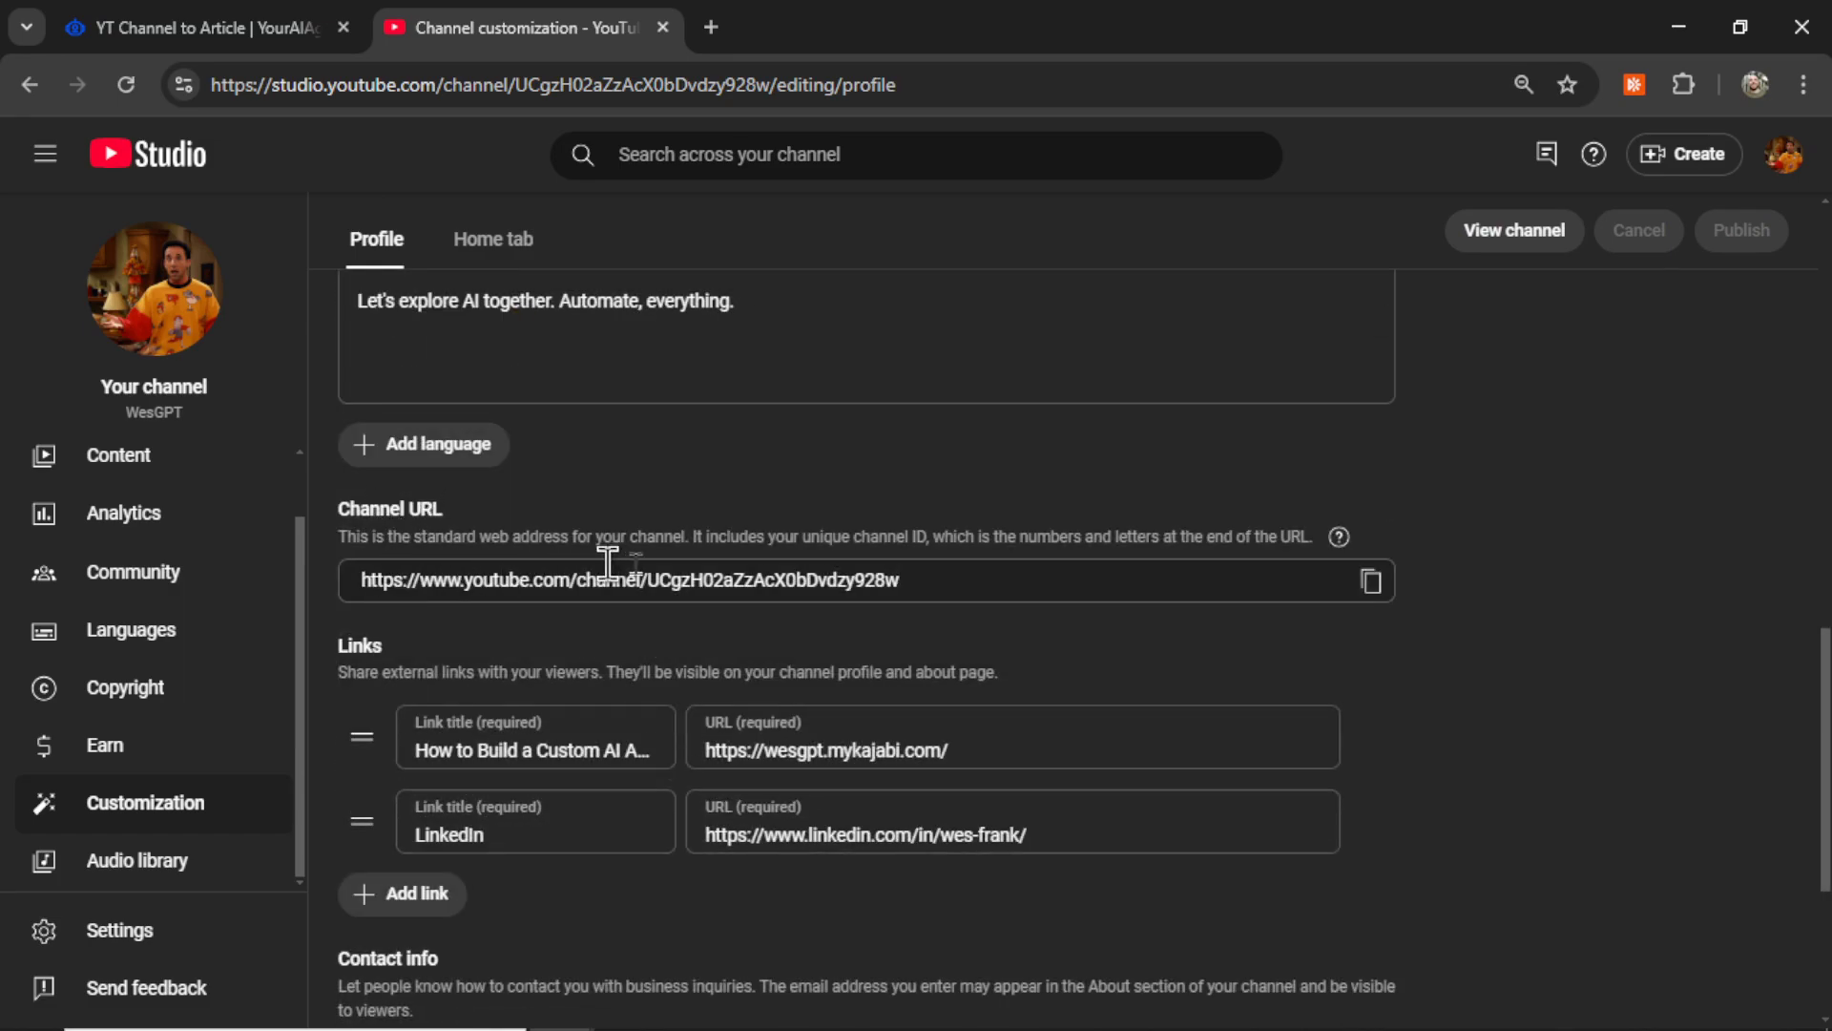
double_click(953, 579)
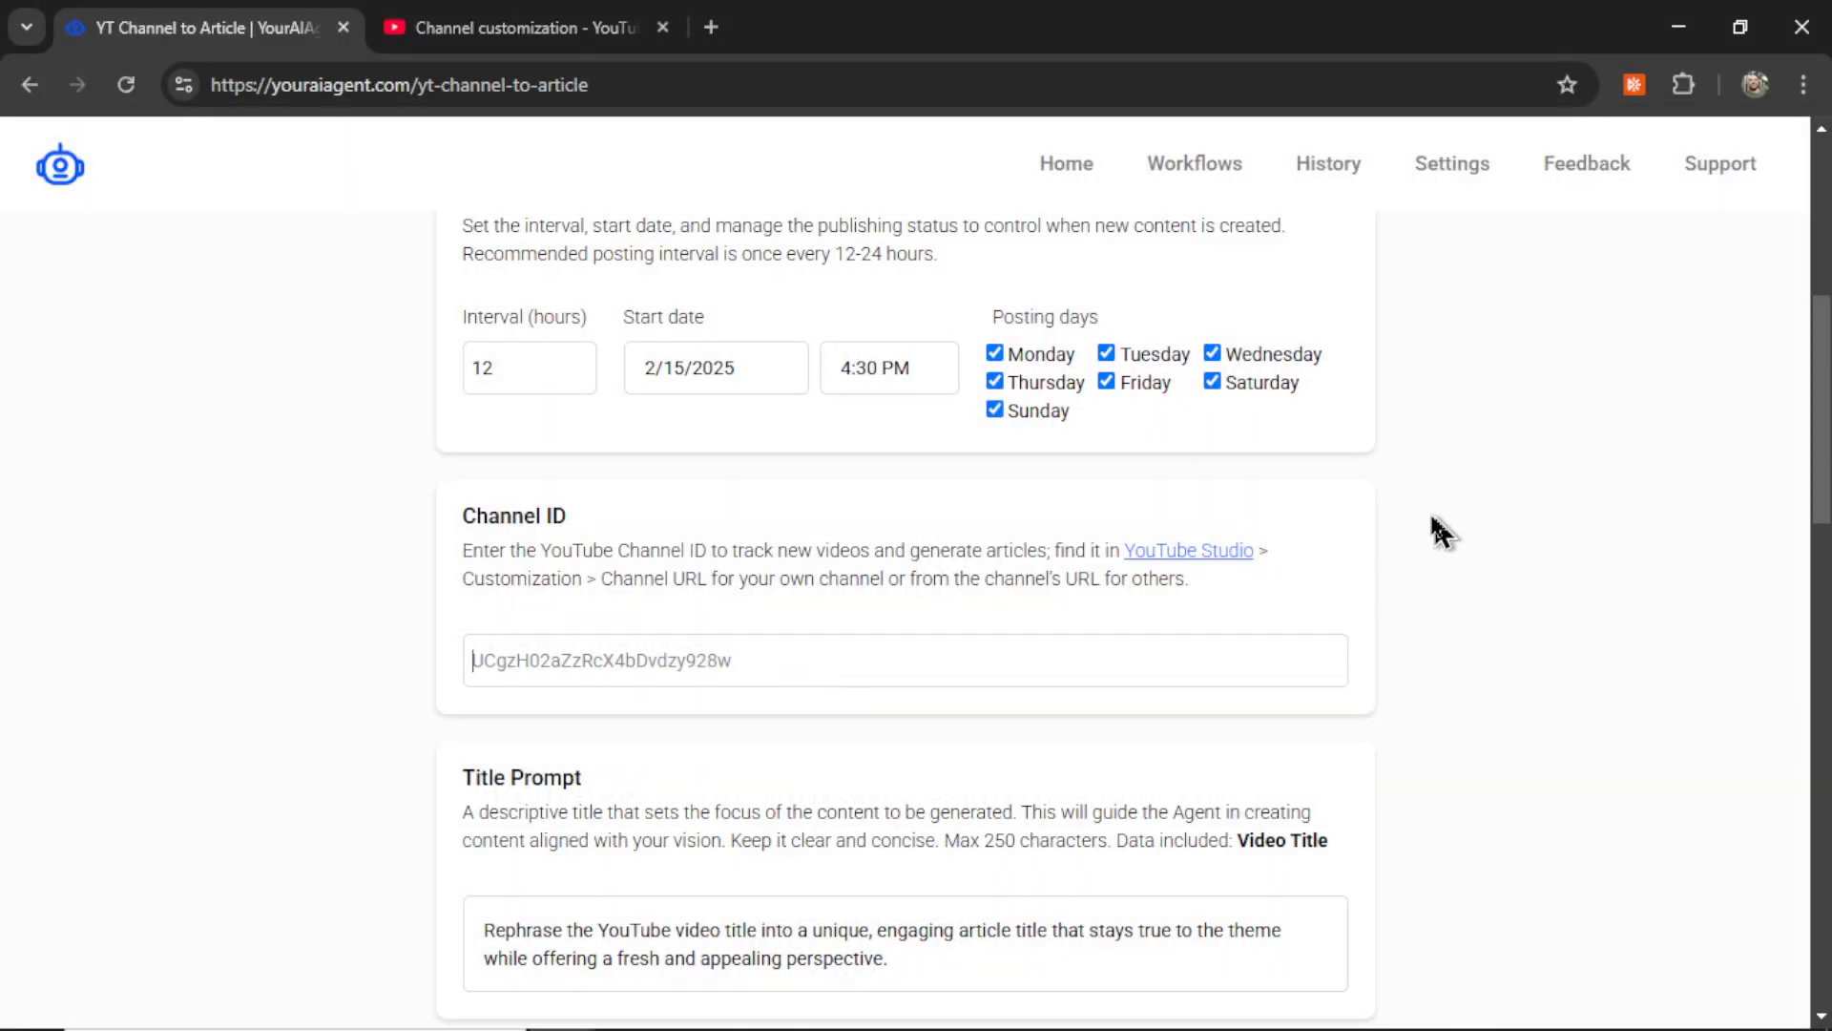
type("UCgzH02aZzAcX0bDvdzy928w")
Step: Review the Title Prompt description, its Video Title reference, and the default prompt wording
scroll(1391, 519, "down", 4)
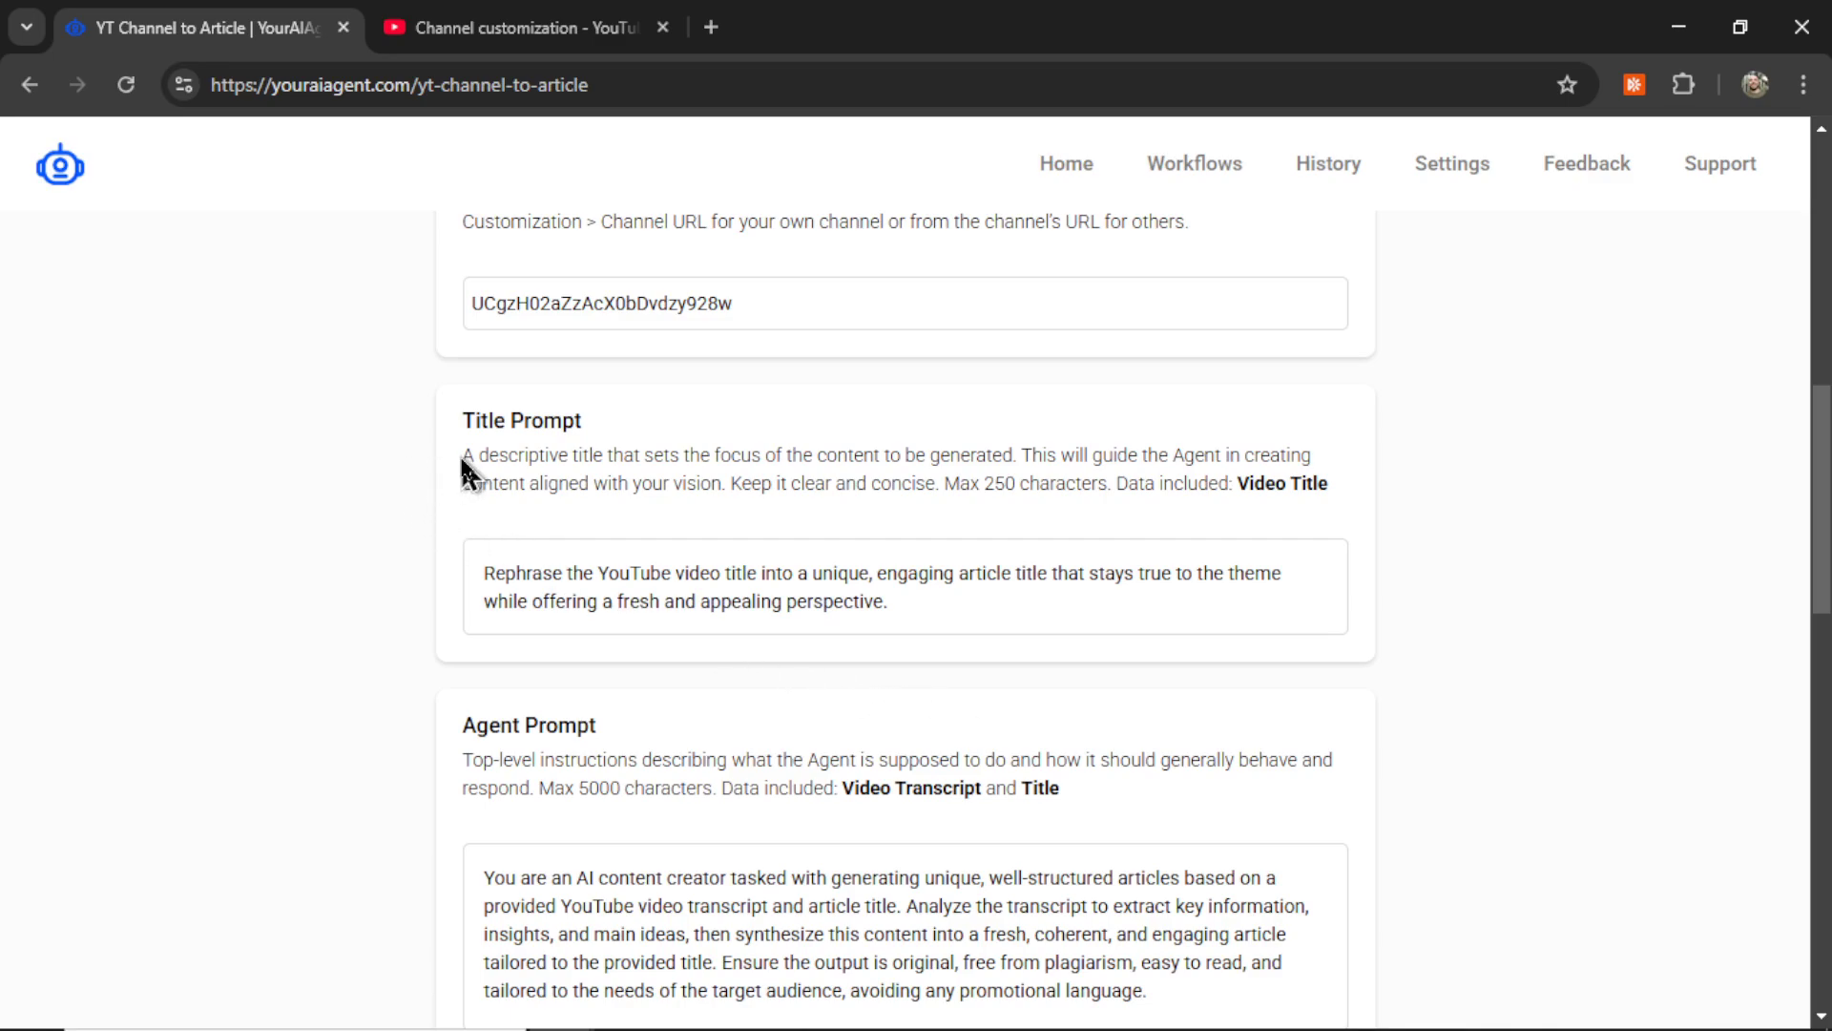
left_click_drag(460, 454, 1012, 454)
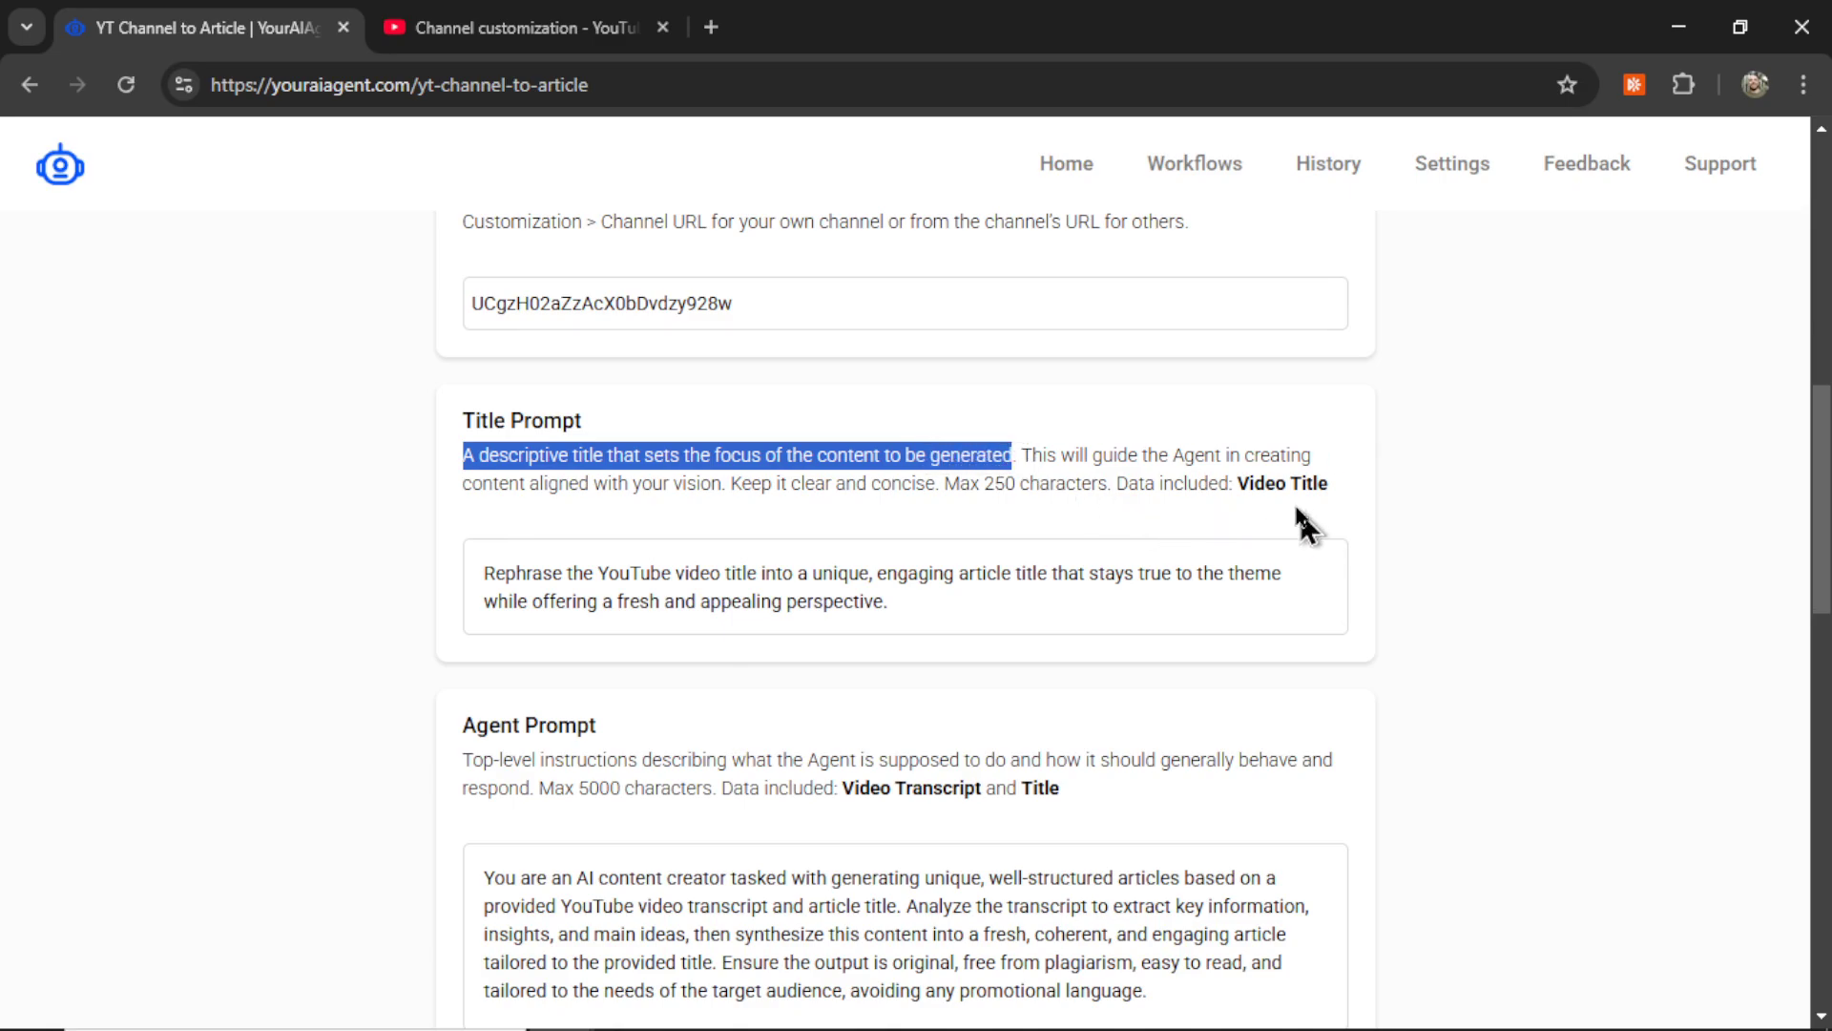
left_click_drag(1237, 483, 1335, 485)
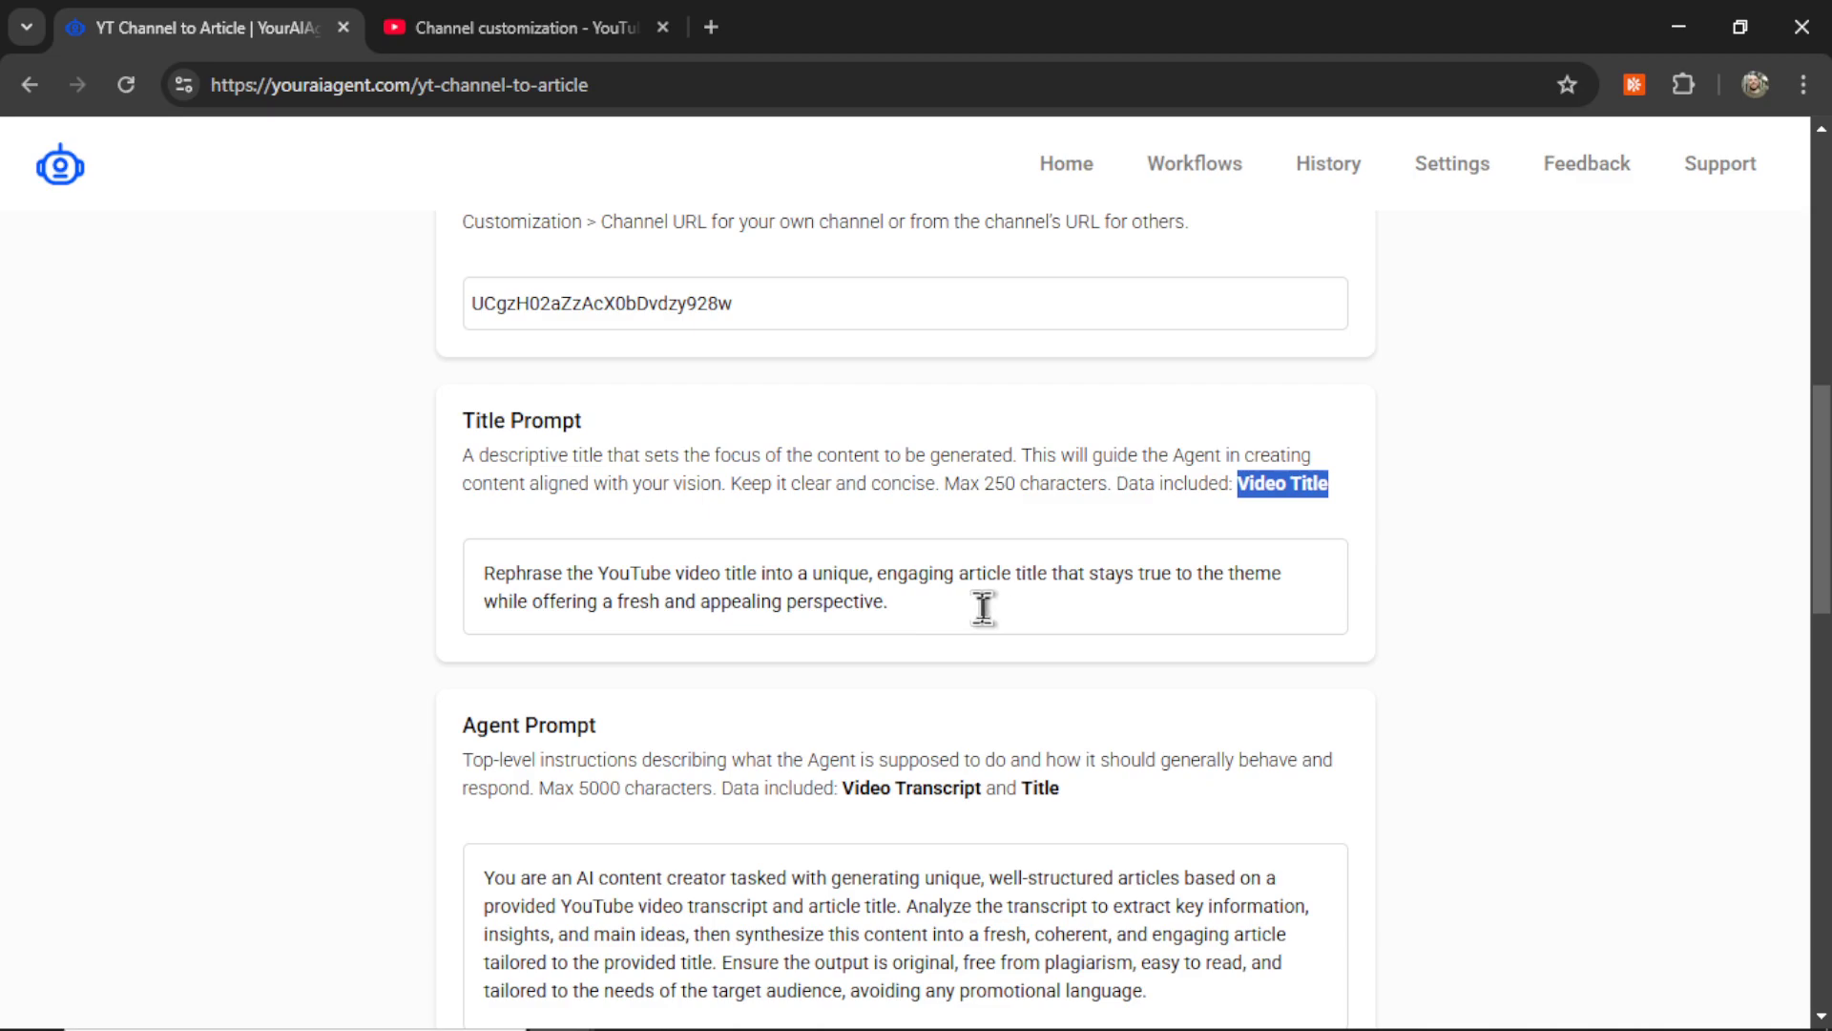
left_click_drag(483, 573, 1288, 569)
scroll(887, 671, "down", 3)
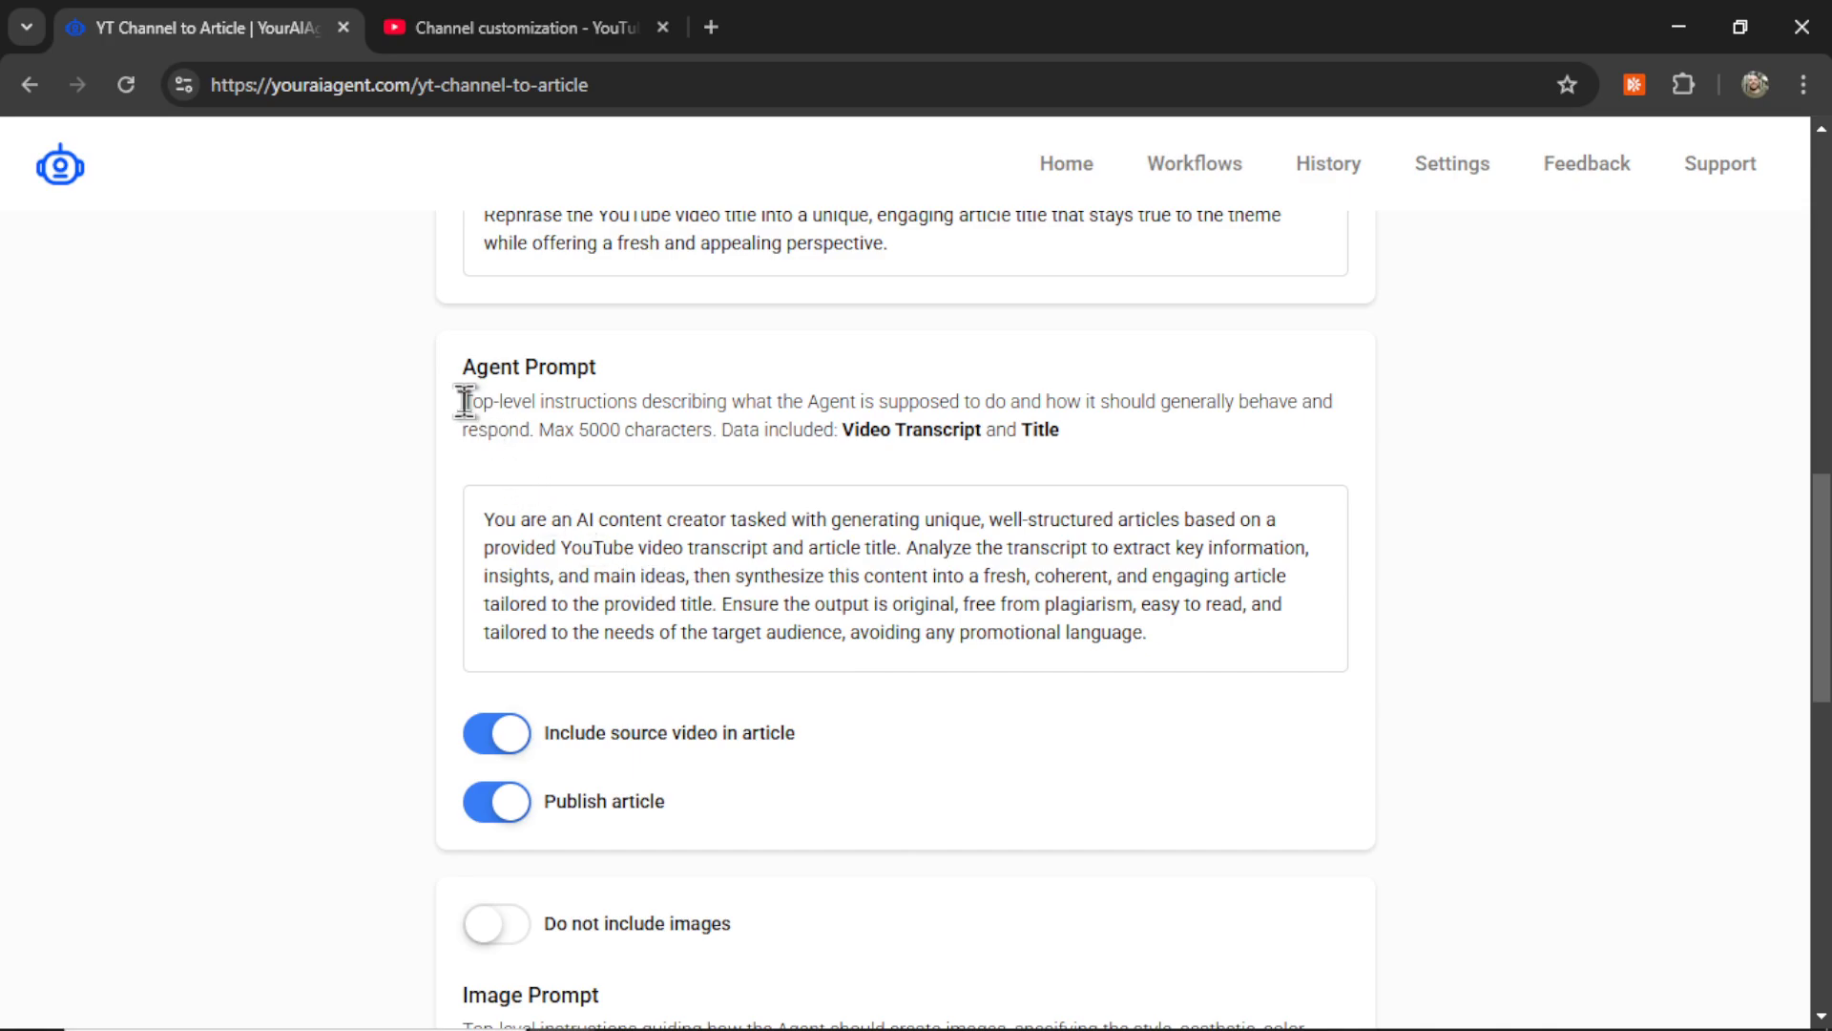
left_click_drag(463, 401, 999, 401)
left_click(1162, 471)
left_click(505, 816)
left_click(501, 818)
Step: Under Image Prompt, pick Flux Schnell from the Image Model list
scroll(1022, 762, "down", 5)
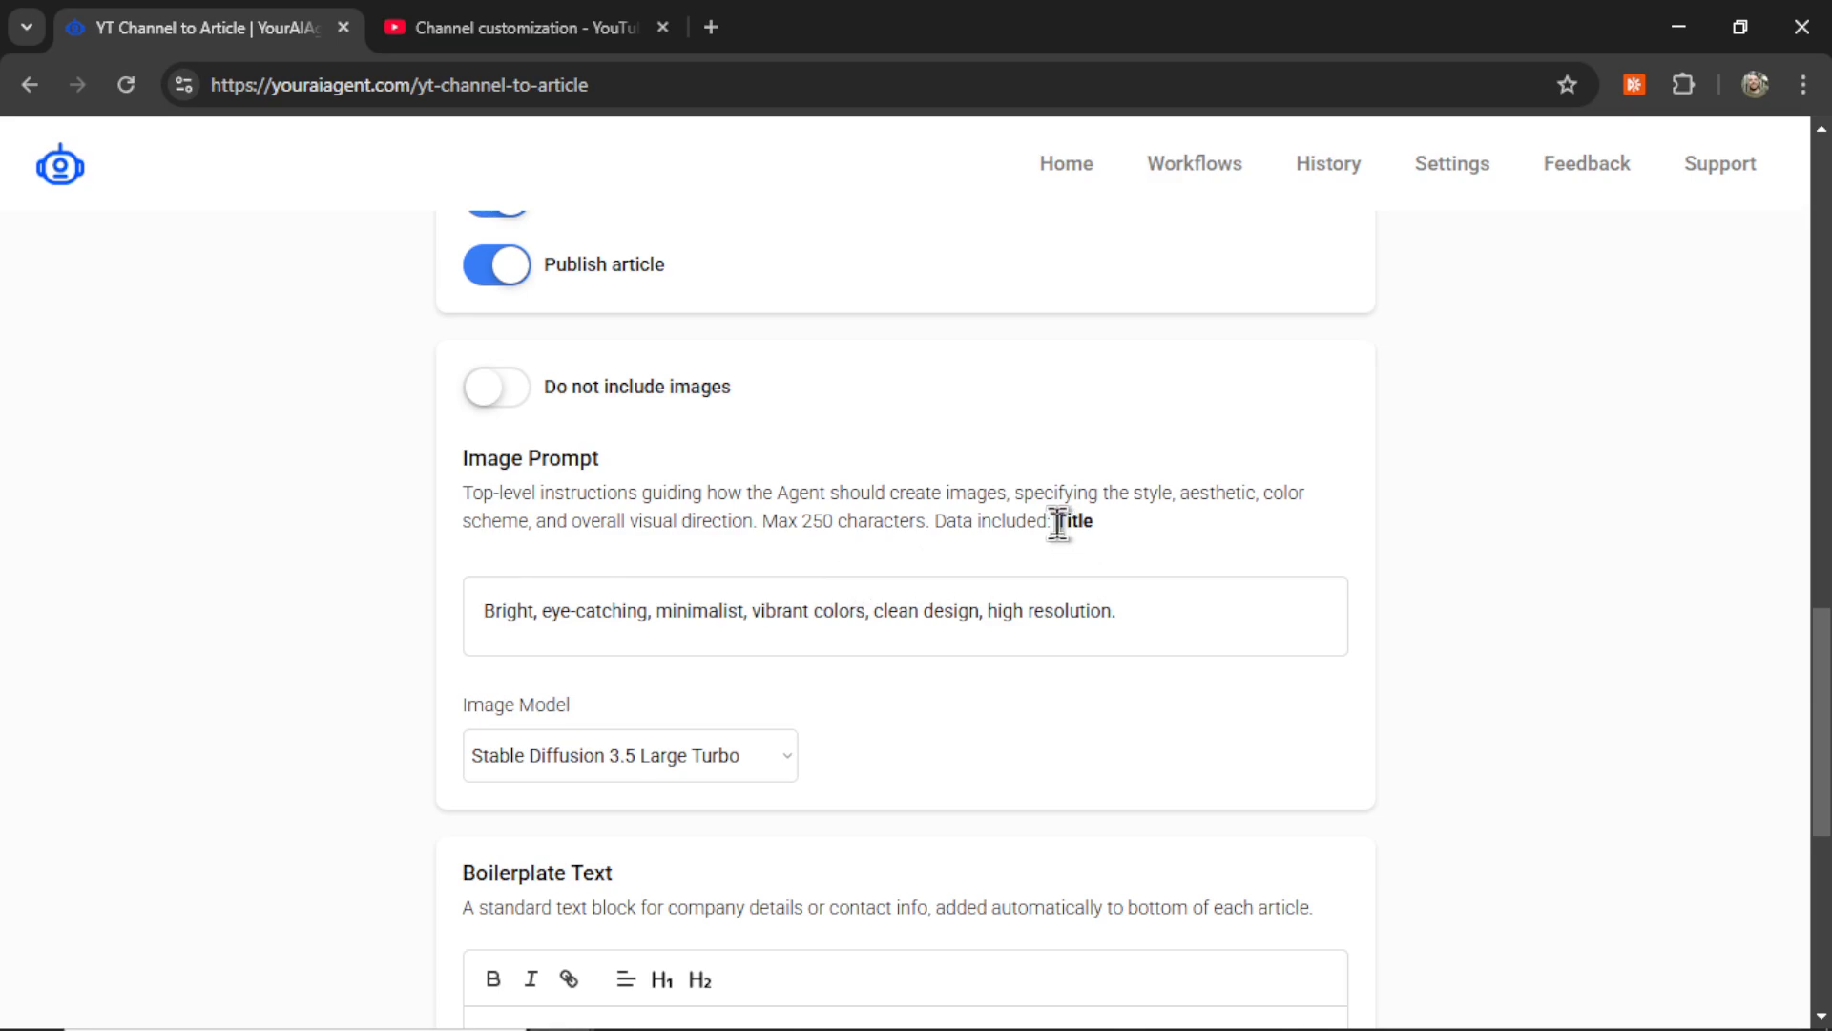
left_click_drag(1057, 520, 1096, 520)
left_click(694, 754)
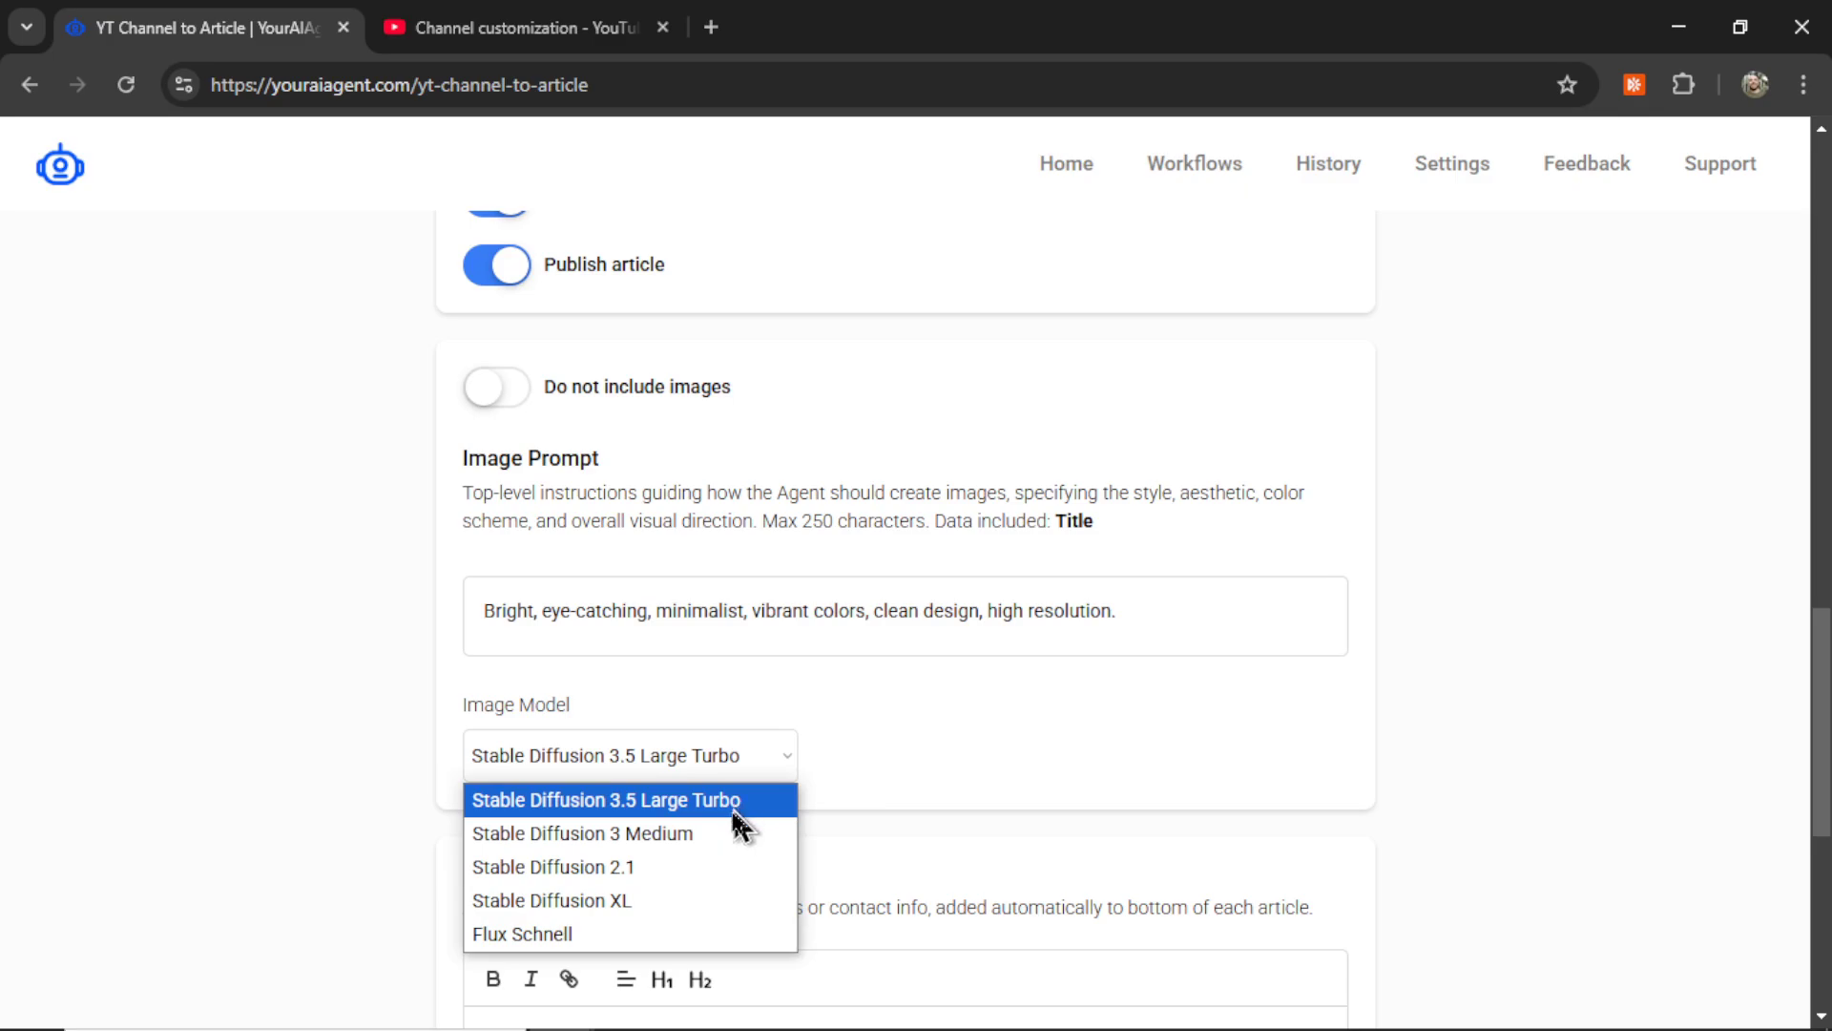
left_click(730, 939)
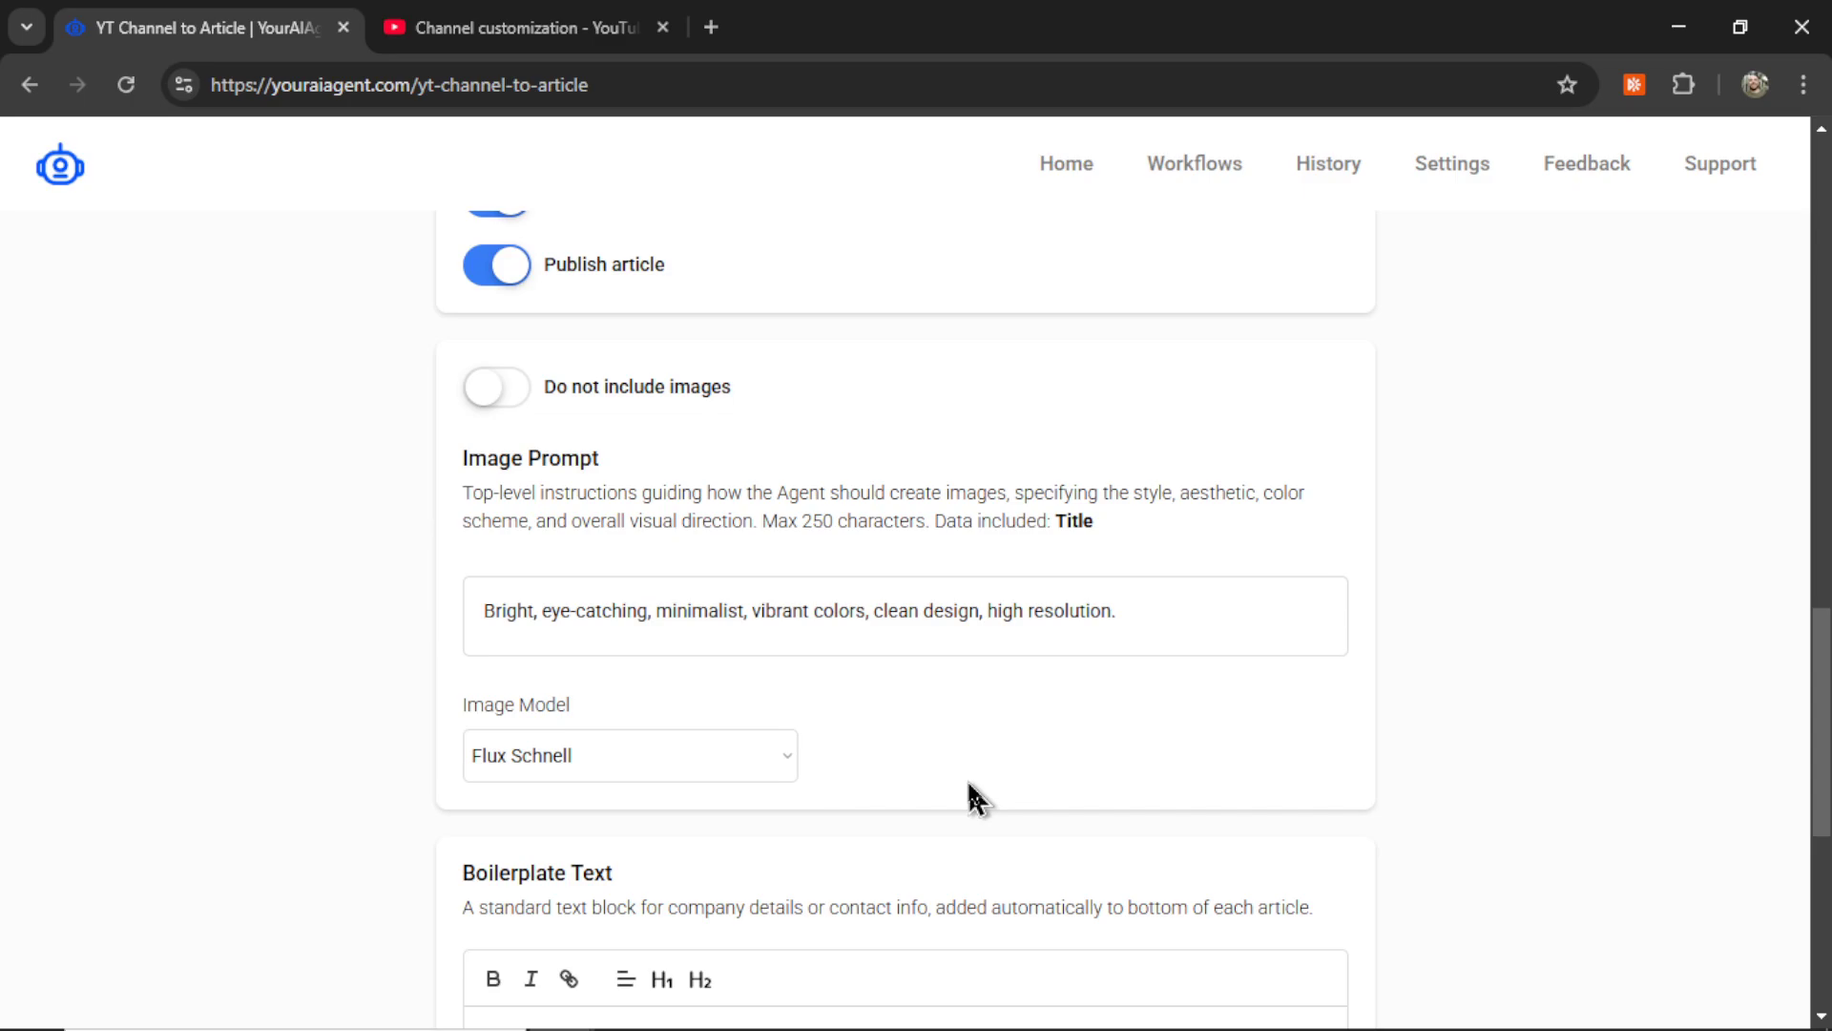
scroll(978, 800, "down", 5)
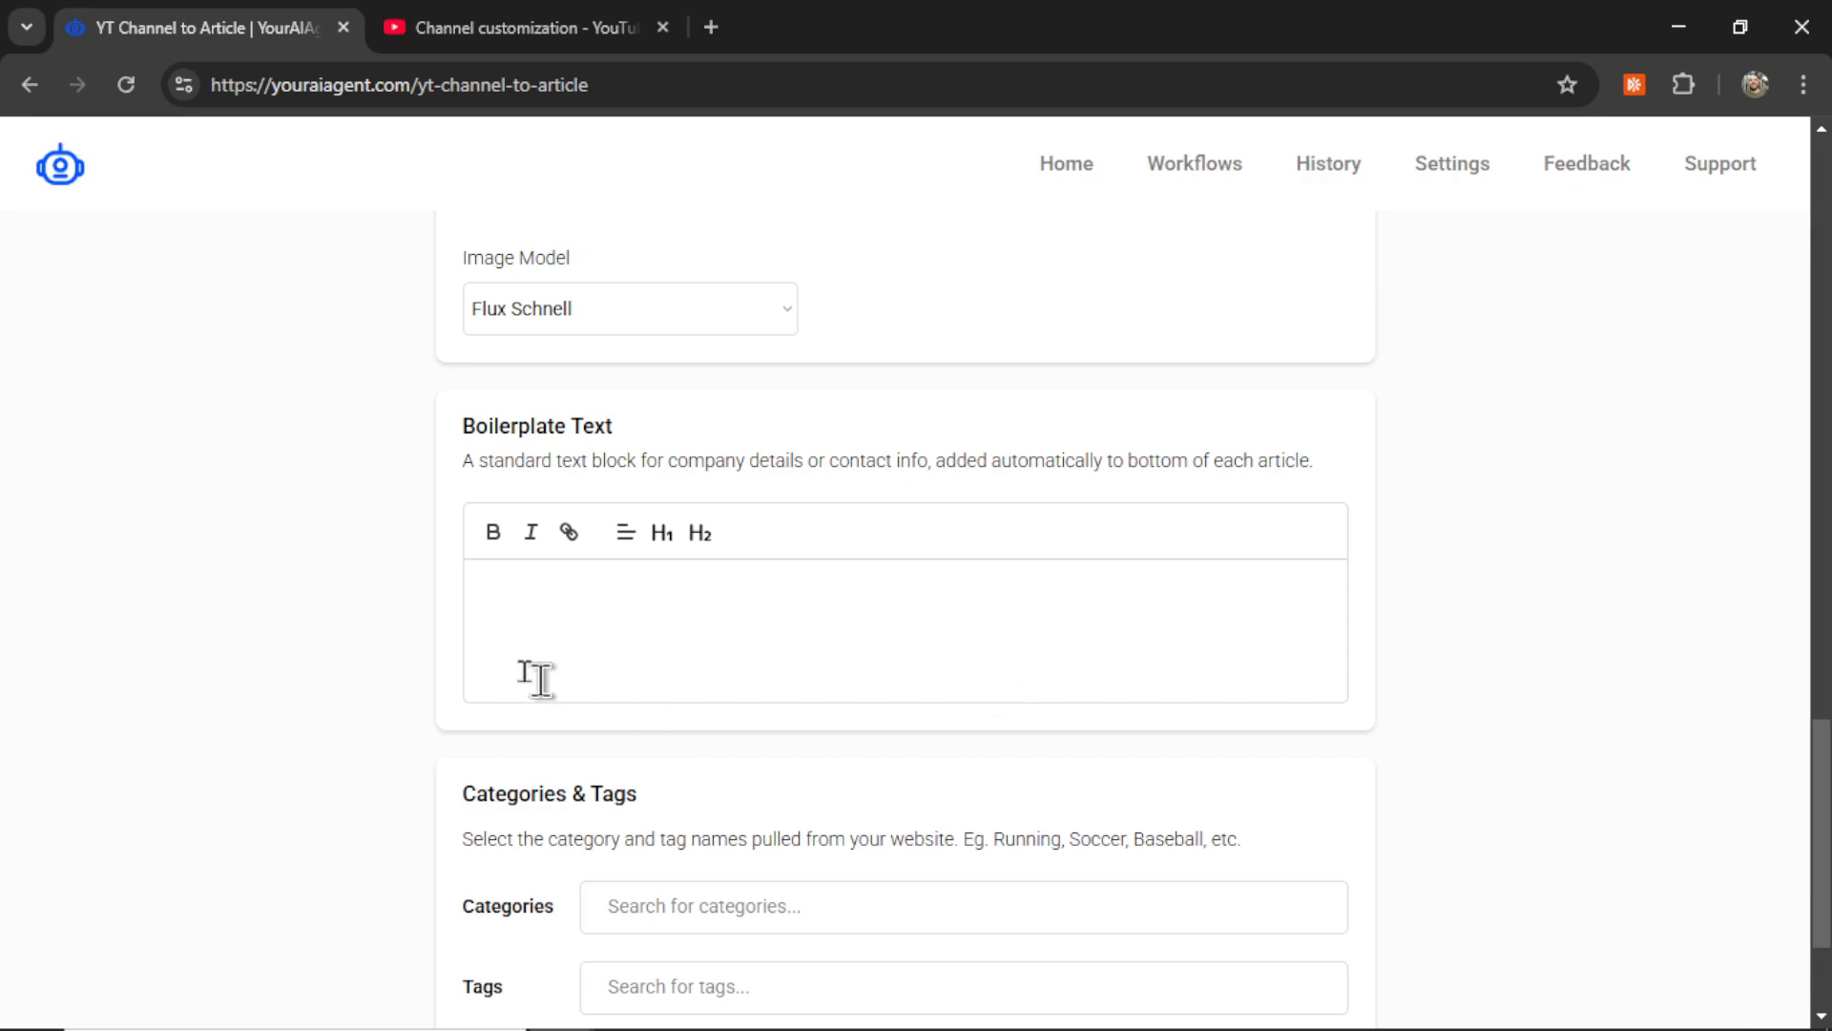
Step: Assign the Video Games category and Super Nintendo tag, then start the agent
scroll(1054, 632, "down", 3)
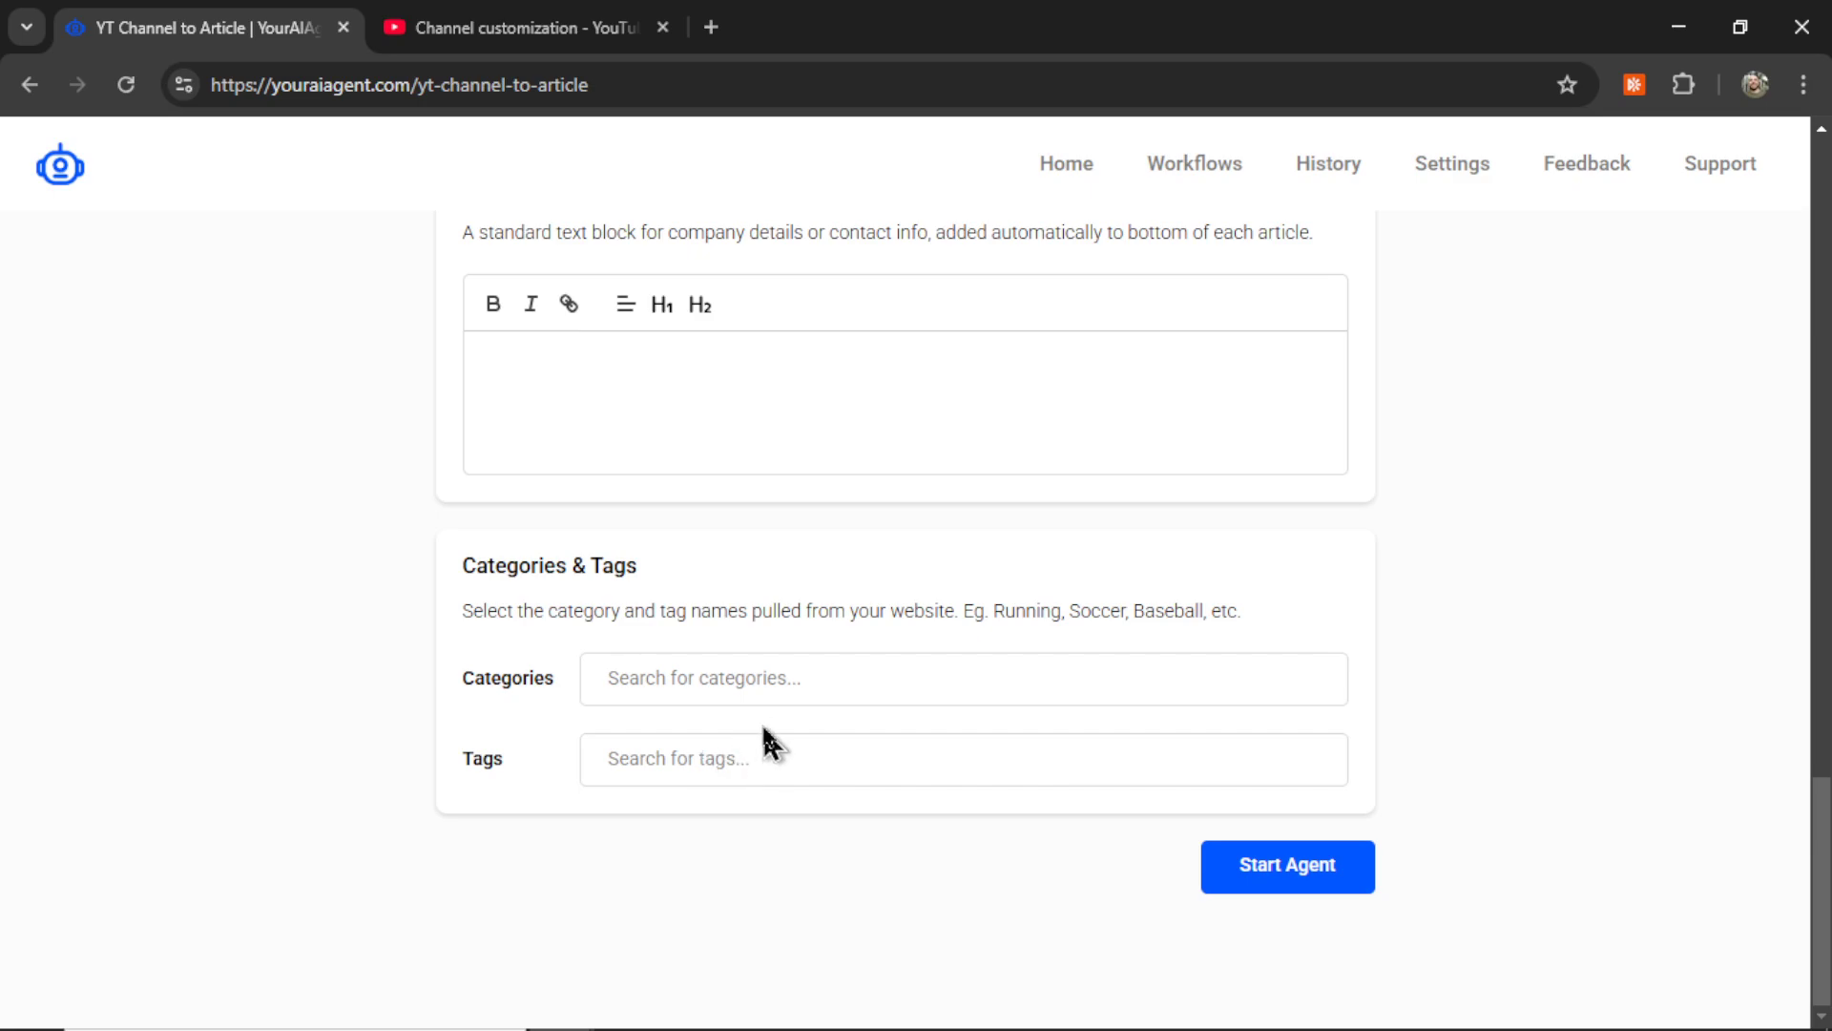
left_click(803, 679)
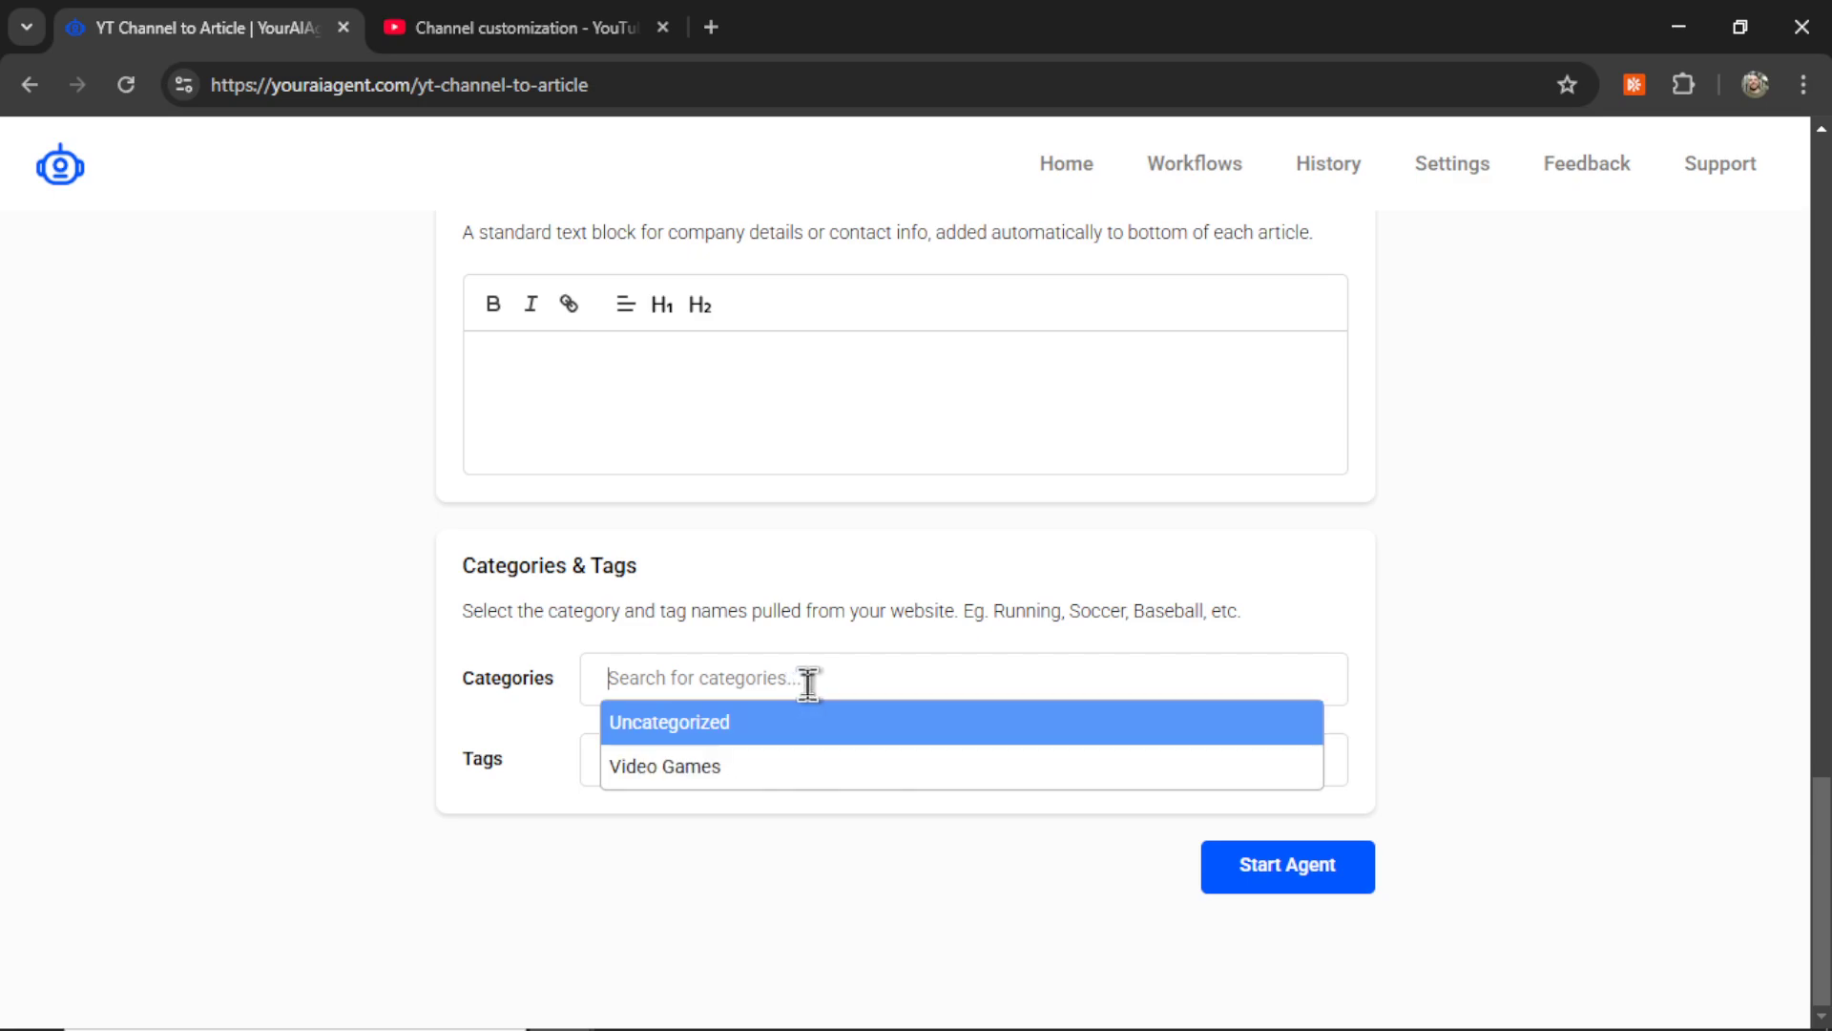
left_click(843, 778)
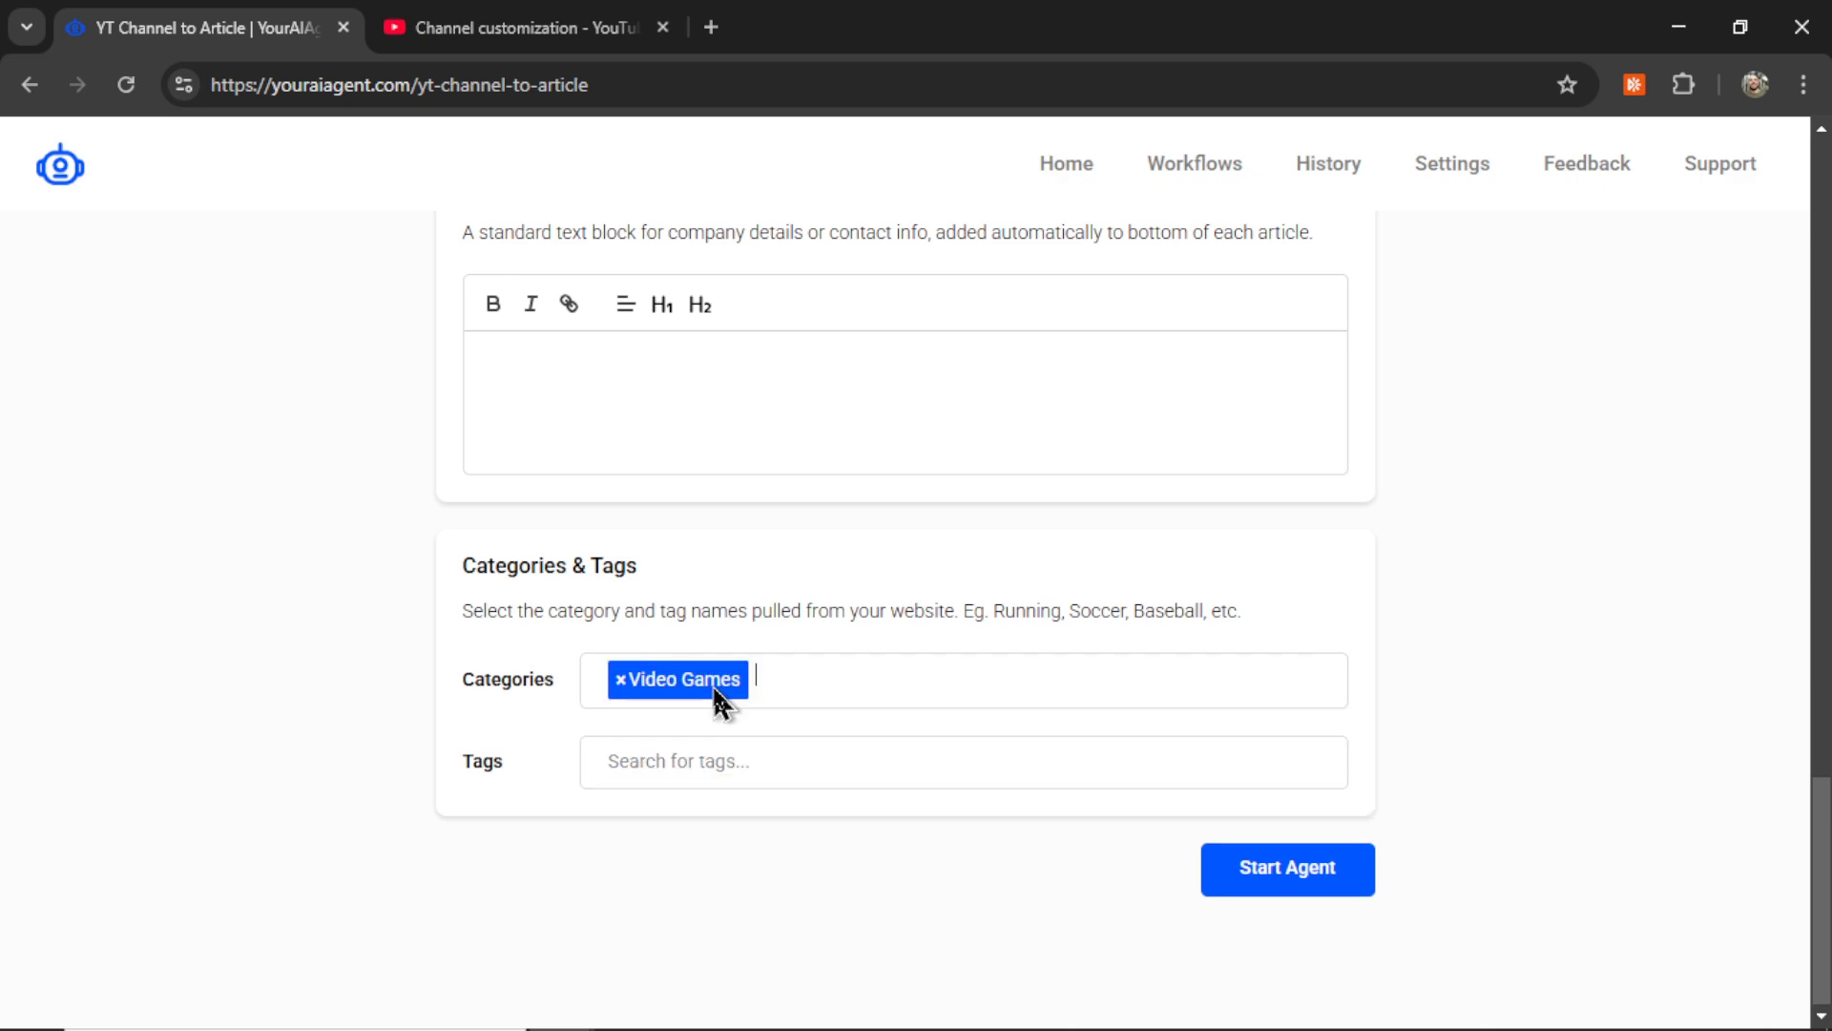
left_click(765, 764)
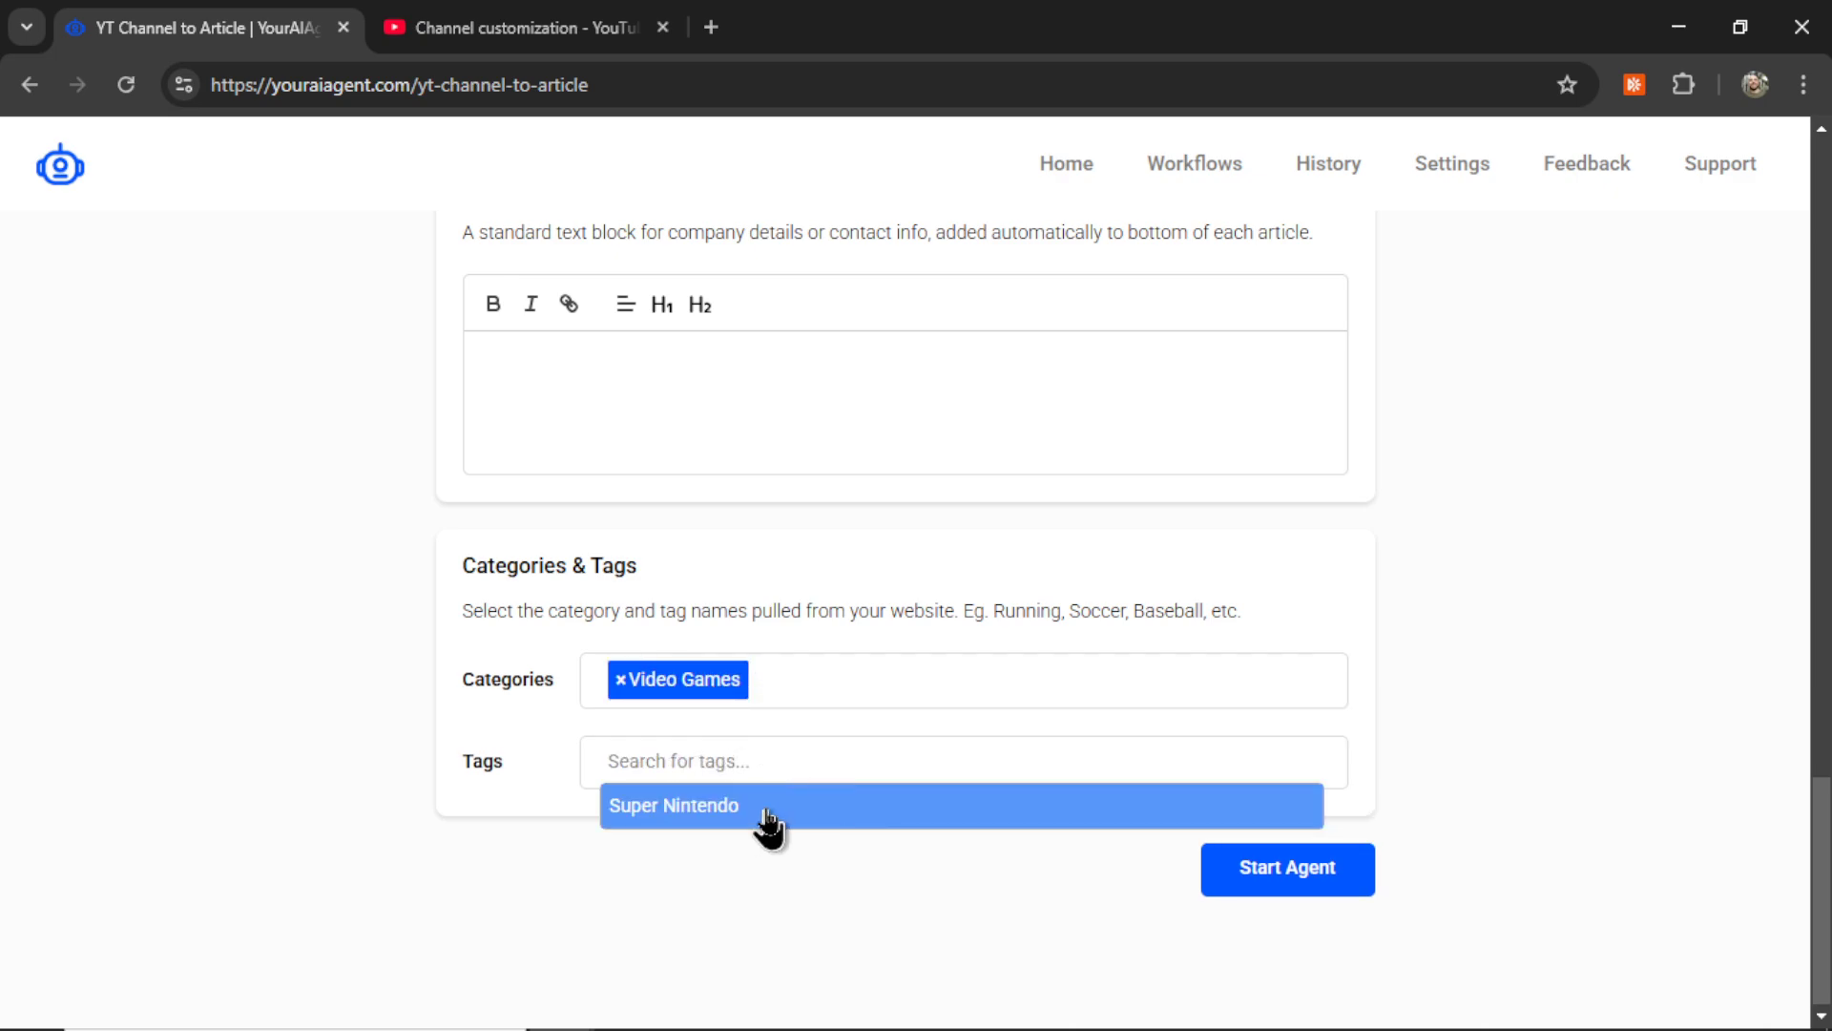
left_click(839, 807)
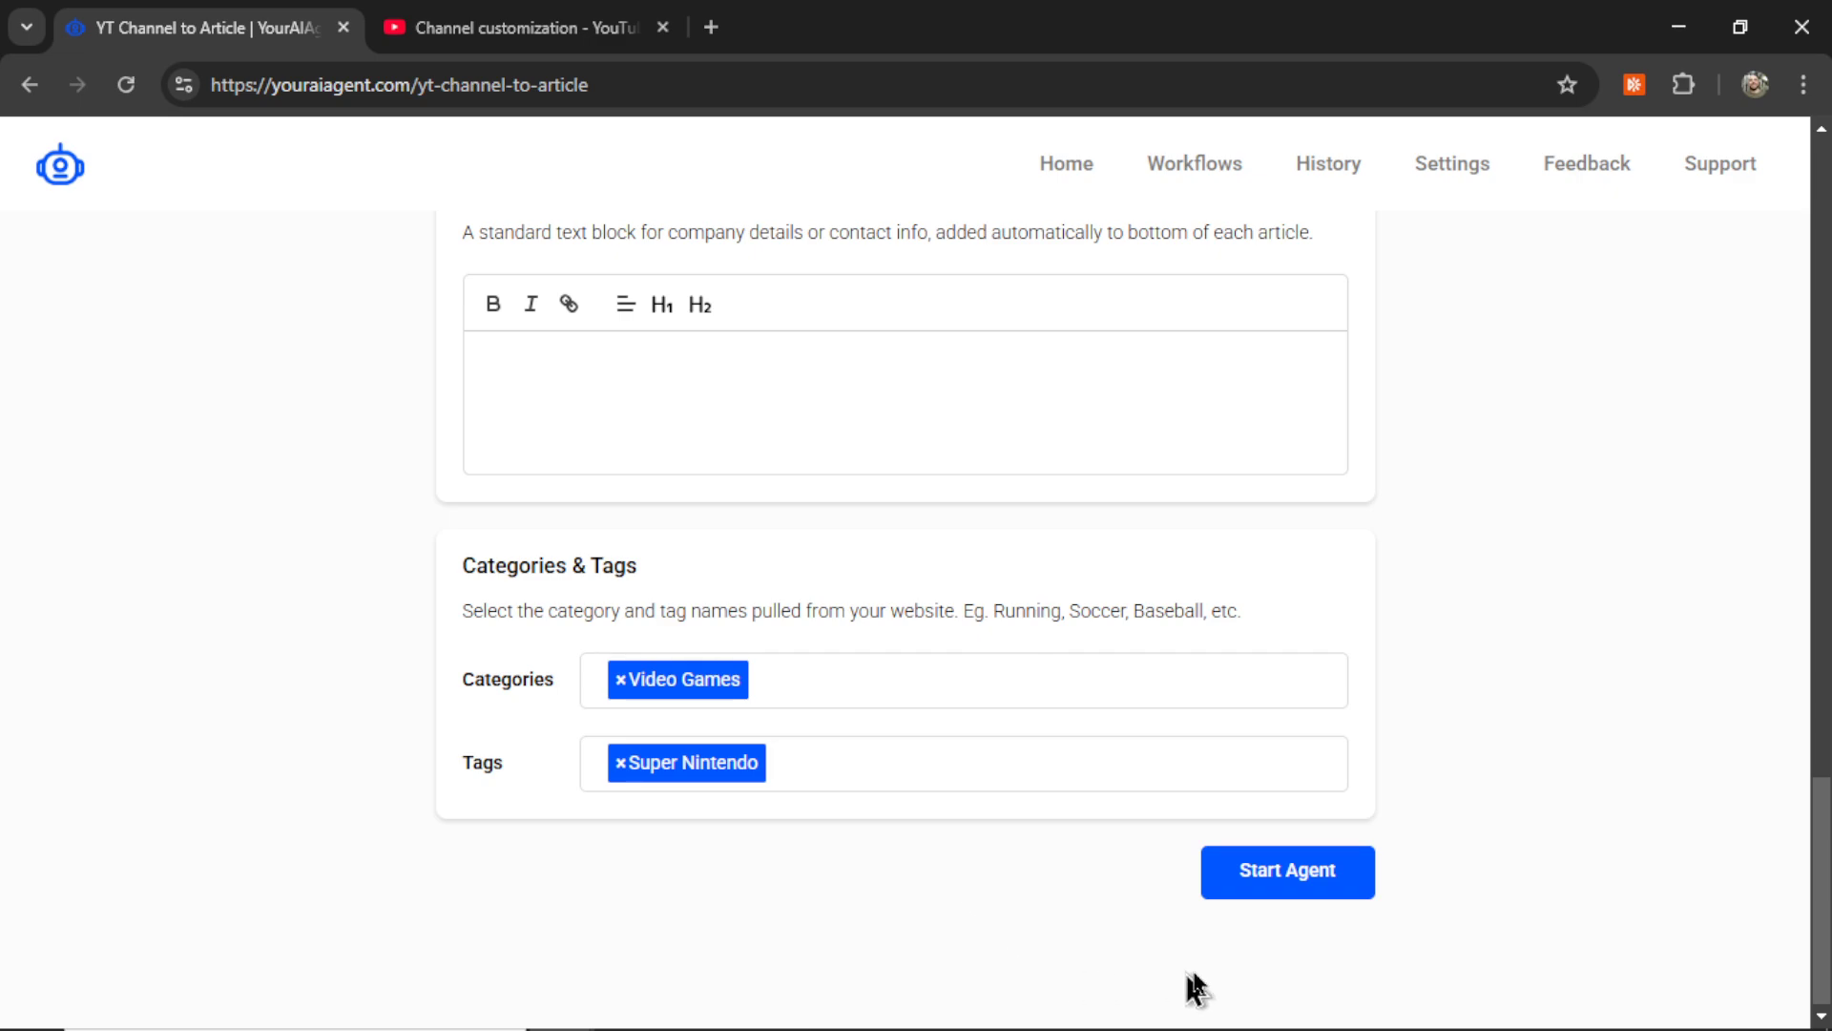
left_click(1288, 880)
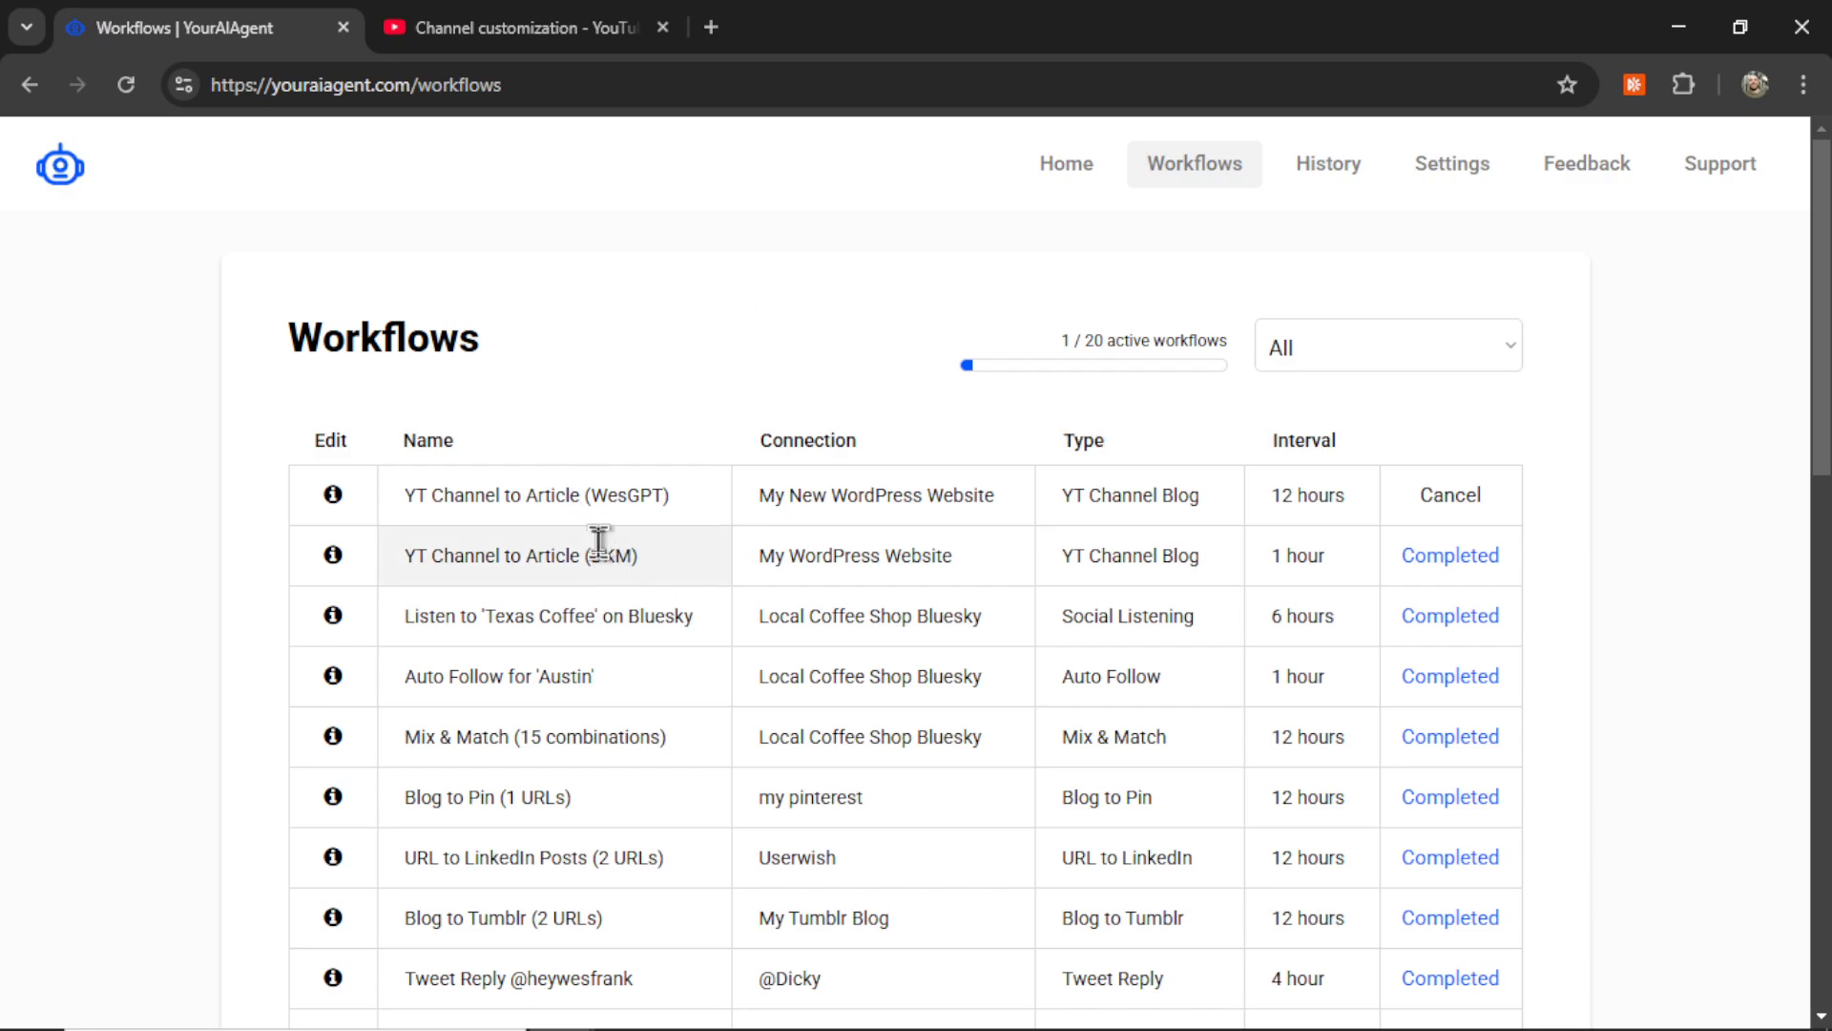
Step: Open the details modal of the YT Channel to Article (WesGPT) workflow row
left_click_drag(590, 496, 663, 497)
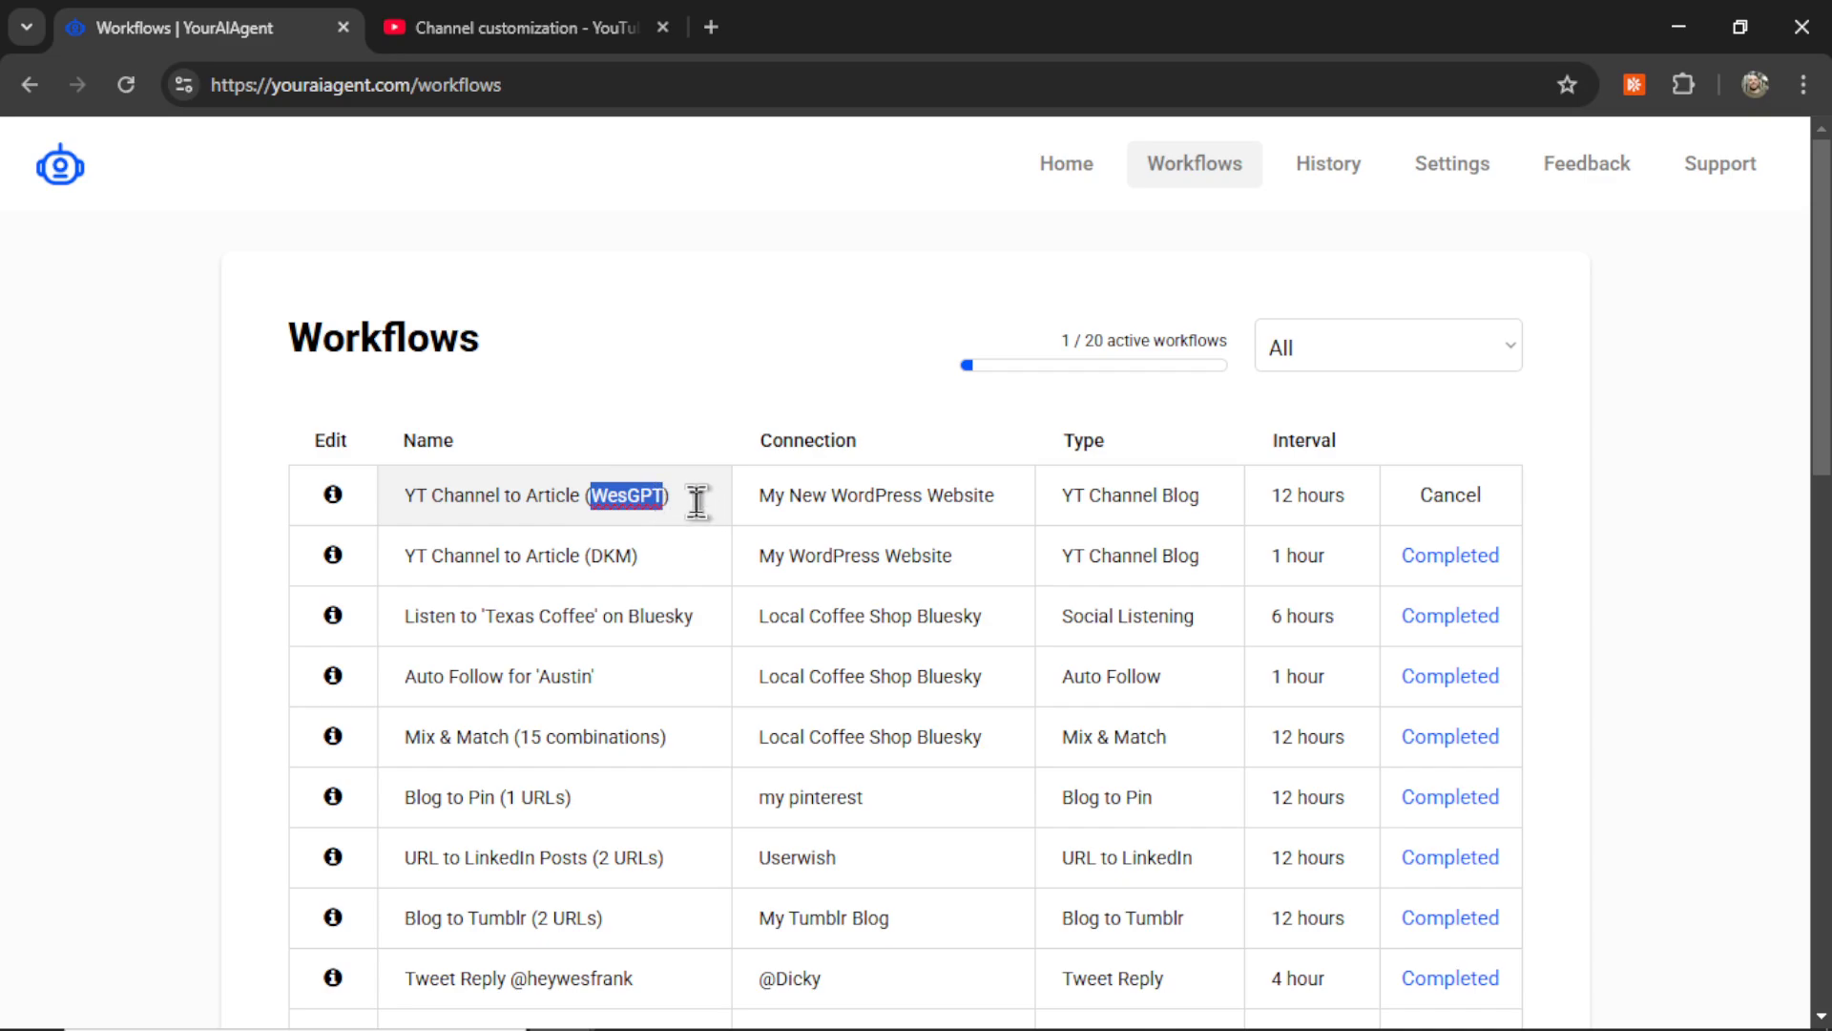
left_click(701, 500)
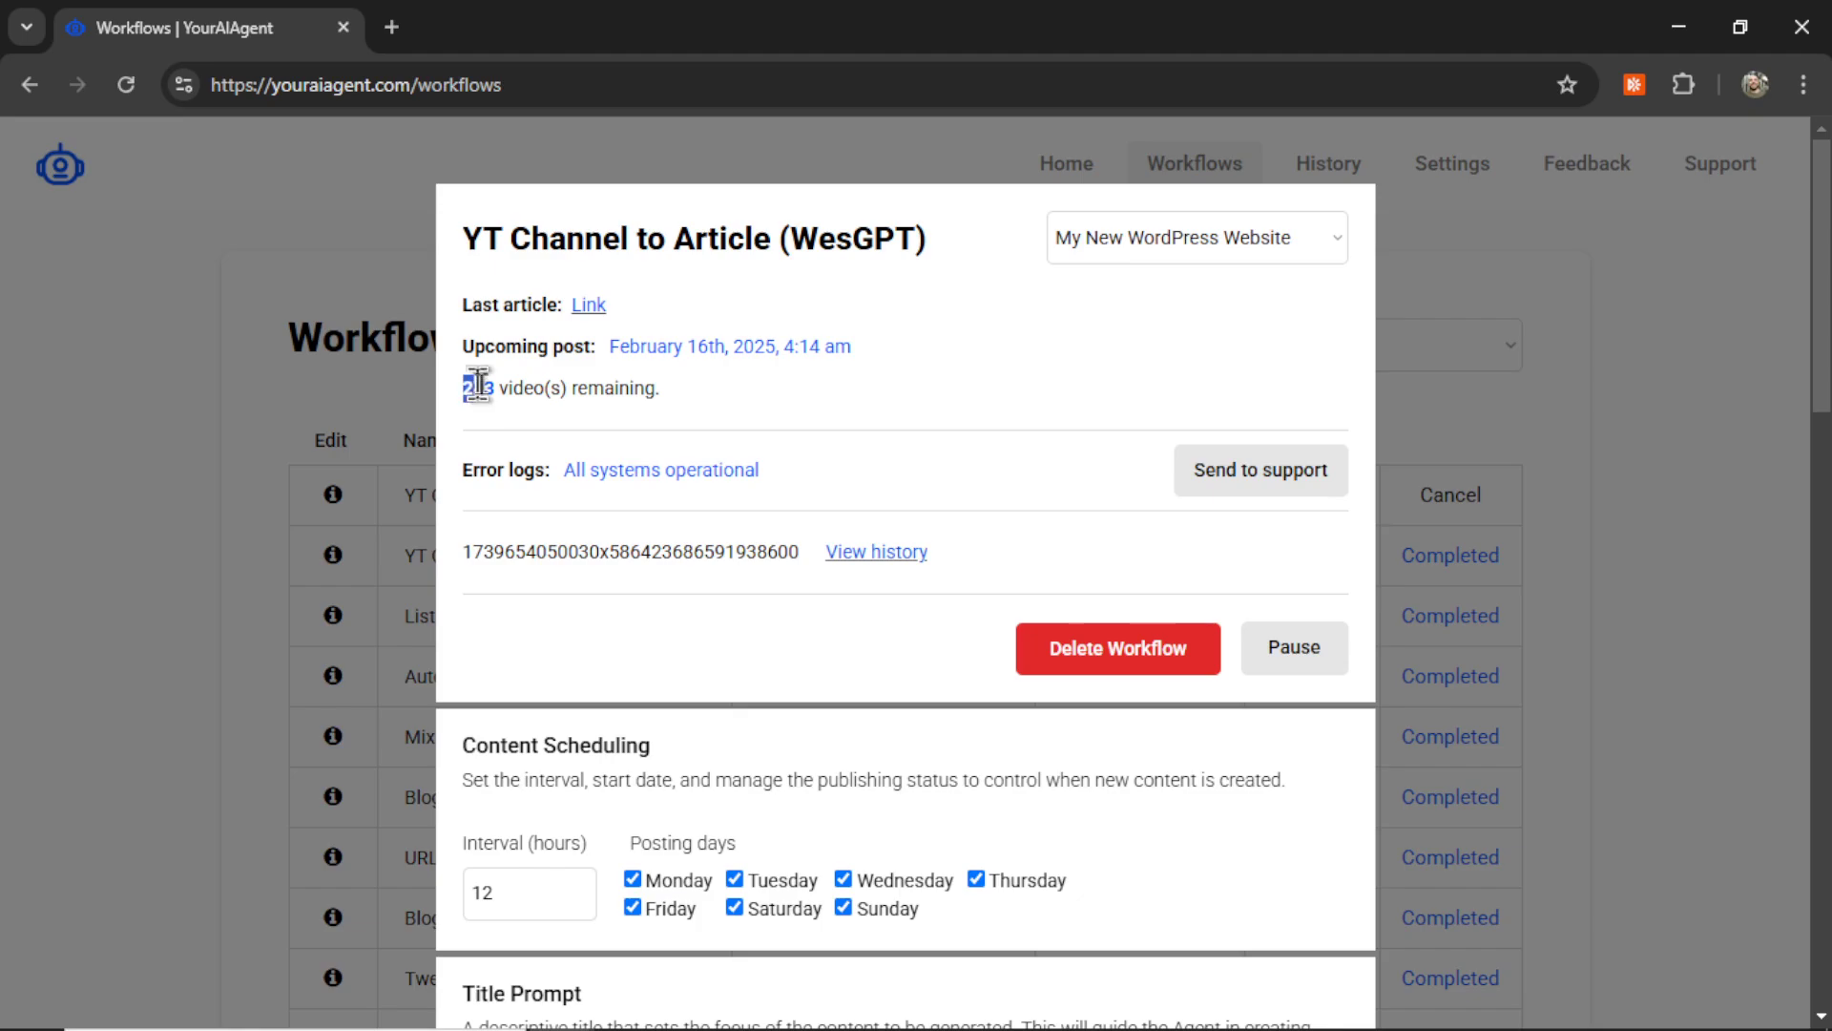
left_click_drag(461, 386, 674, 410)
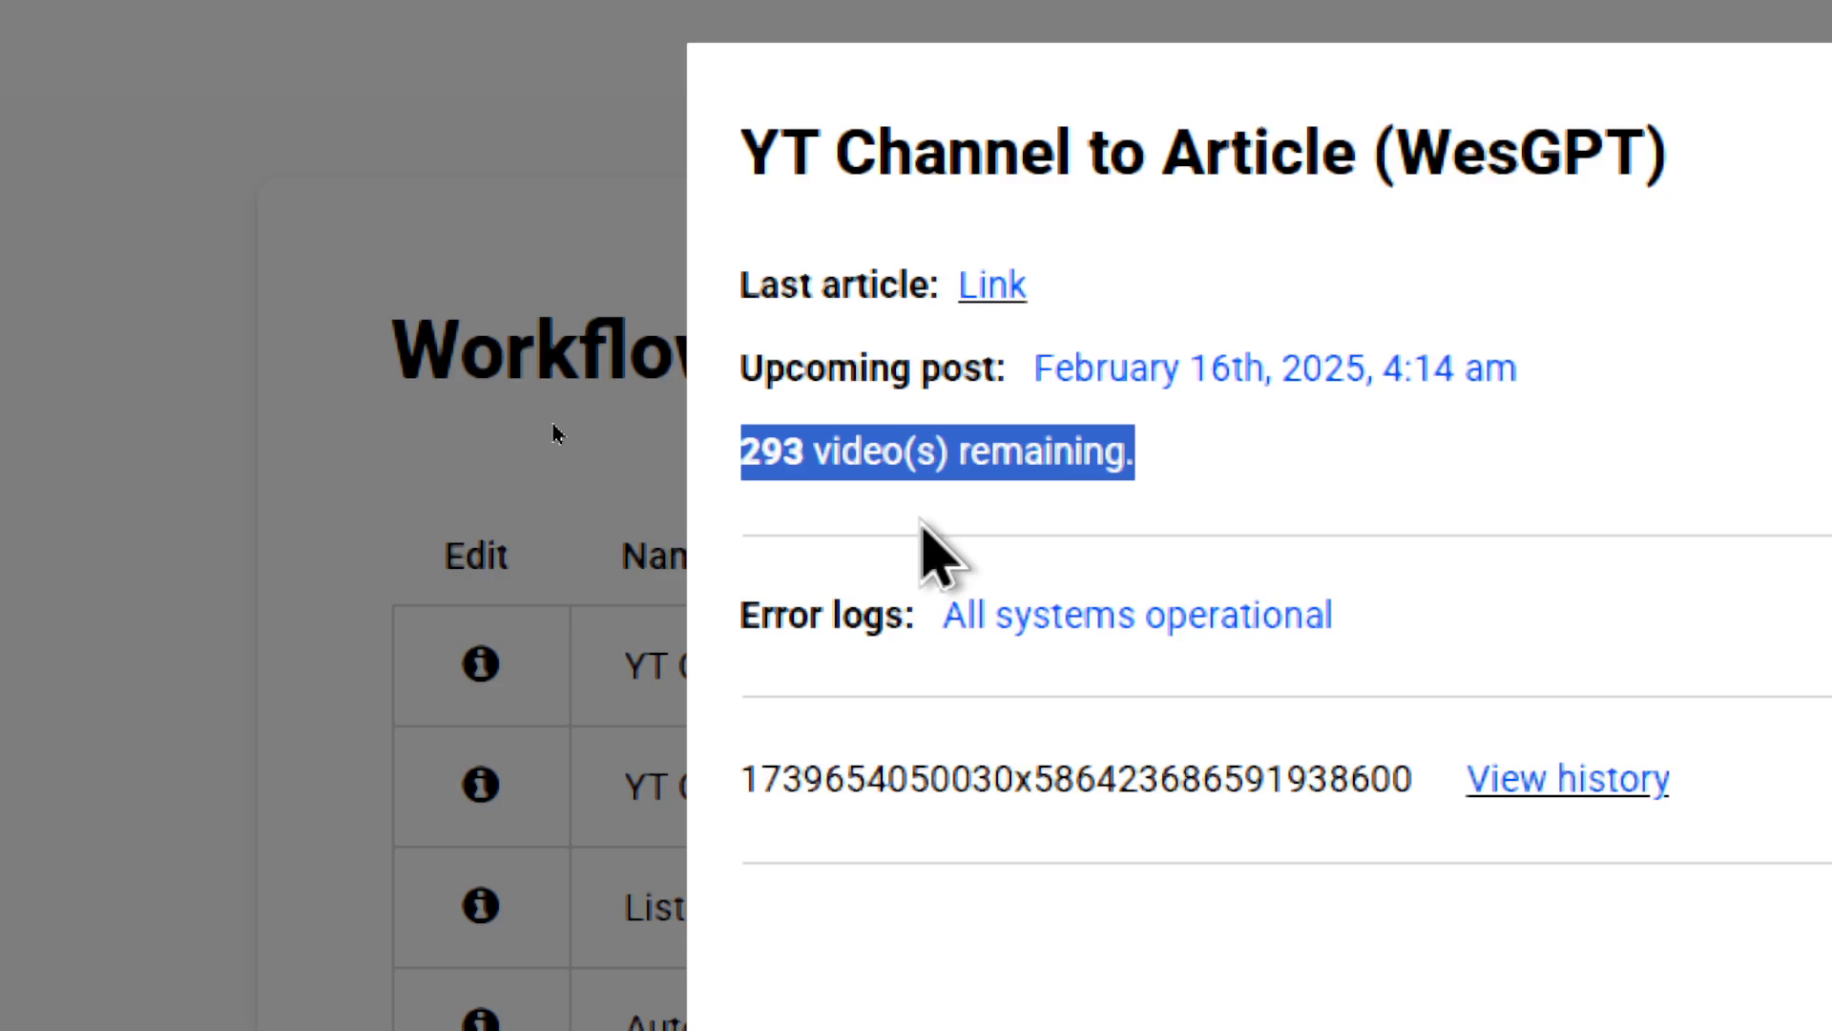
left_click(940, 553)
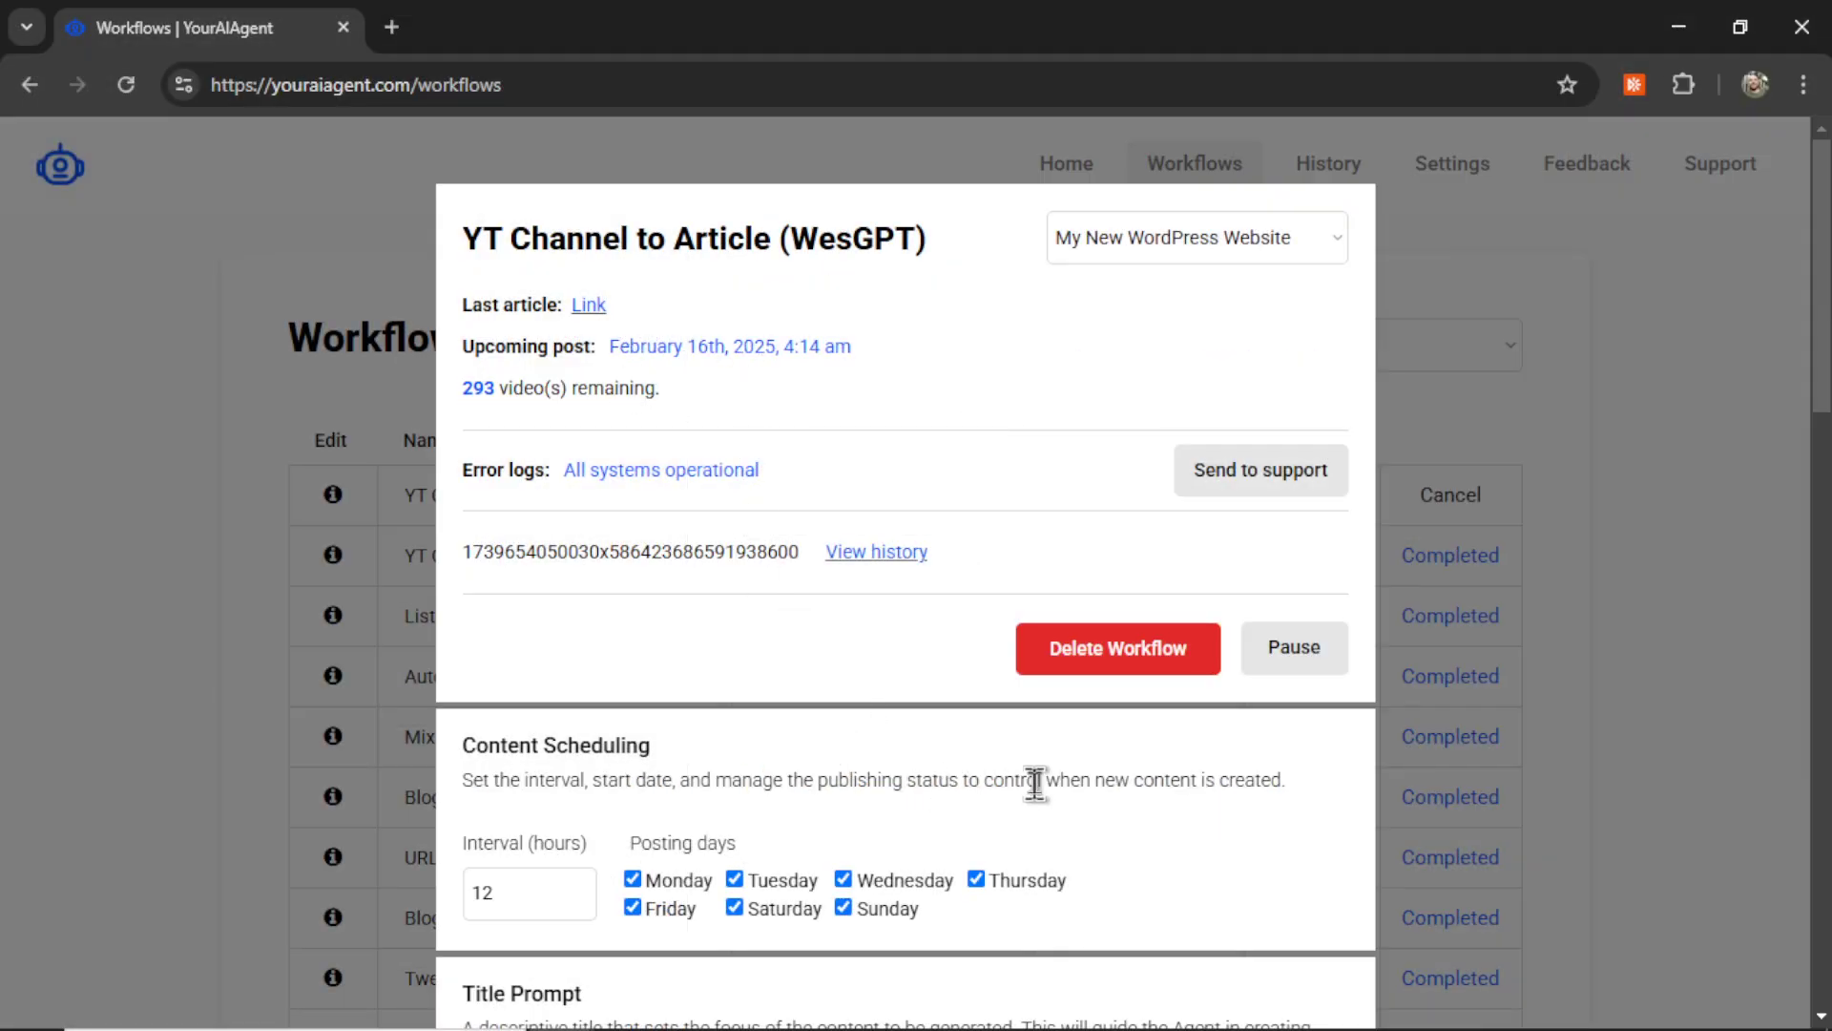
scroll(1152, 790, "down", 3)
scroll(1148, 781, "down", 8)
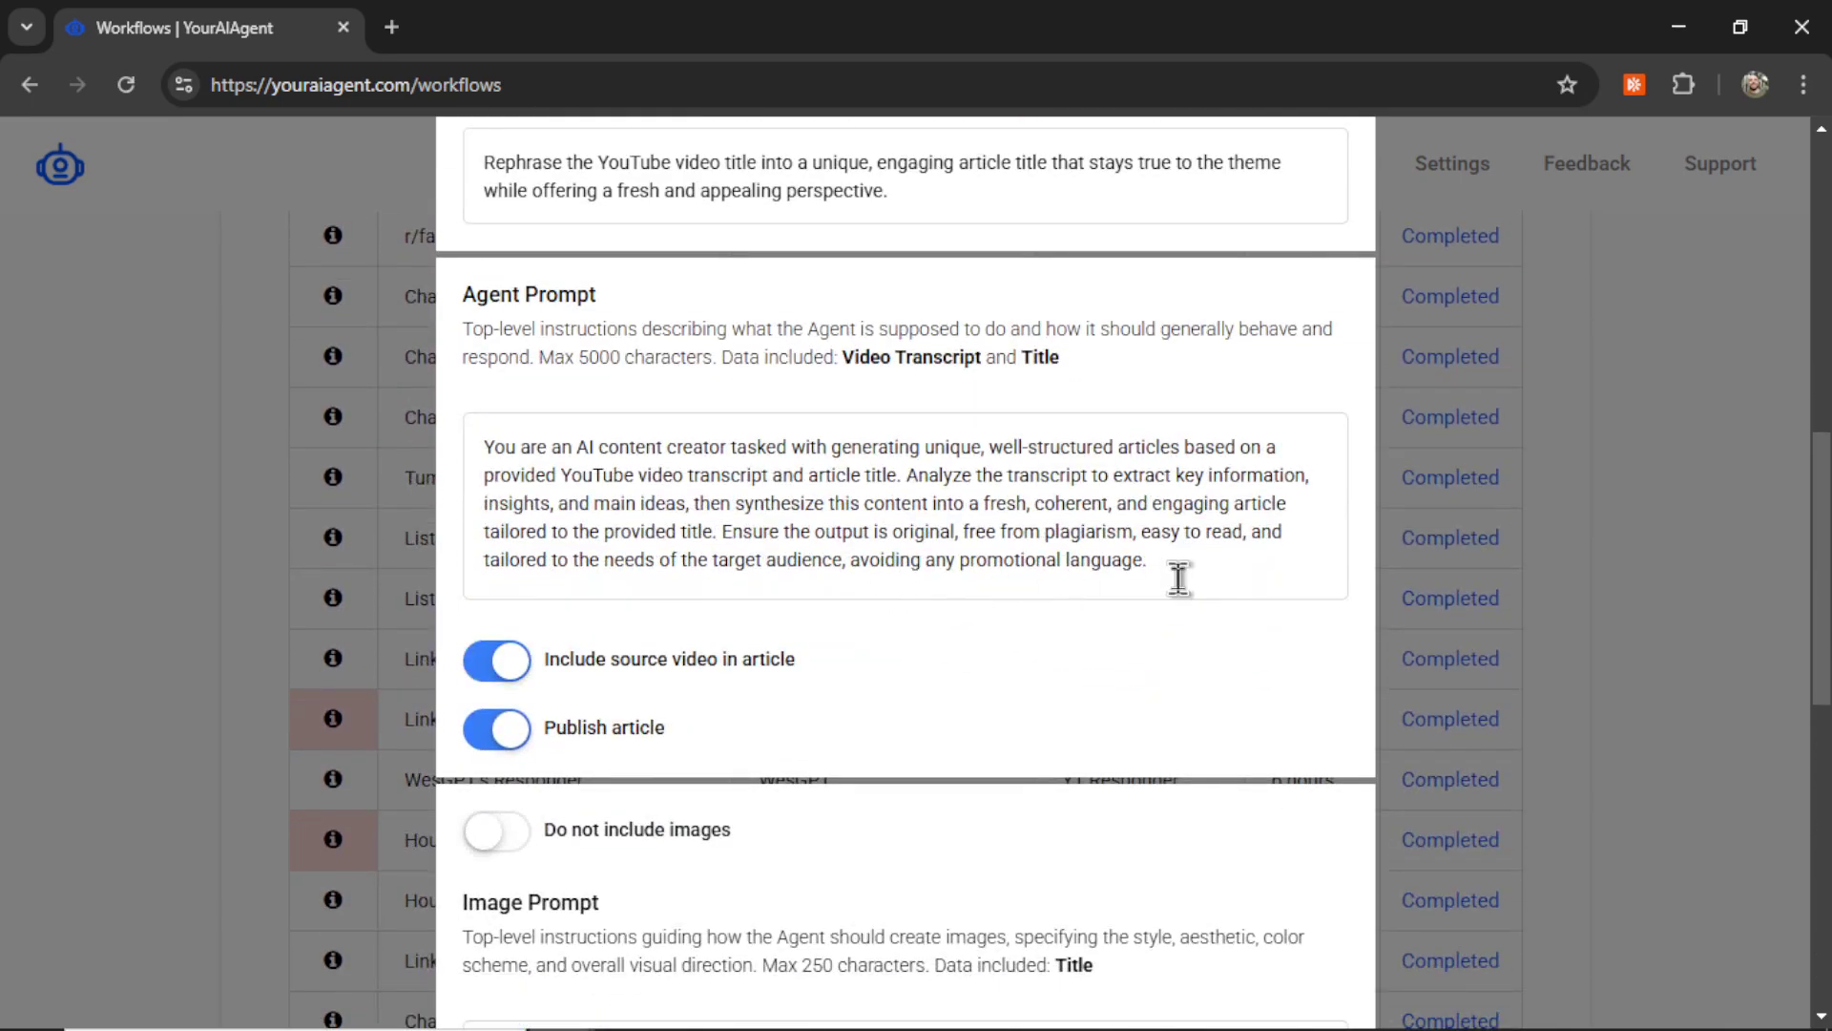
scroll(1168, 562, "up", 2)
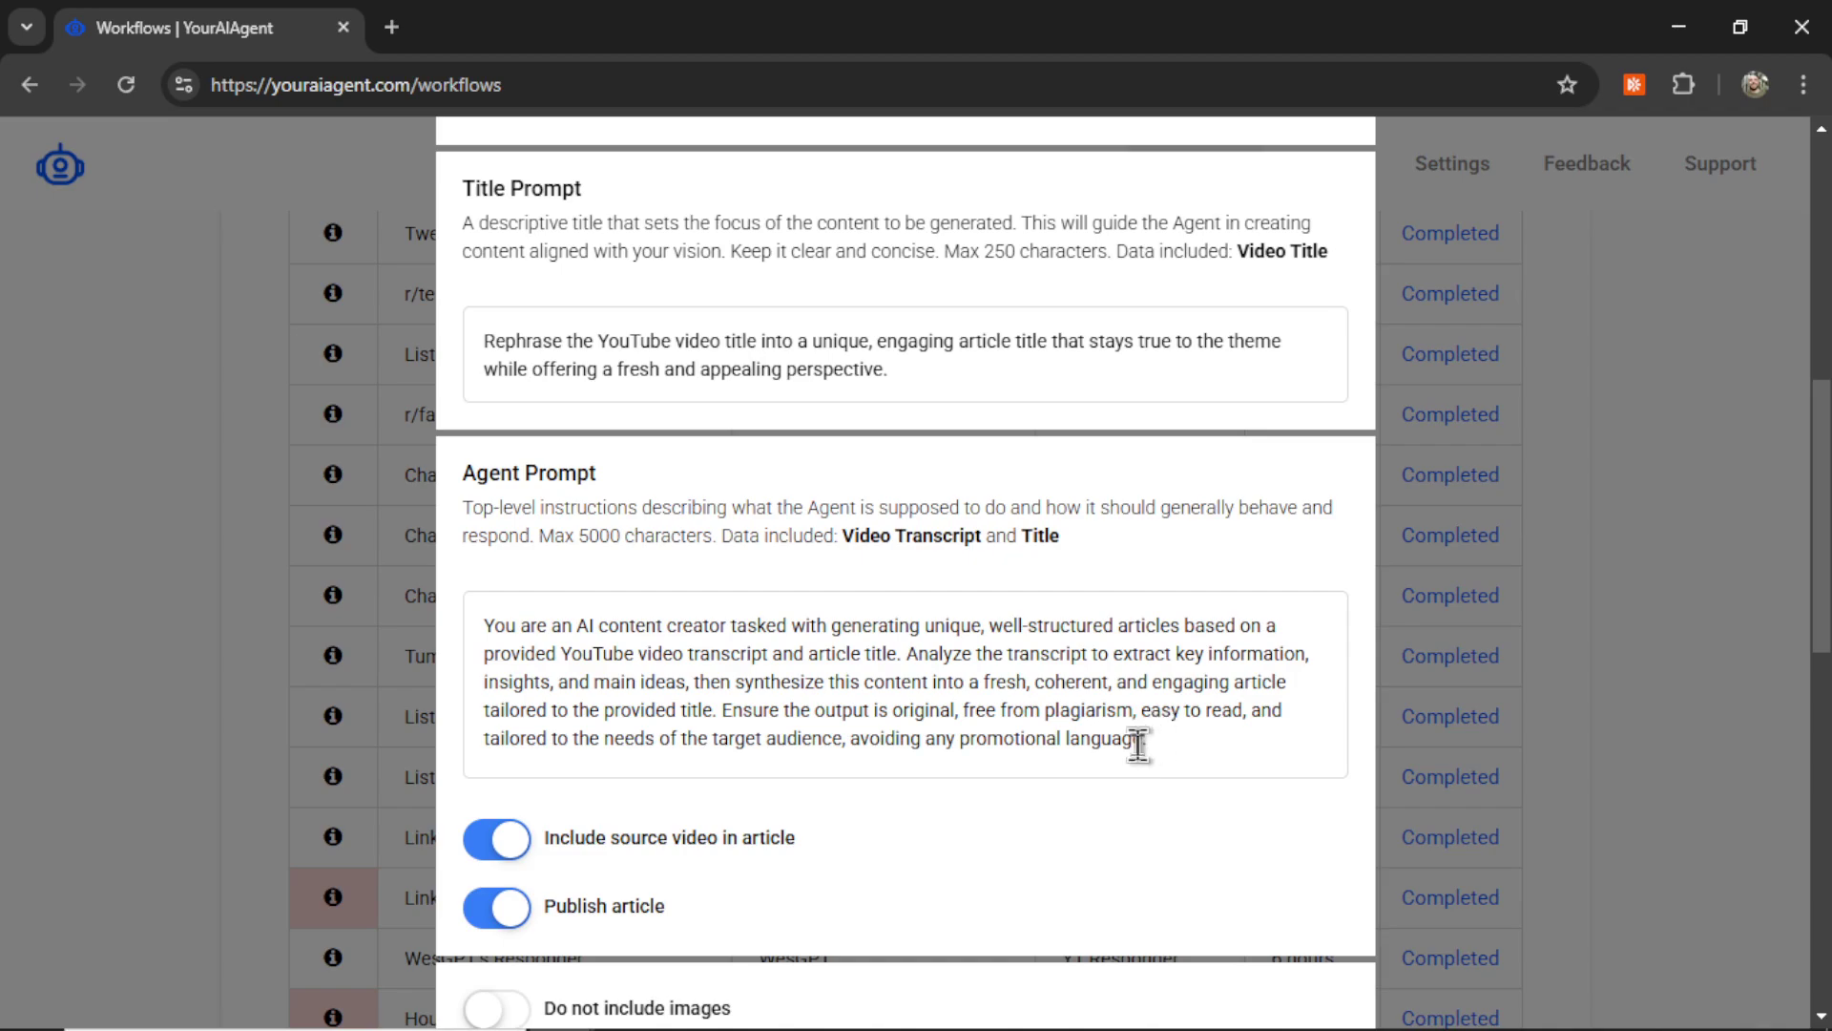
scroll(1161, 737, "down", 12)
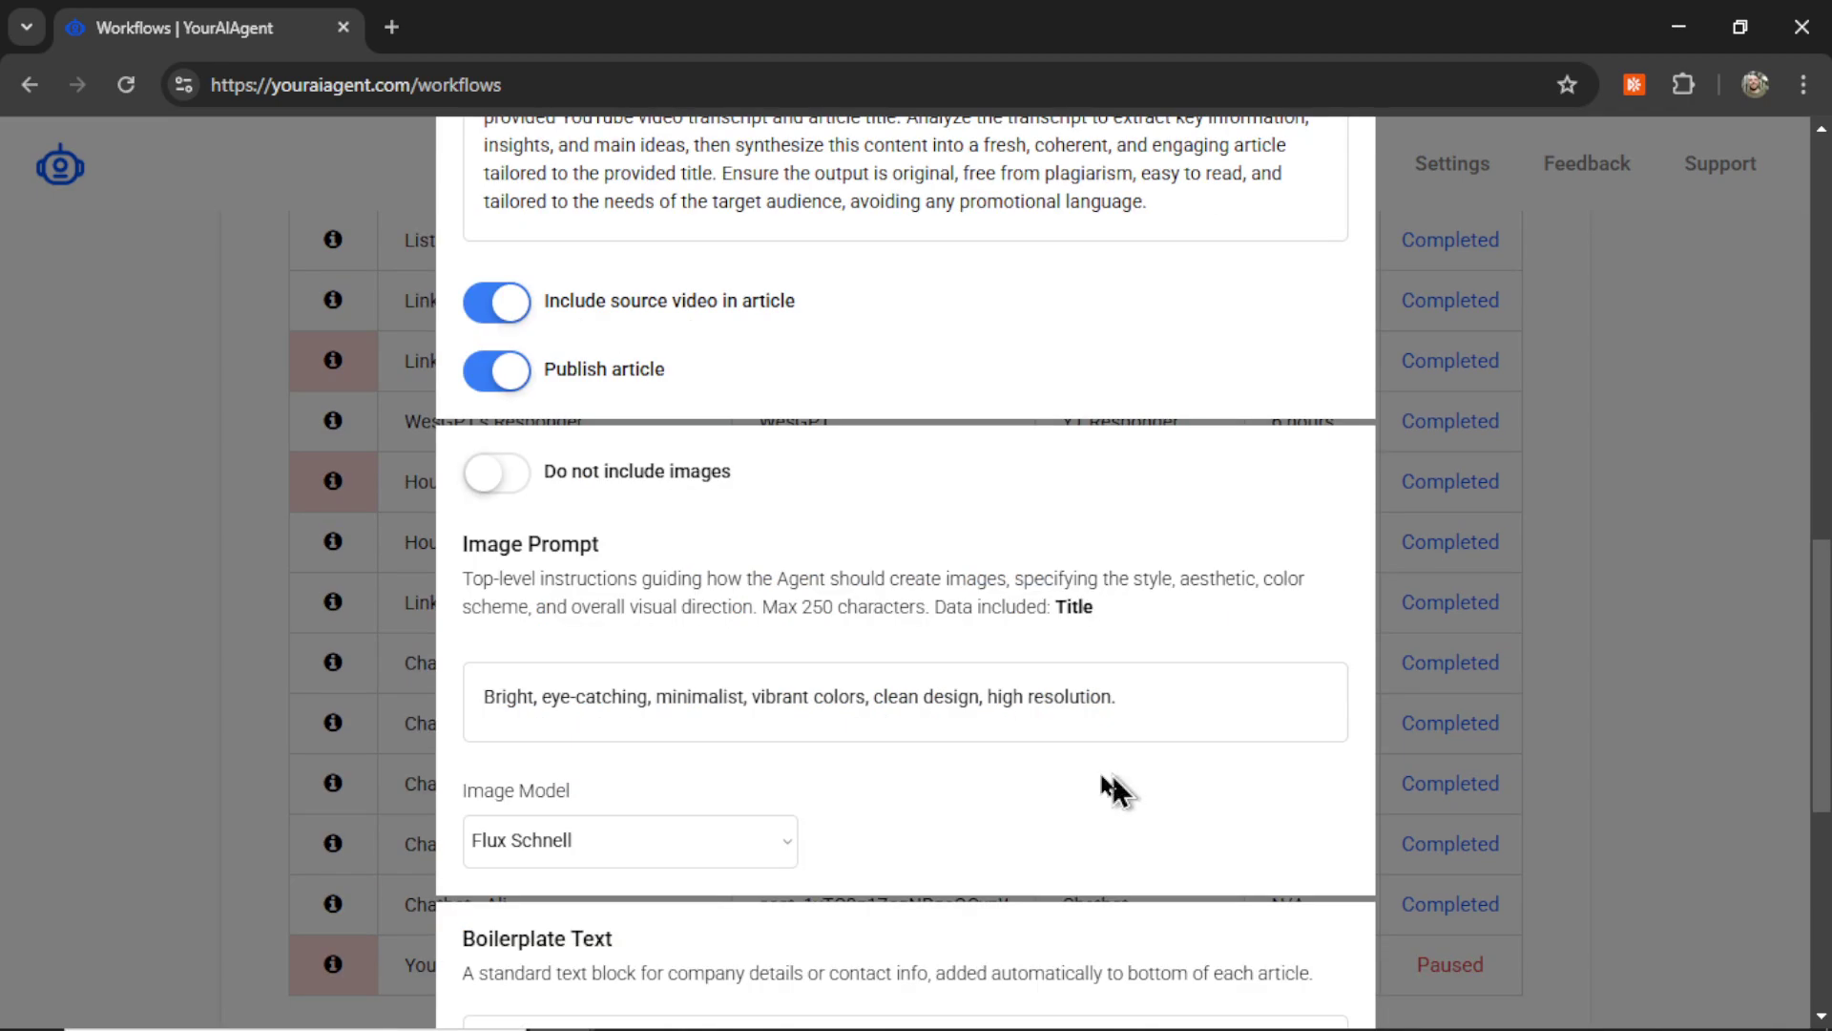
scroll(871, 655, "down", 1)
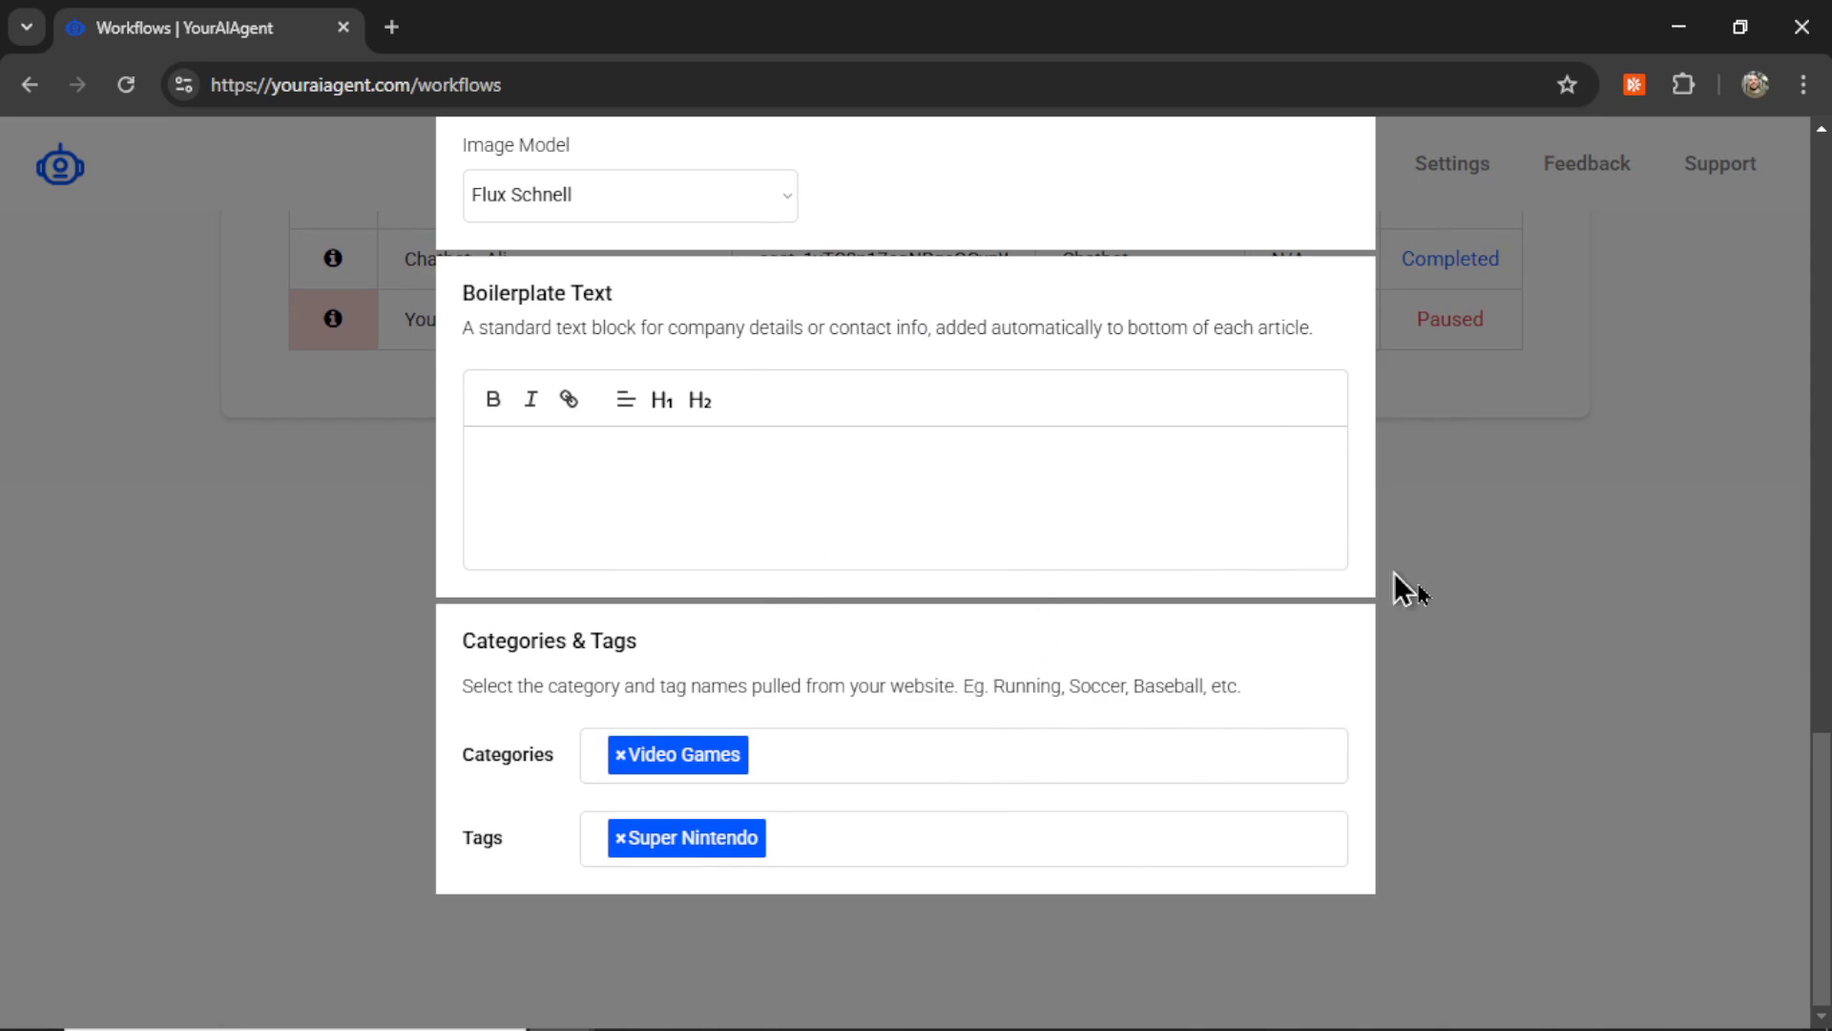
scroll(1399, 588, "up", 15)
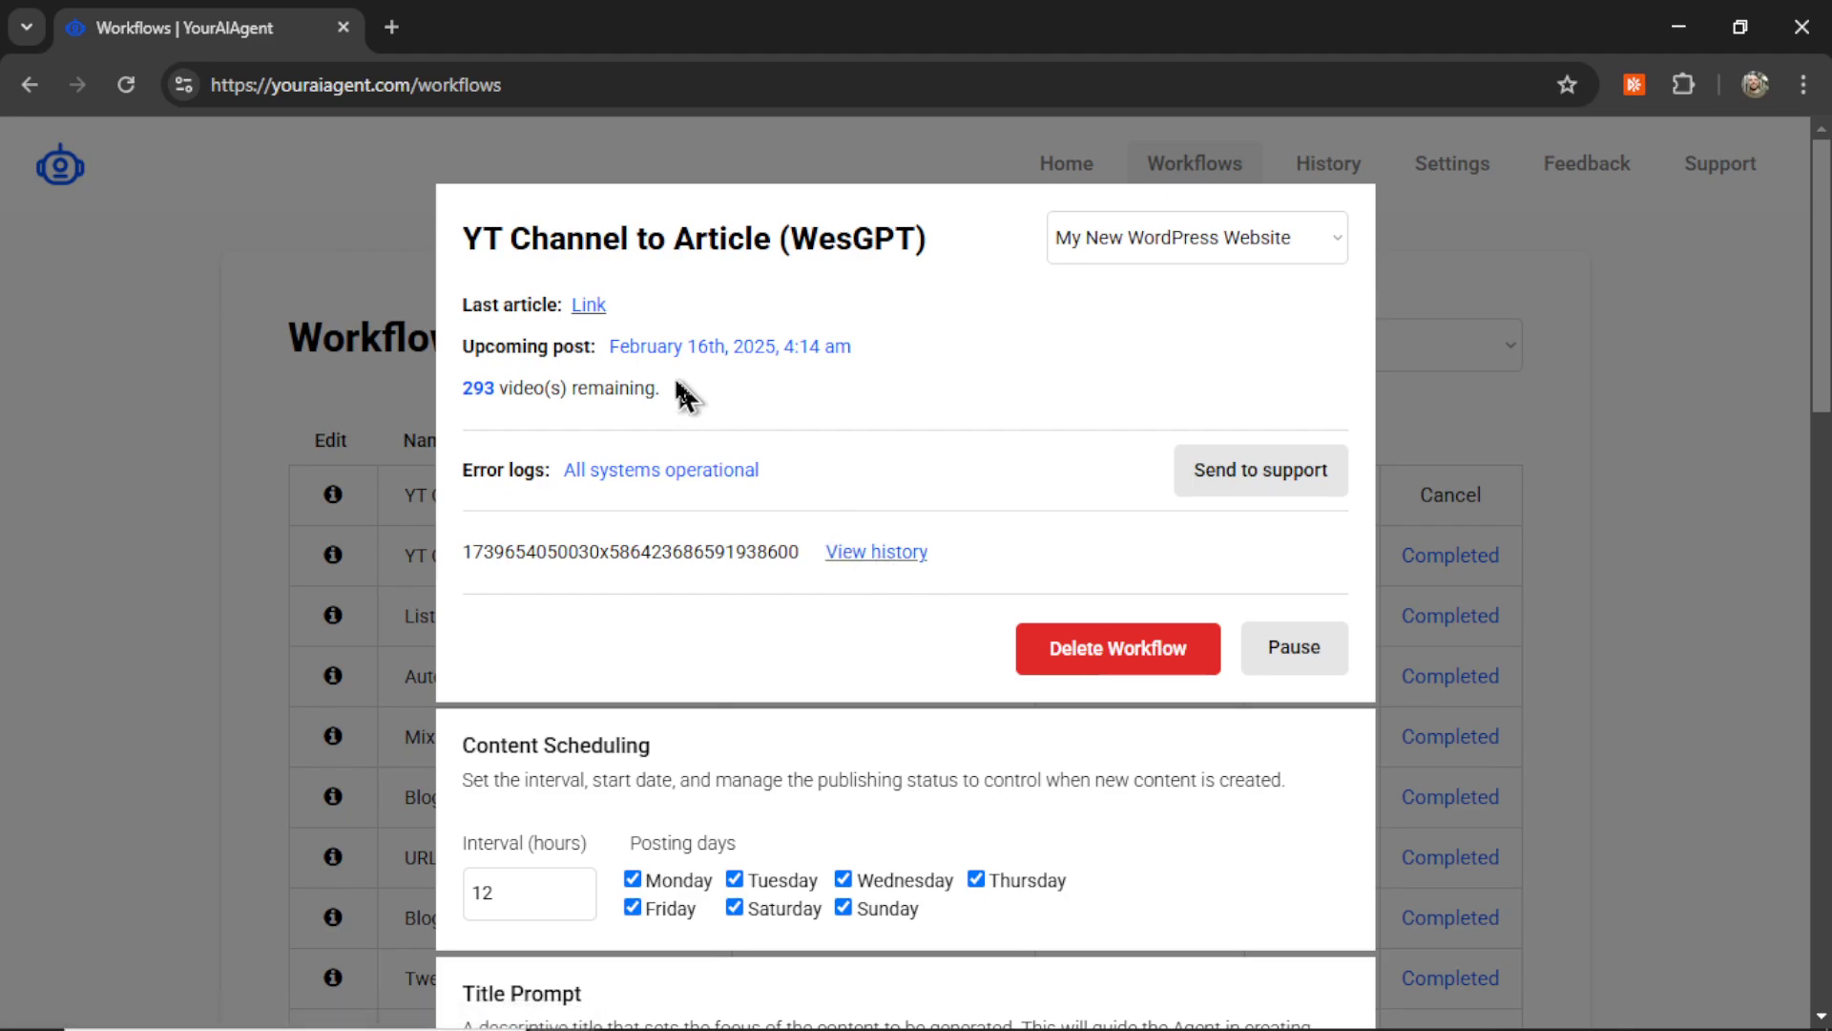
Step: Open the last published article and play its embedded source video muted
left_click(589, 305)
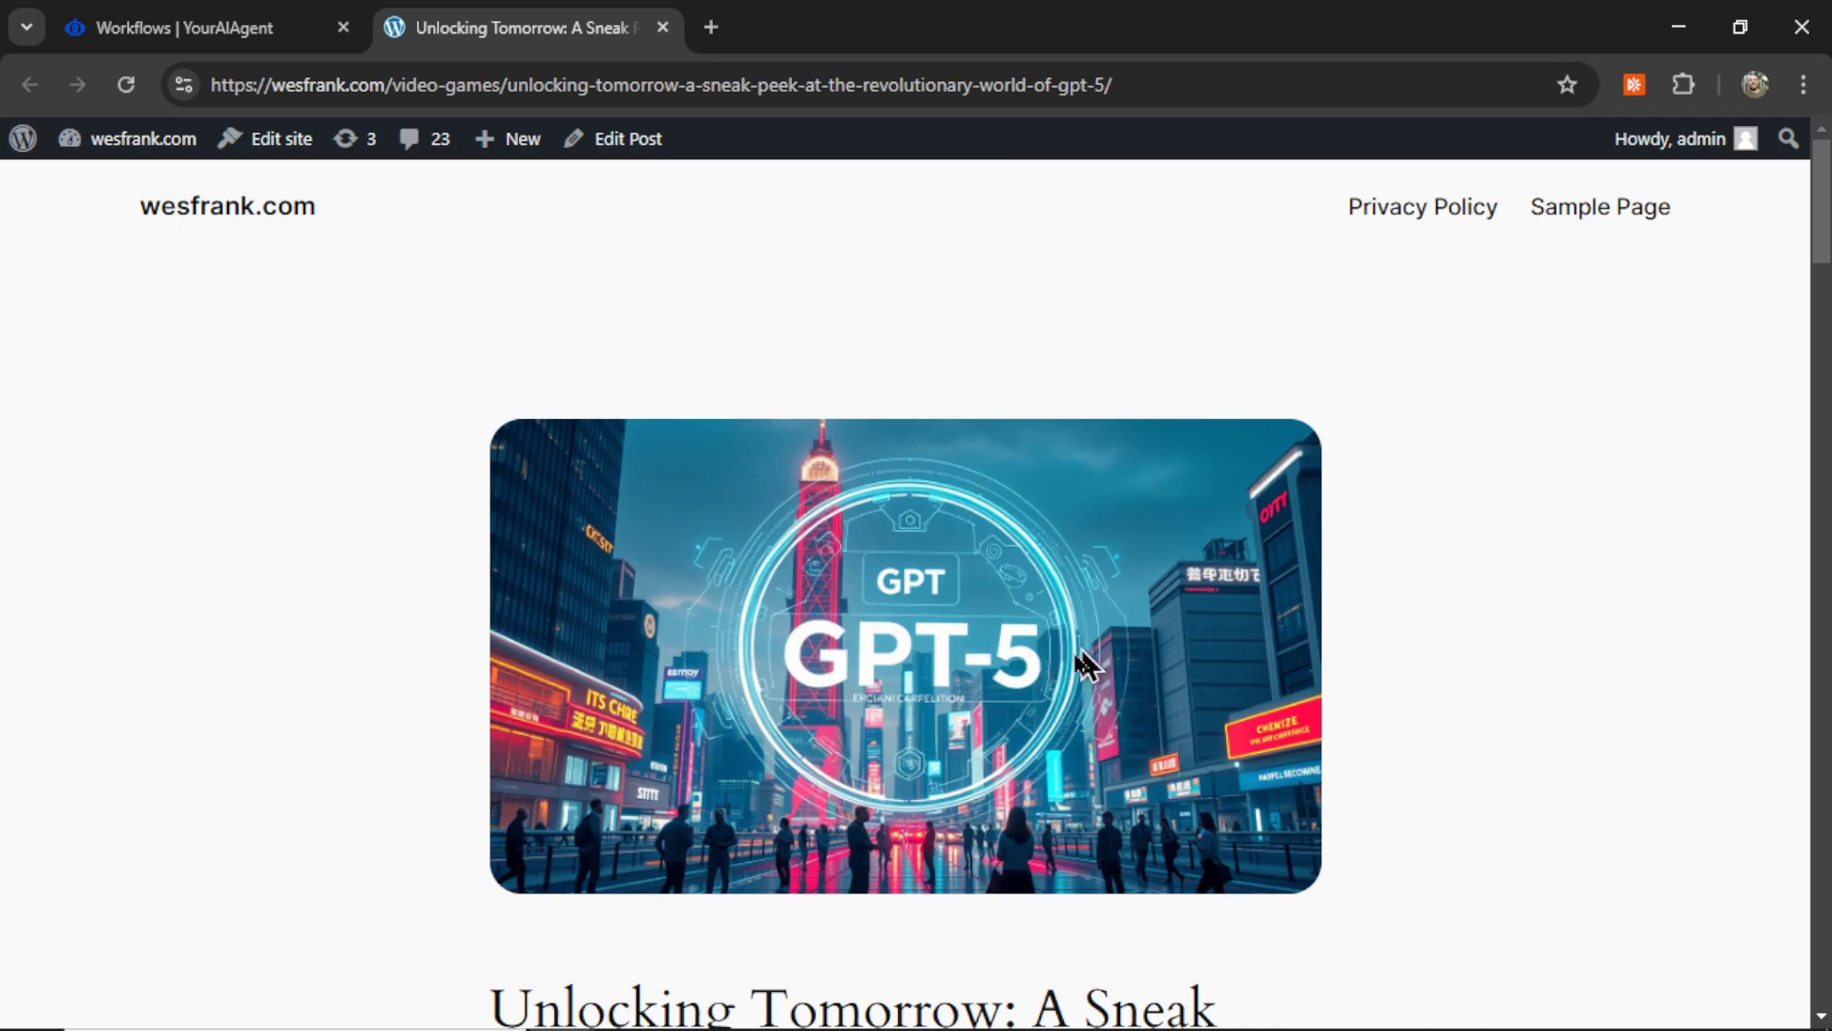
scroll(642, 679, "down", 5)
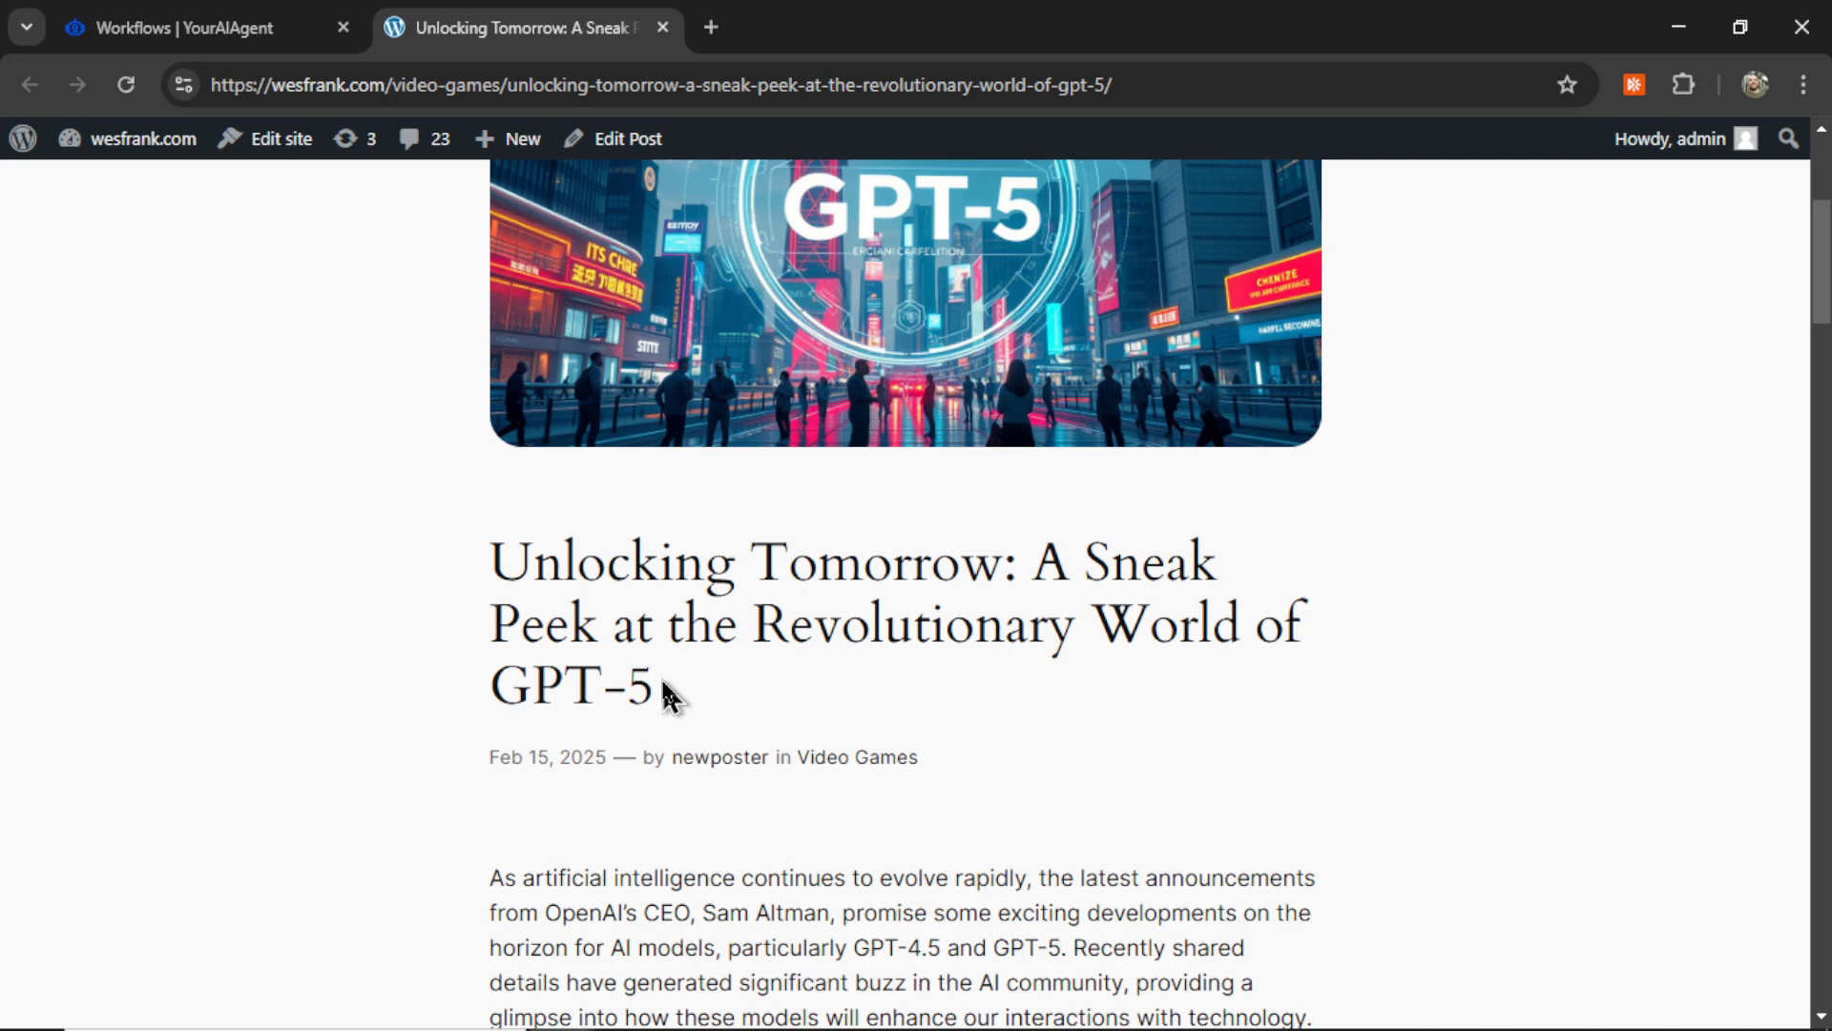
scroll(665, 692, "down", 20)
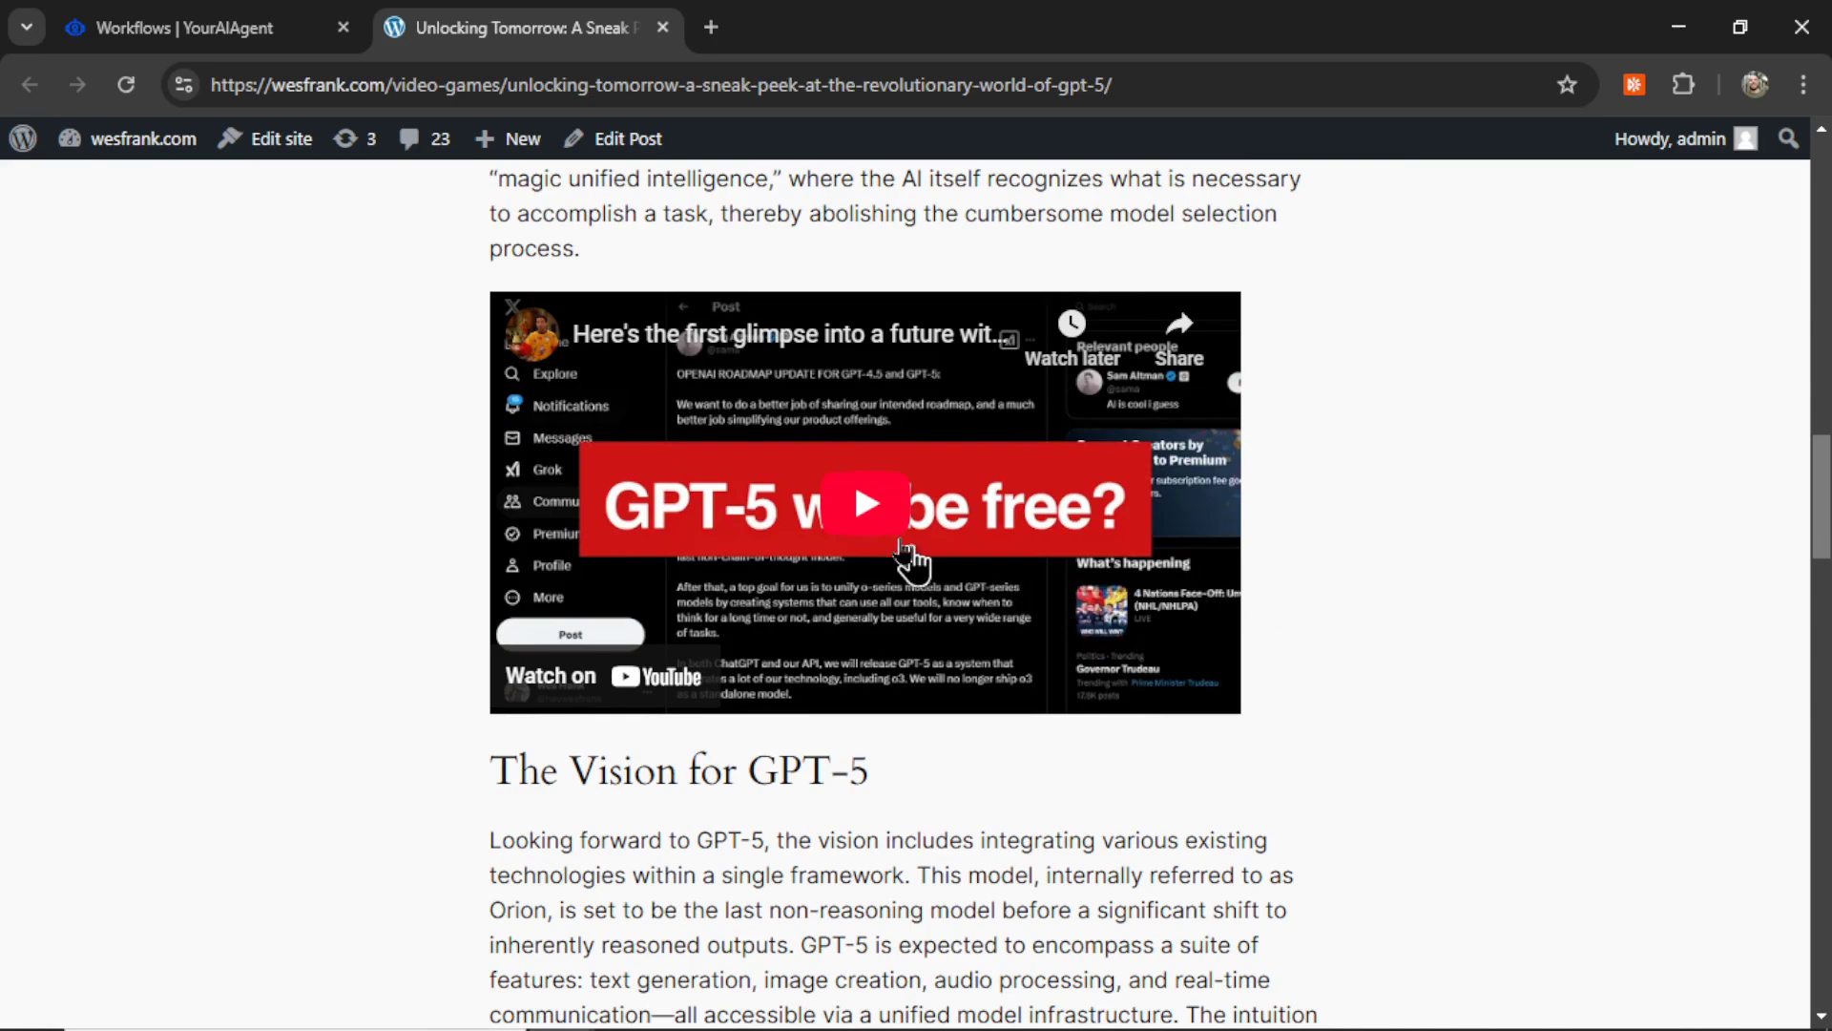
left_click(868, 501)
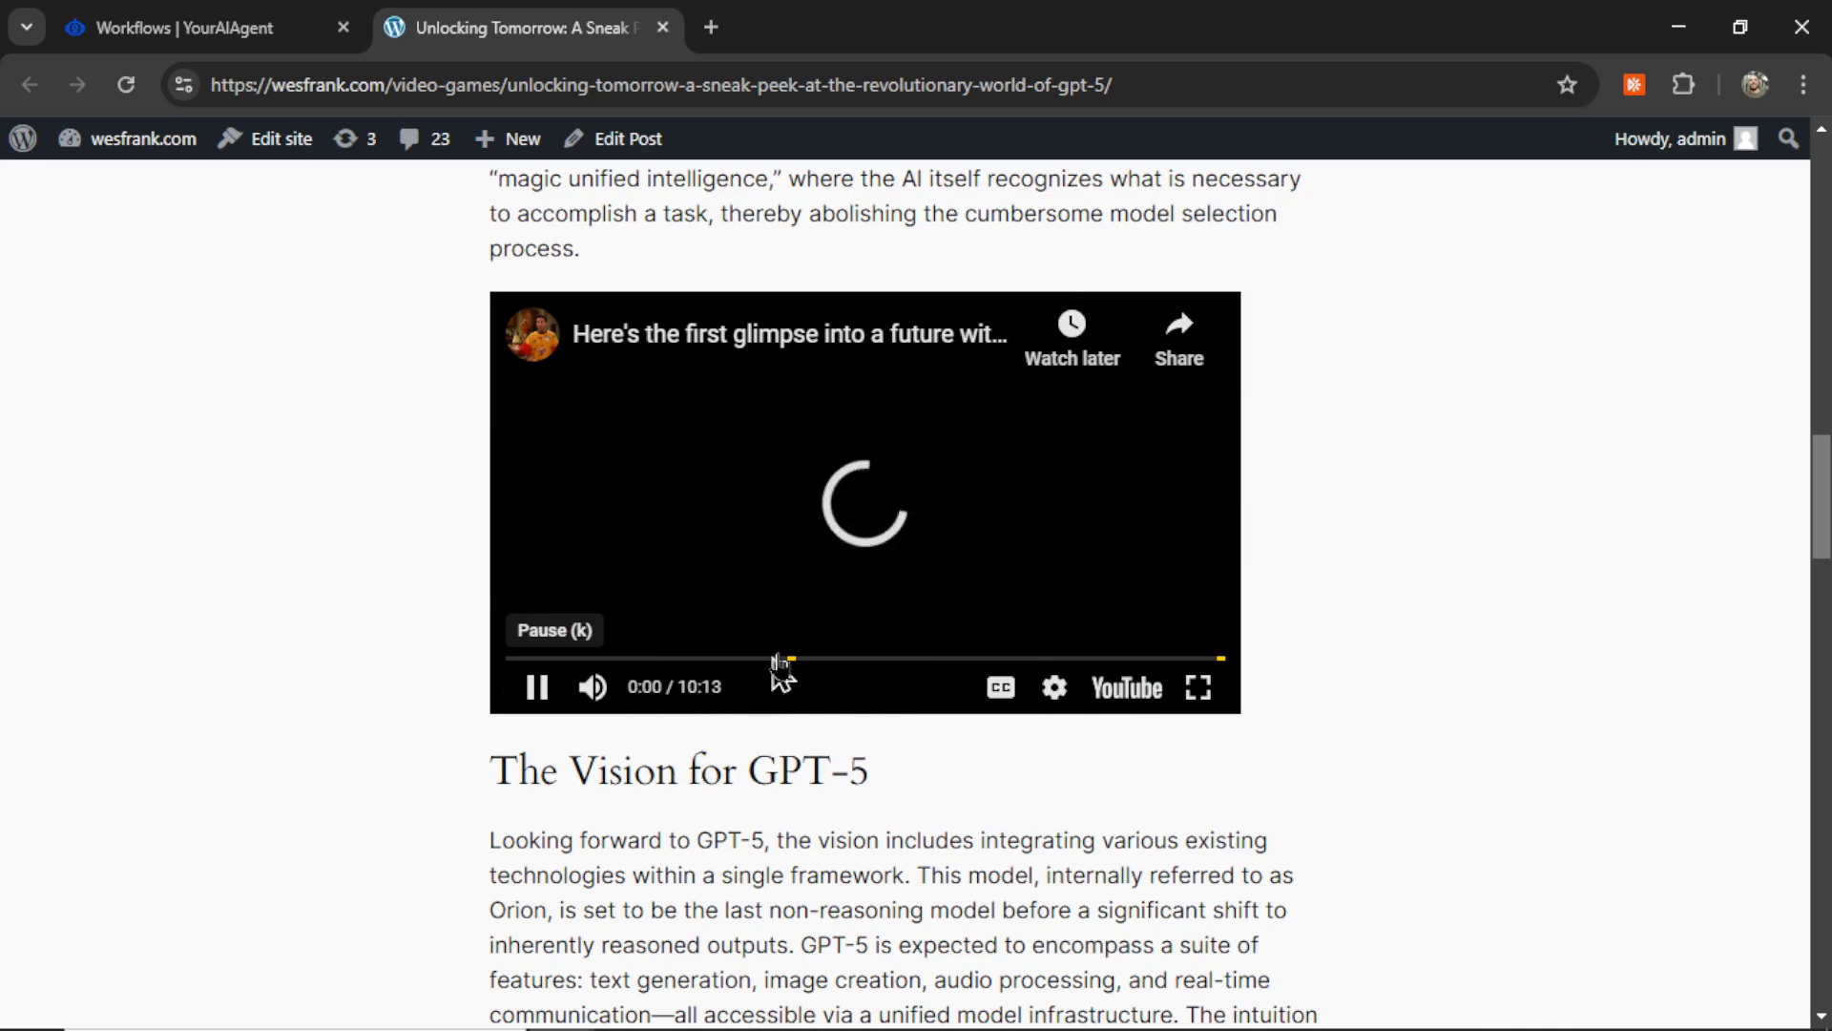
left_click(592, 686)
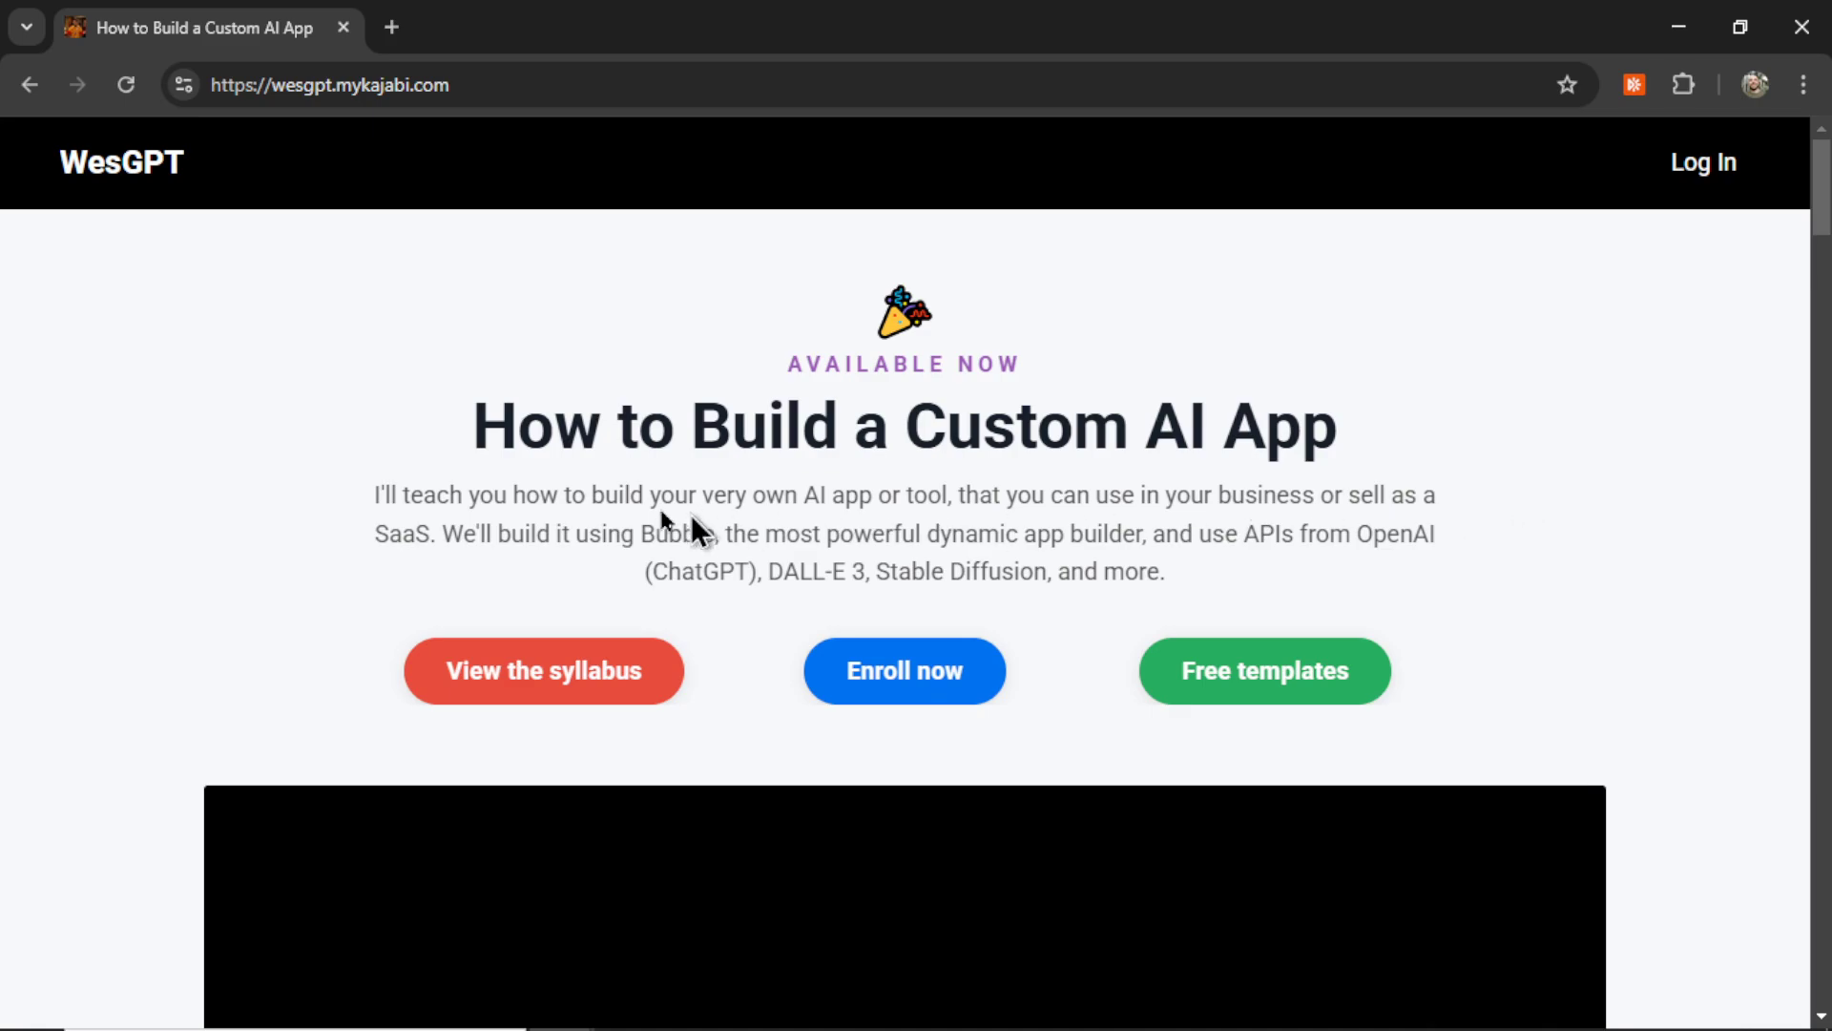
Step: Highlight the 'How to Build a Custom AI App' course heading on the Kajabi page
left_click_drag(472, 425, 1374, 444)
left_click(1531, 467)
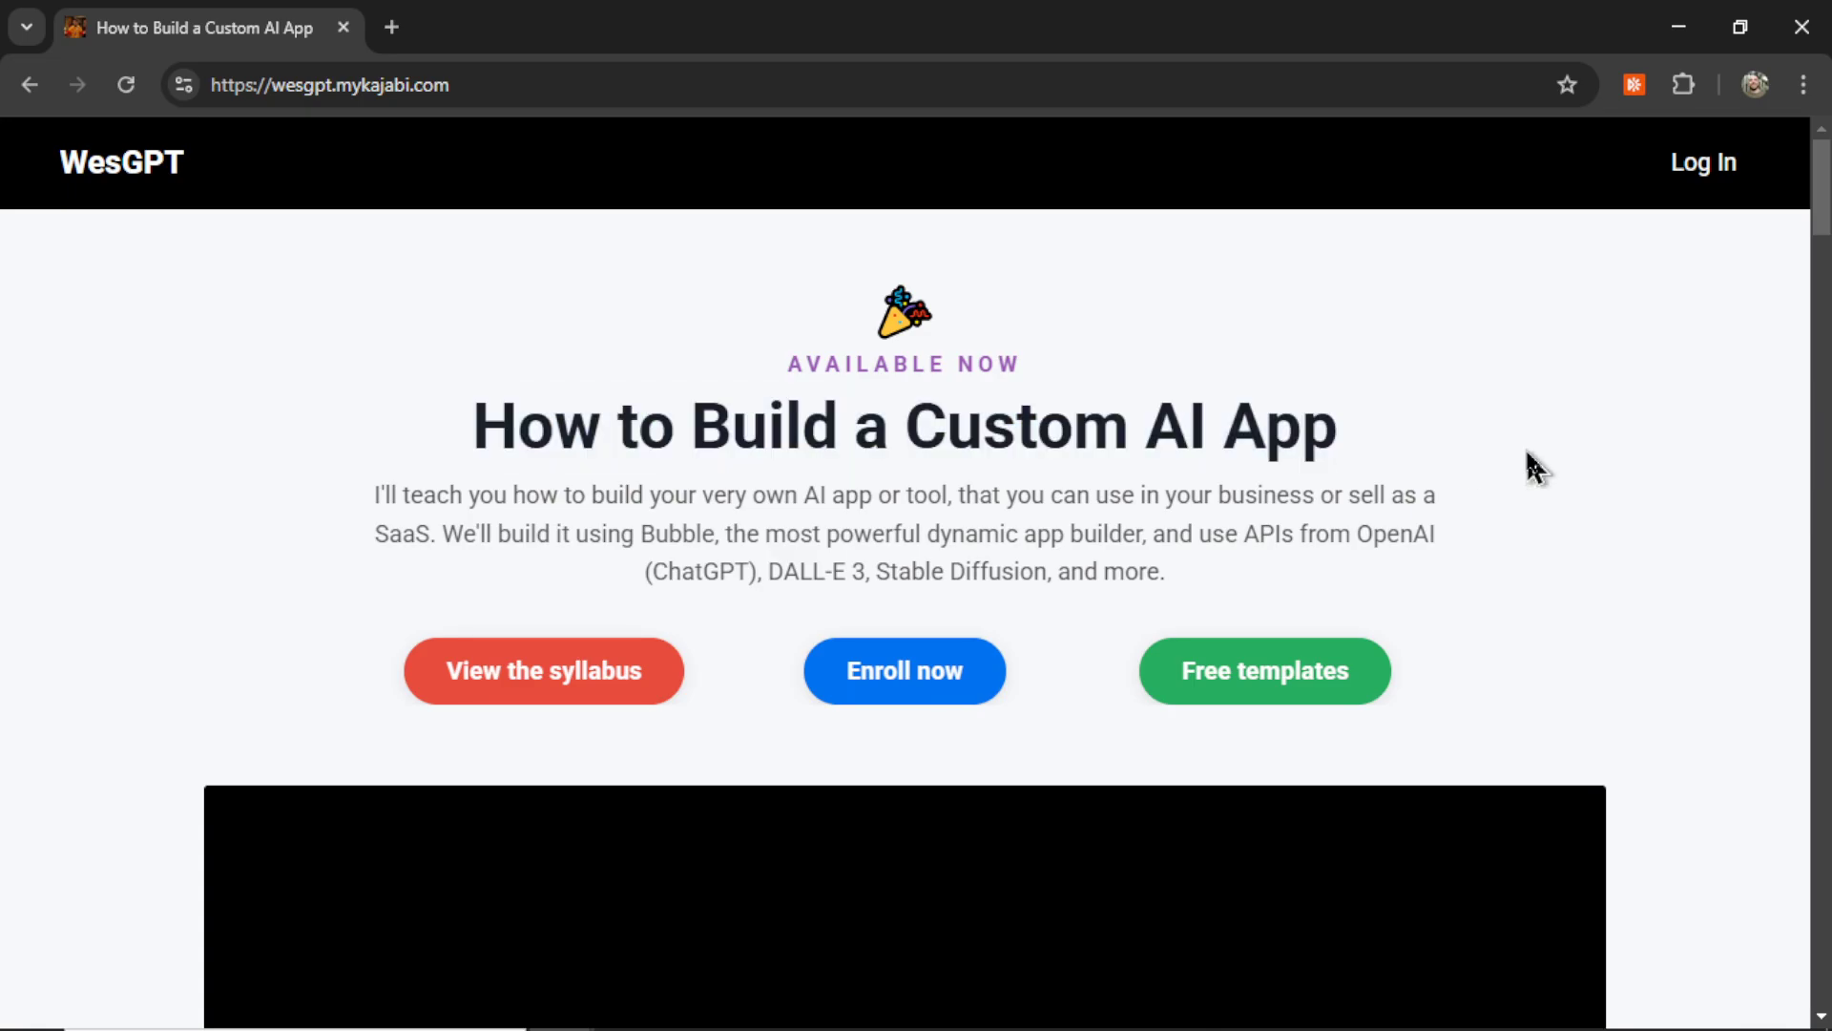